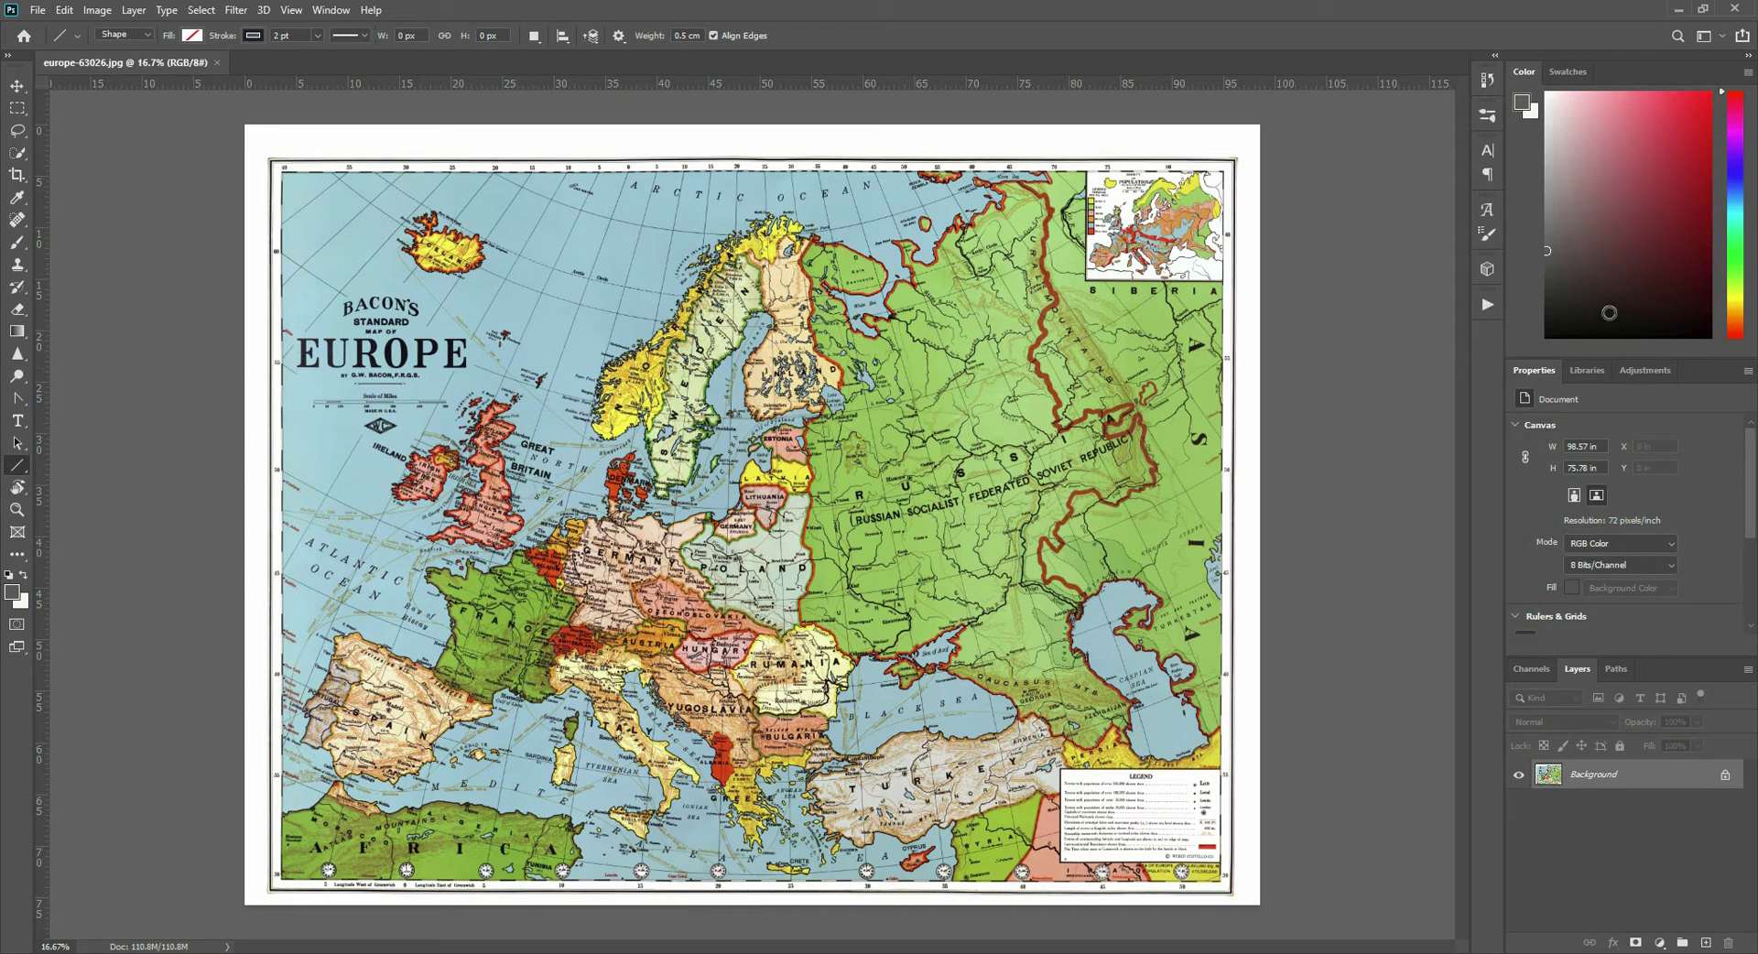
- Run the Sepia action on the Europe map and nudge the Levels midtone to 1.58
{"action": "left_click", "coordinate": [1487, 306]}
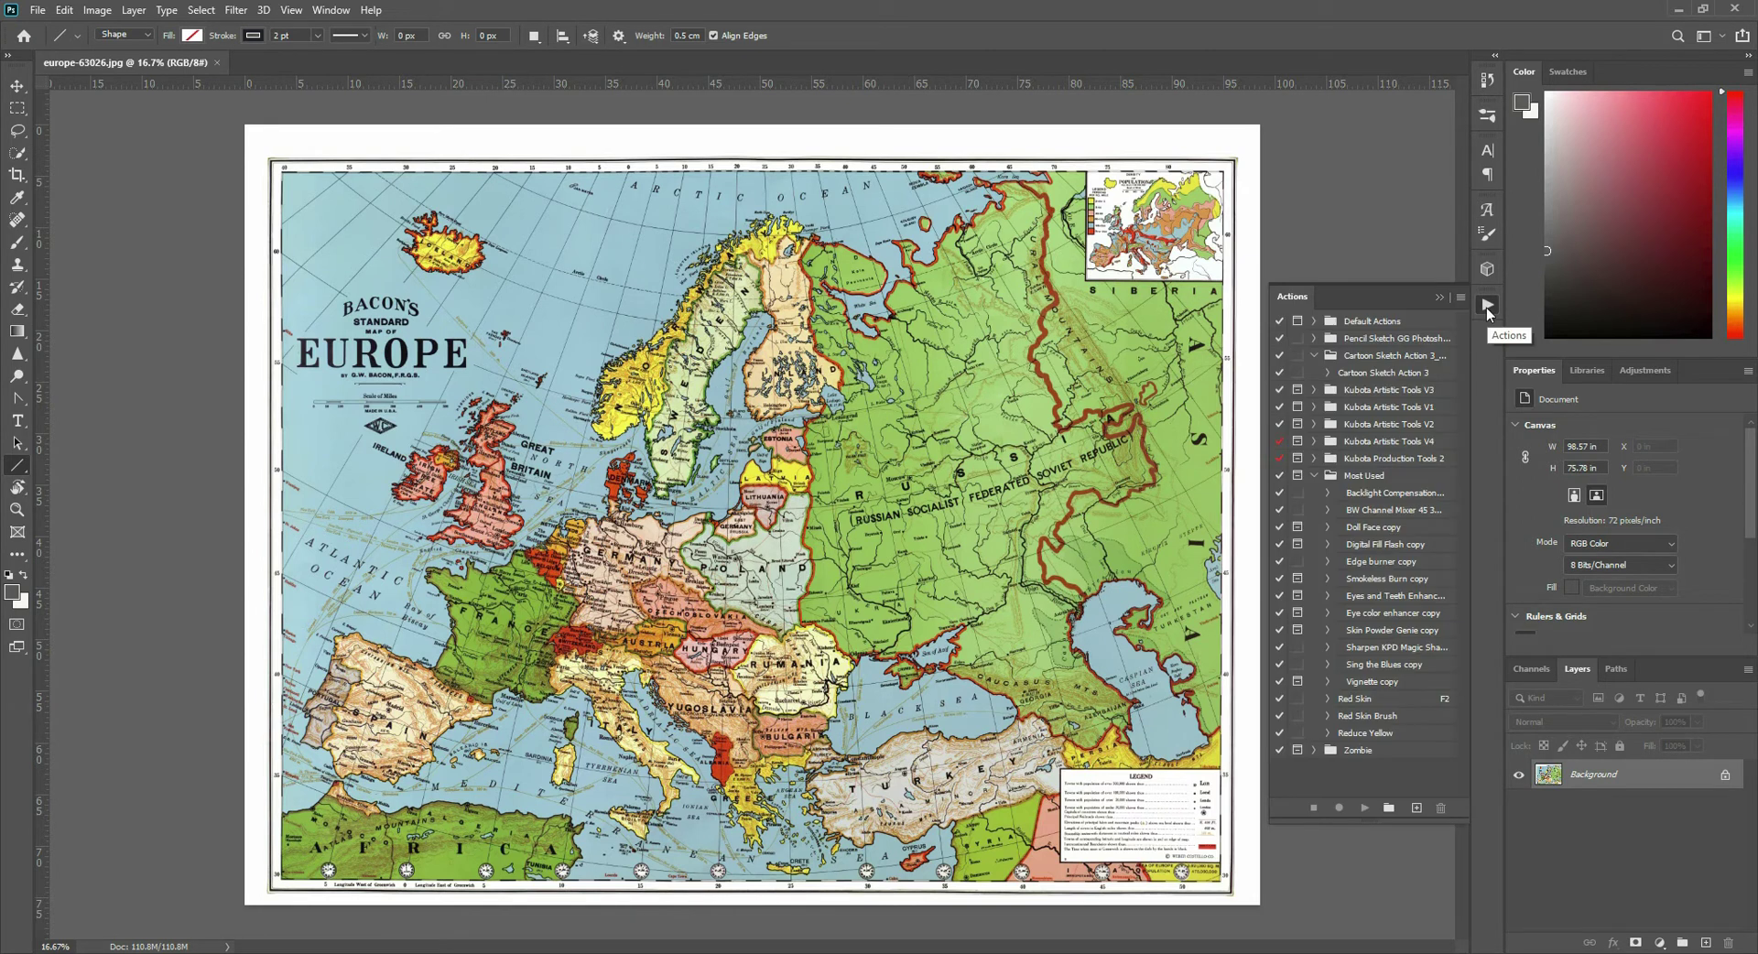
{"action": "left_click", "coordinate": [1314, 476]}
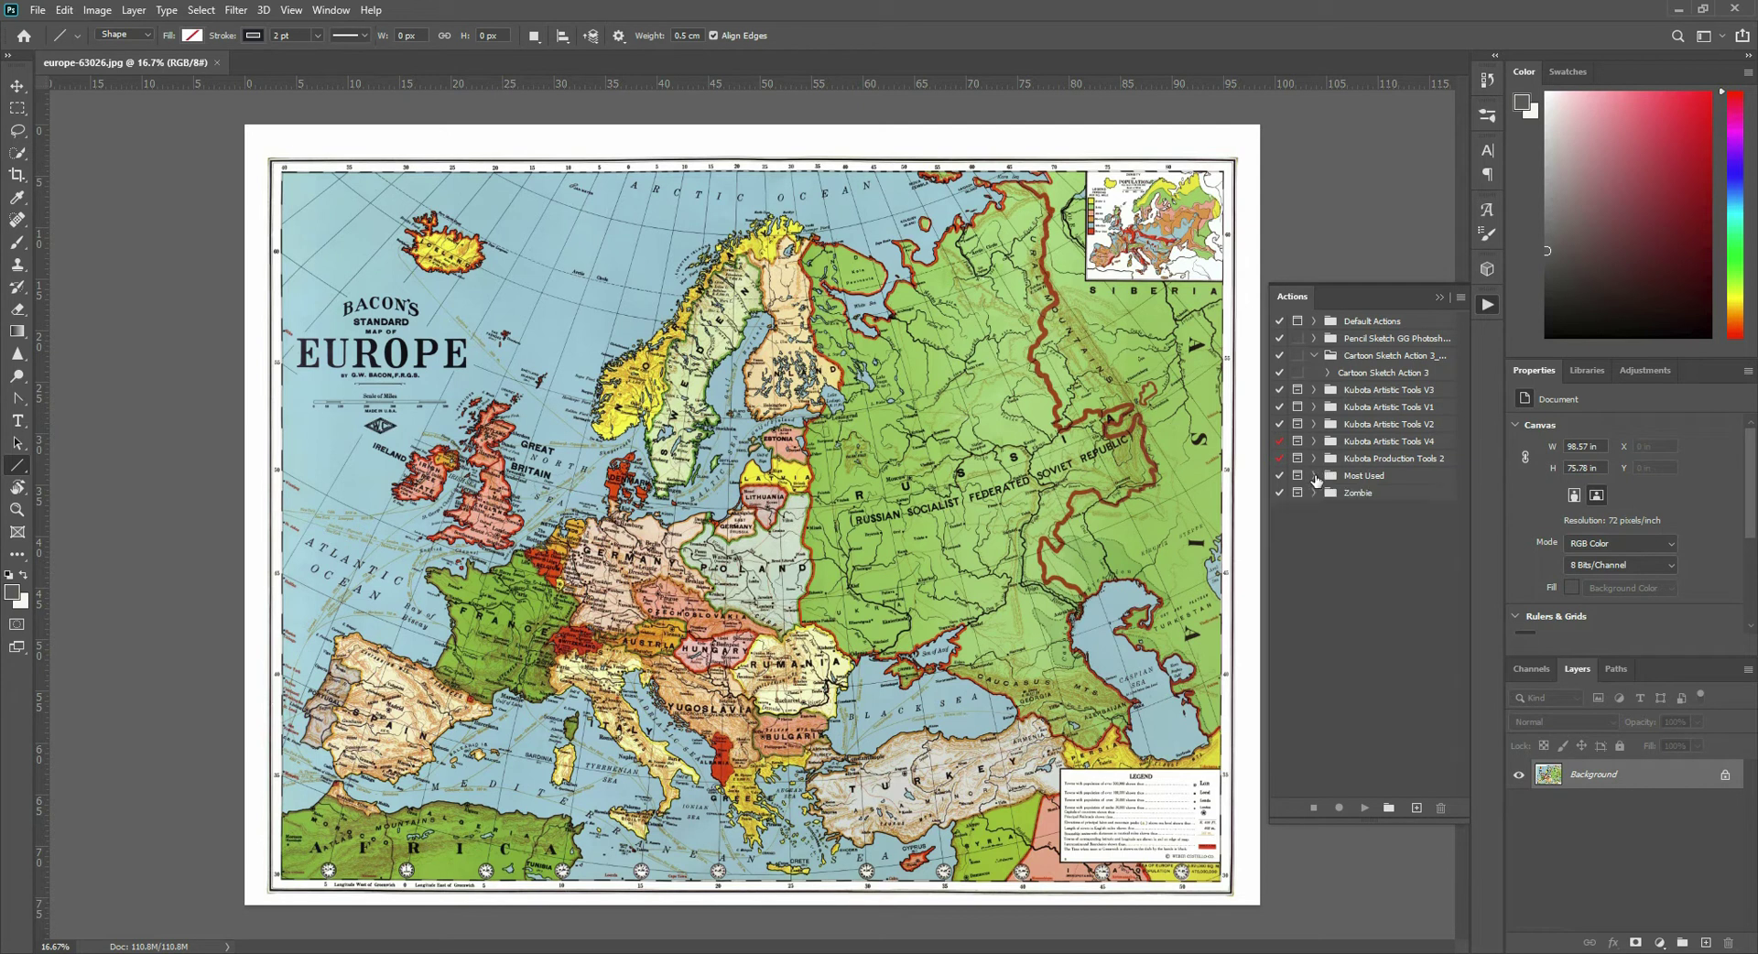
{"action": "left_click", "coordinate": [1364, 808]}
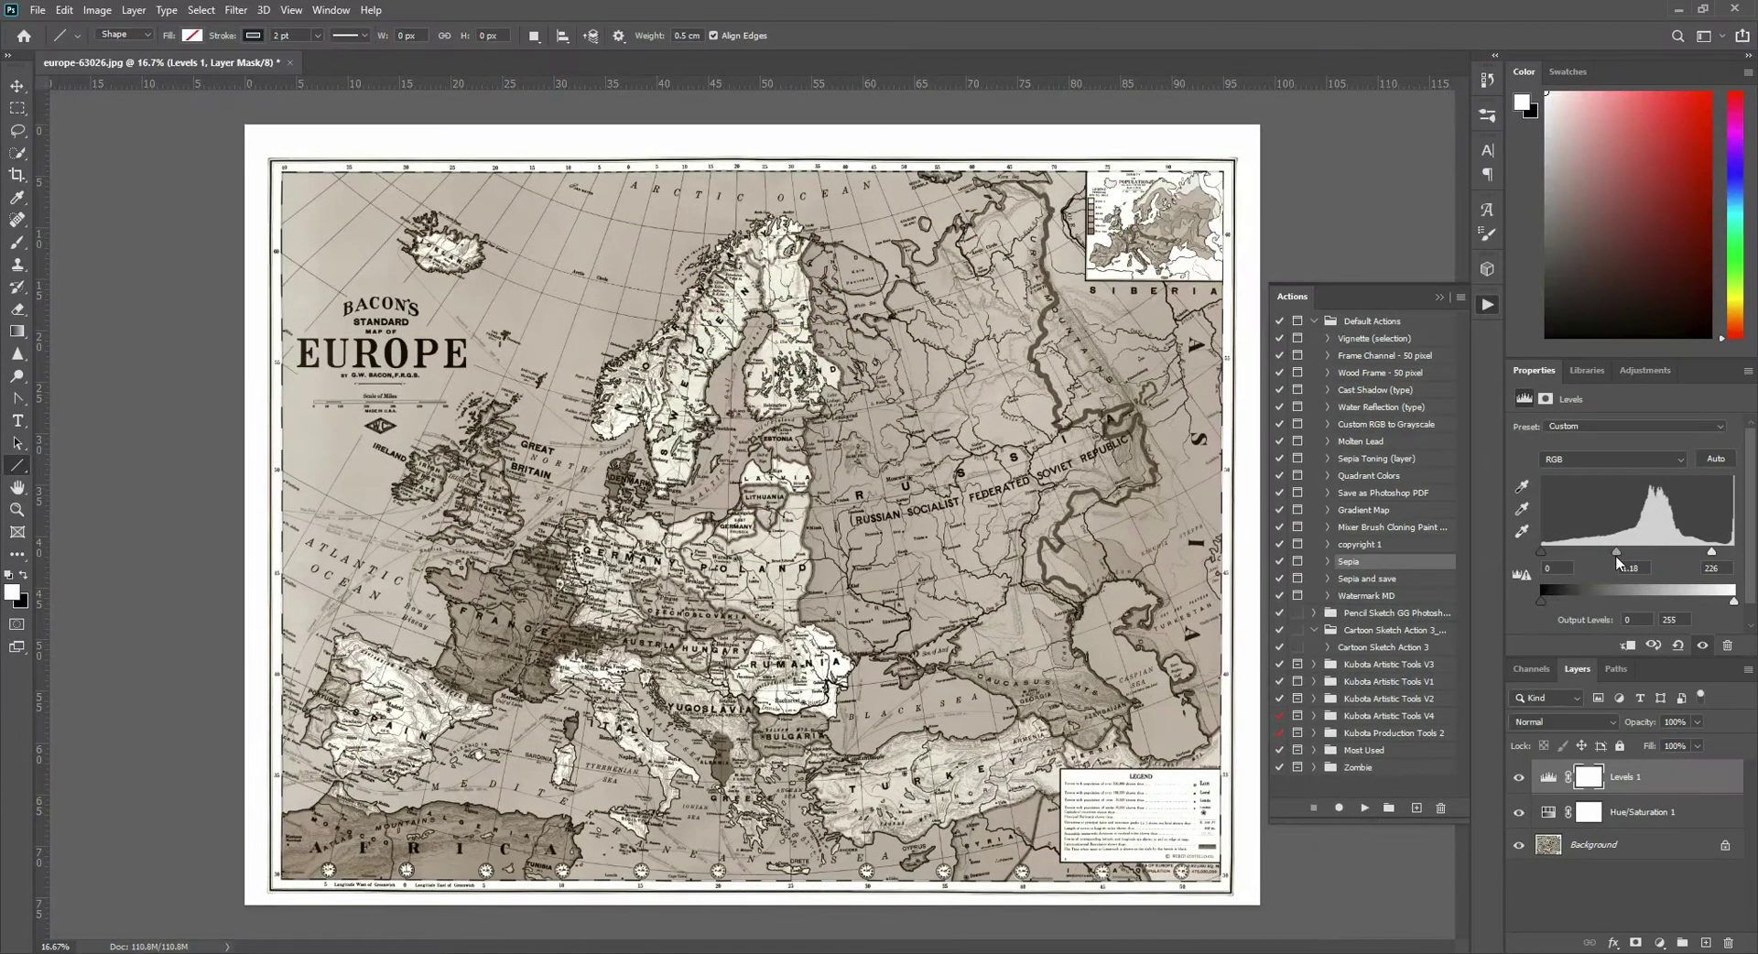
{"action": "left_click_drag", "start_coordinate": [1618, 551], "coordinate": [1598, 557]}
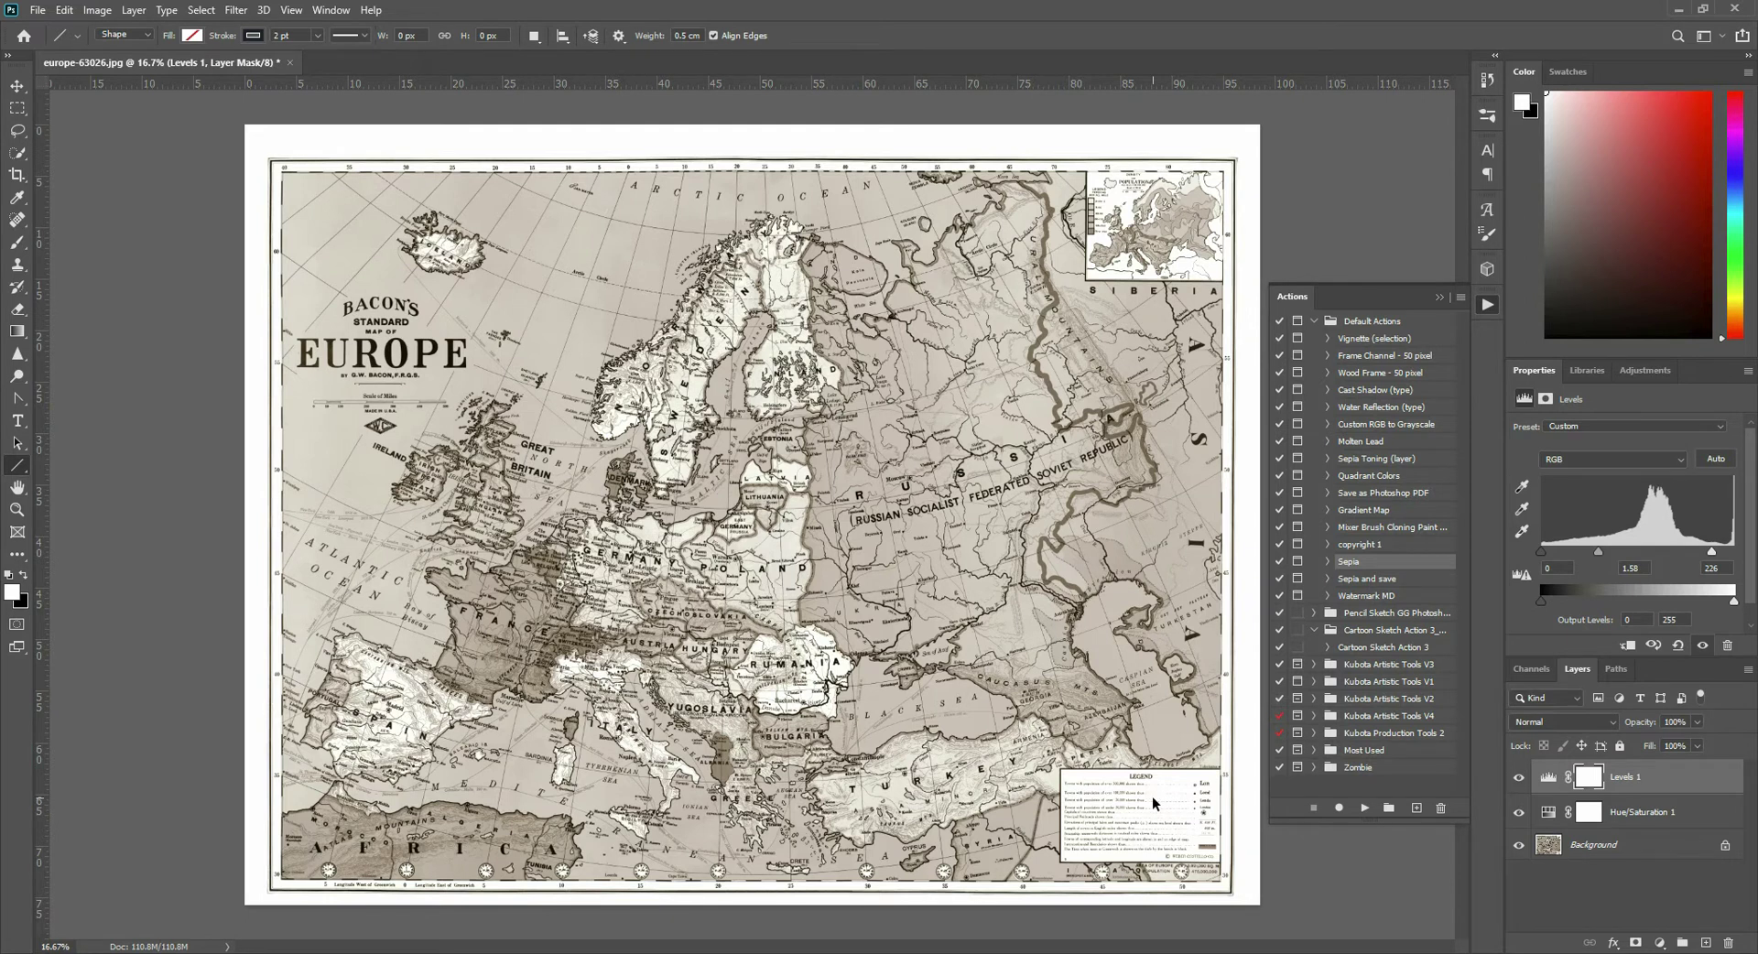
- Zoom the sepia map to 50% and centre the view on France and Spain
{"action": "key", "text": "ctrl+plus"}
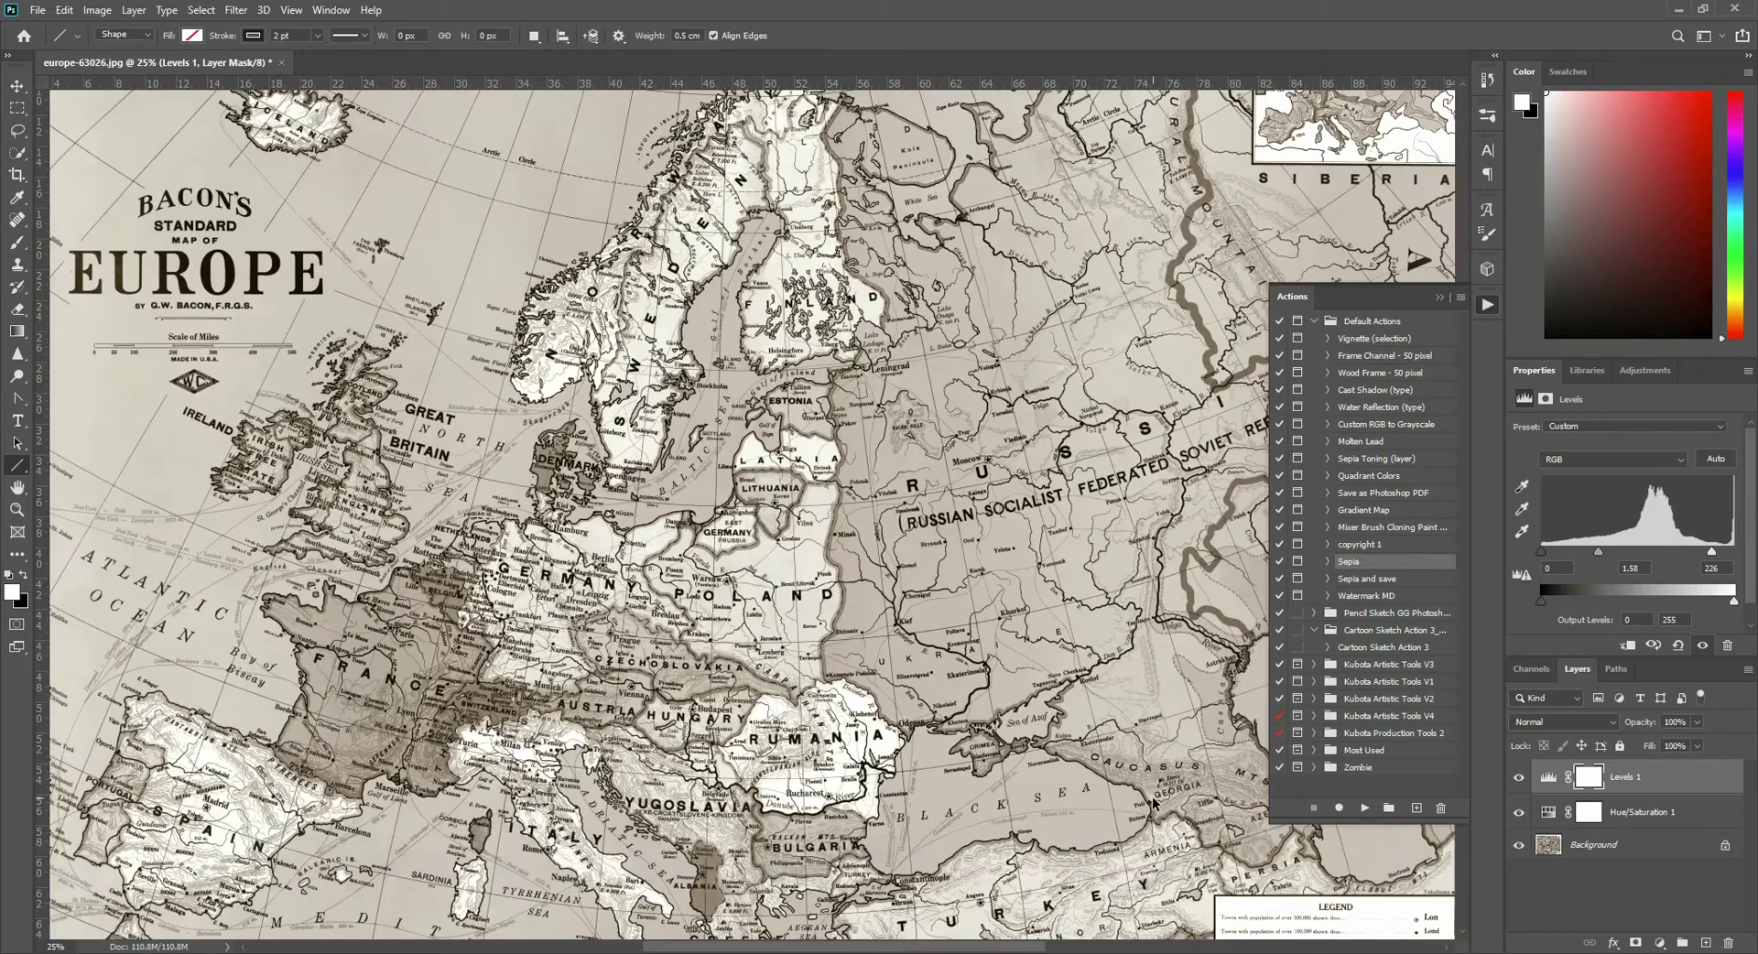
{"action": "key", "text": "ctrl+plus"}
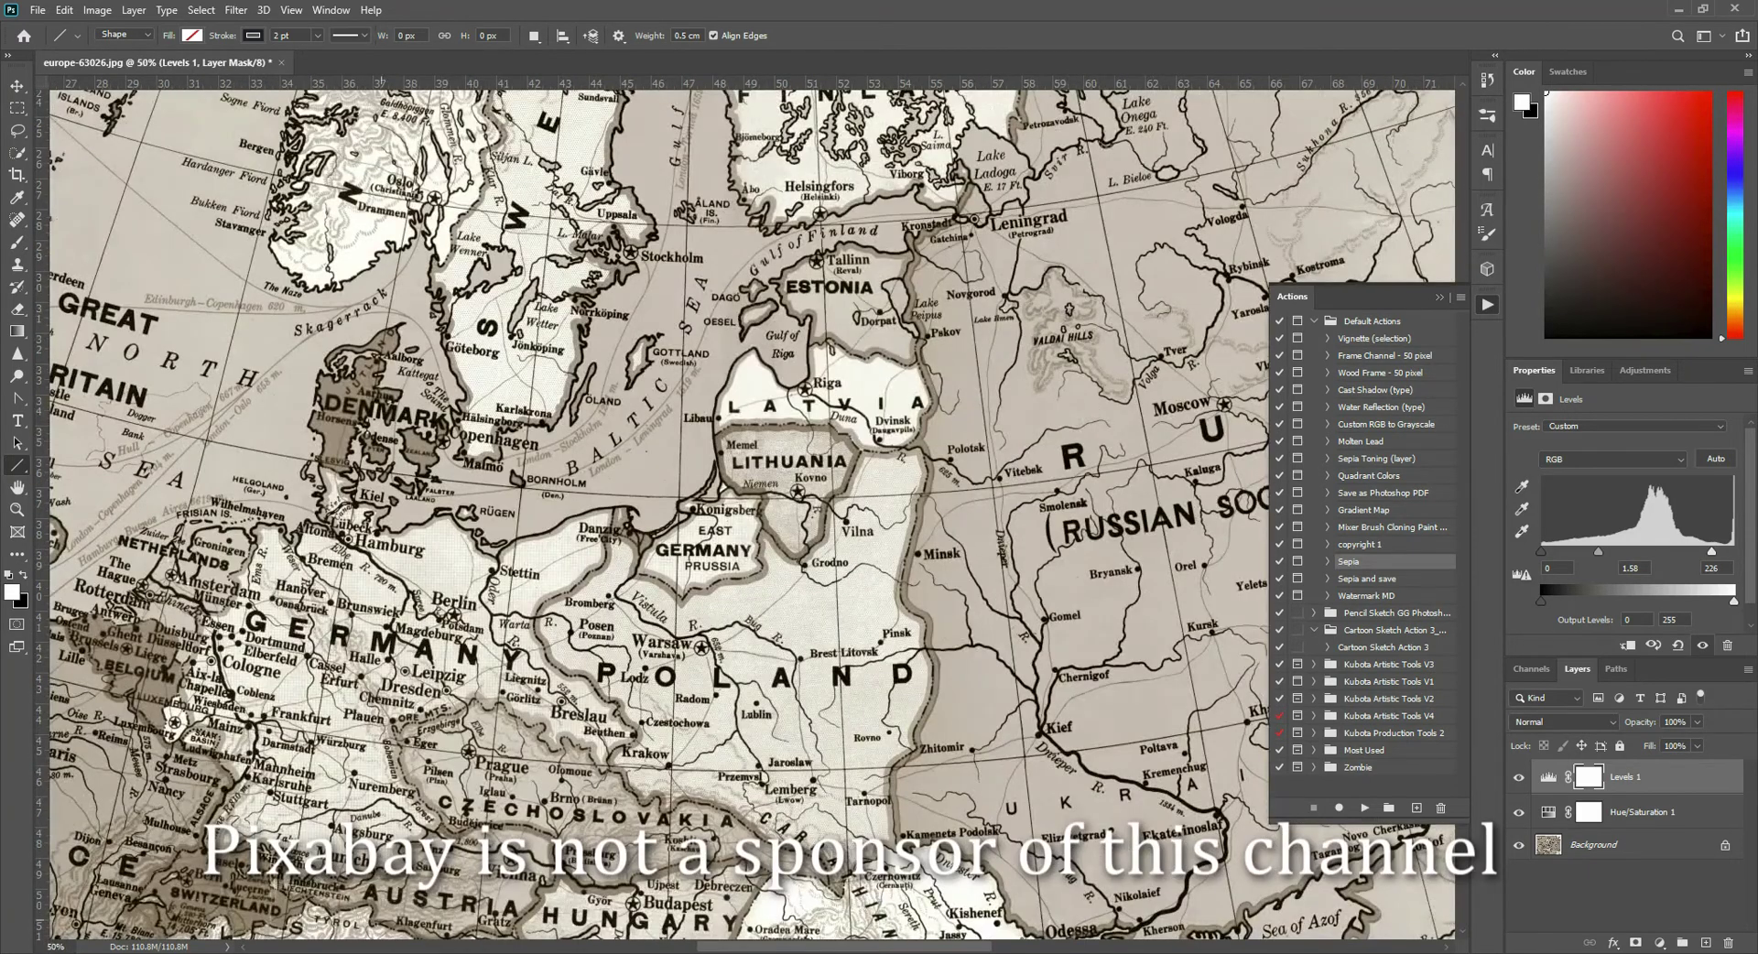
{"action": "left_click_drag", "start_coordinate": [115, 876], "coordinate": [911, 469]}
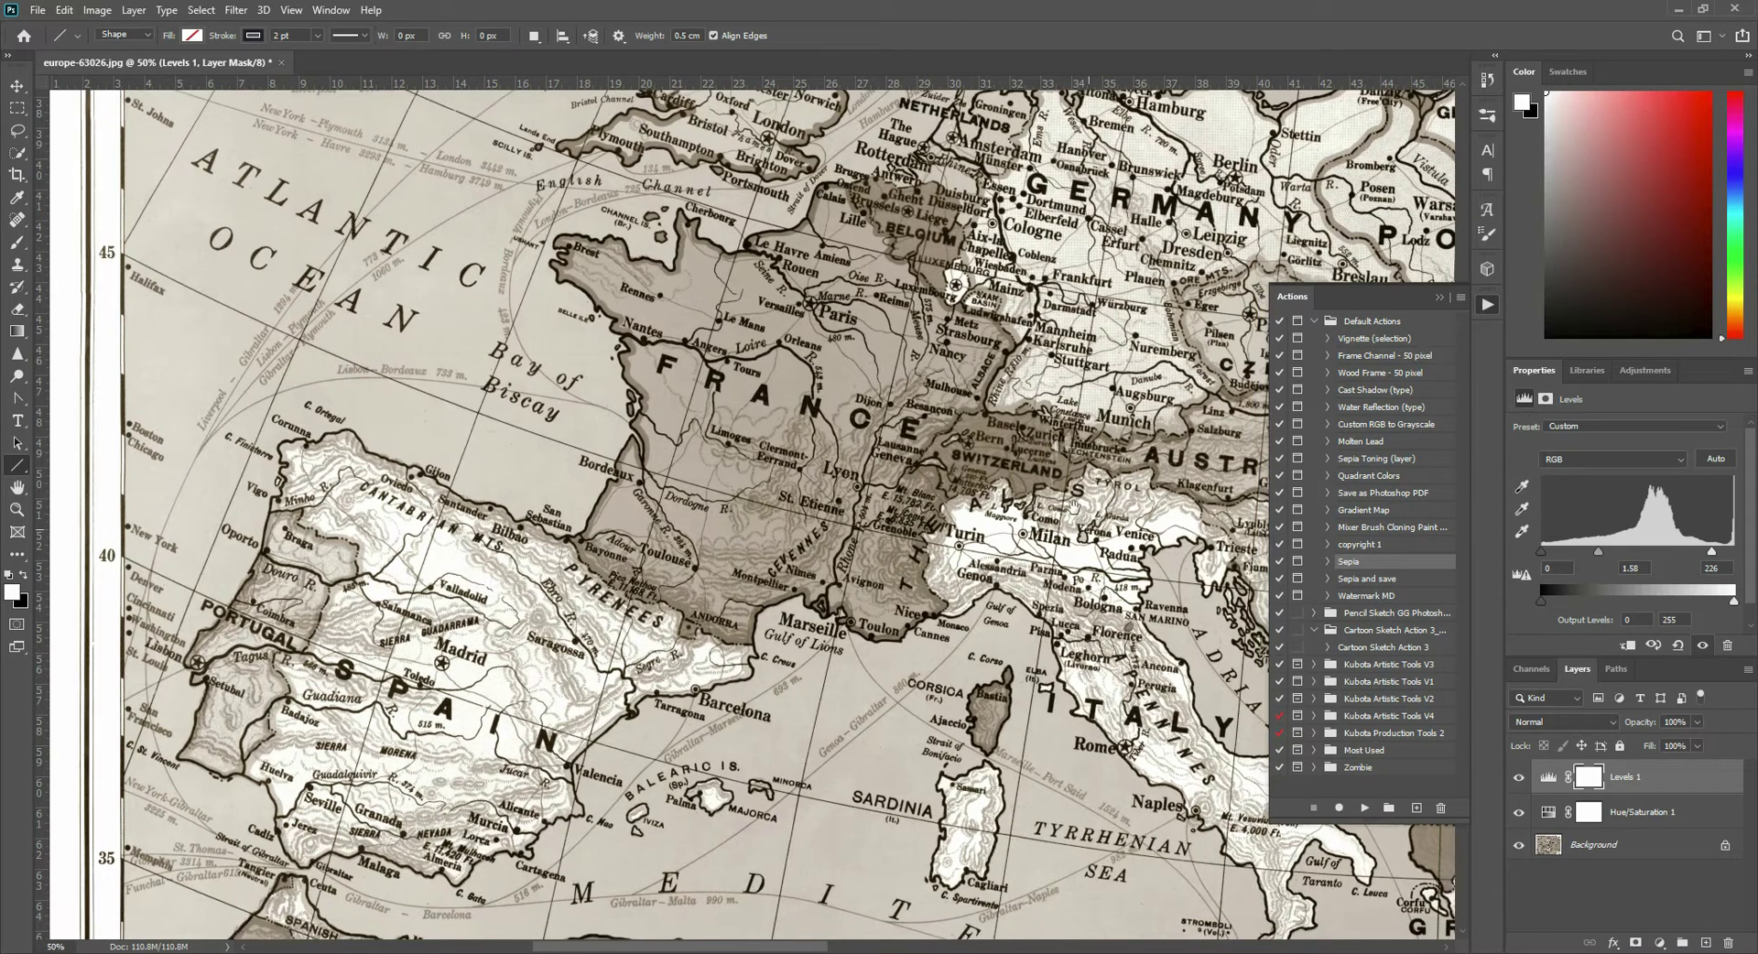
{"action": "left_click_drag", "start_coordinate": [1085, 528], "coordinate": [1030, 450]}
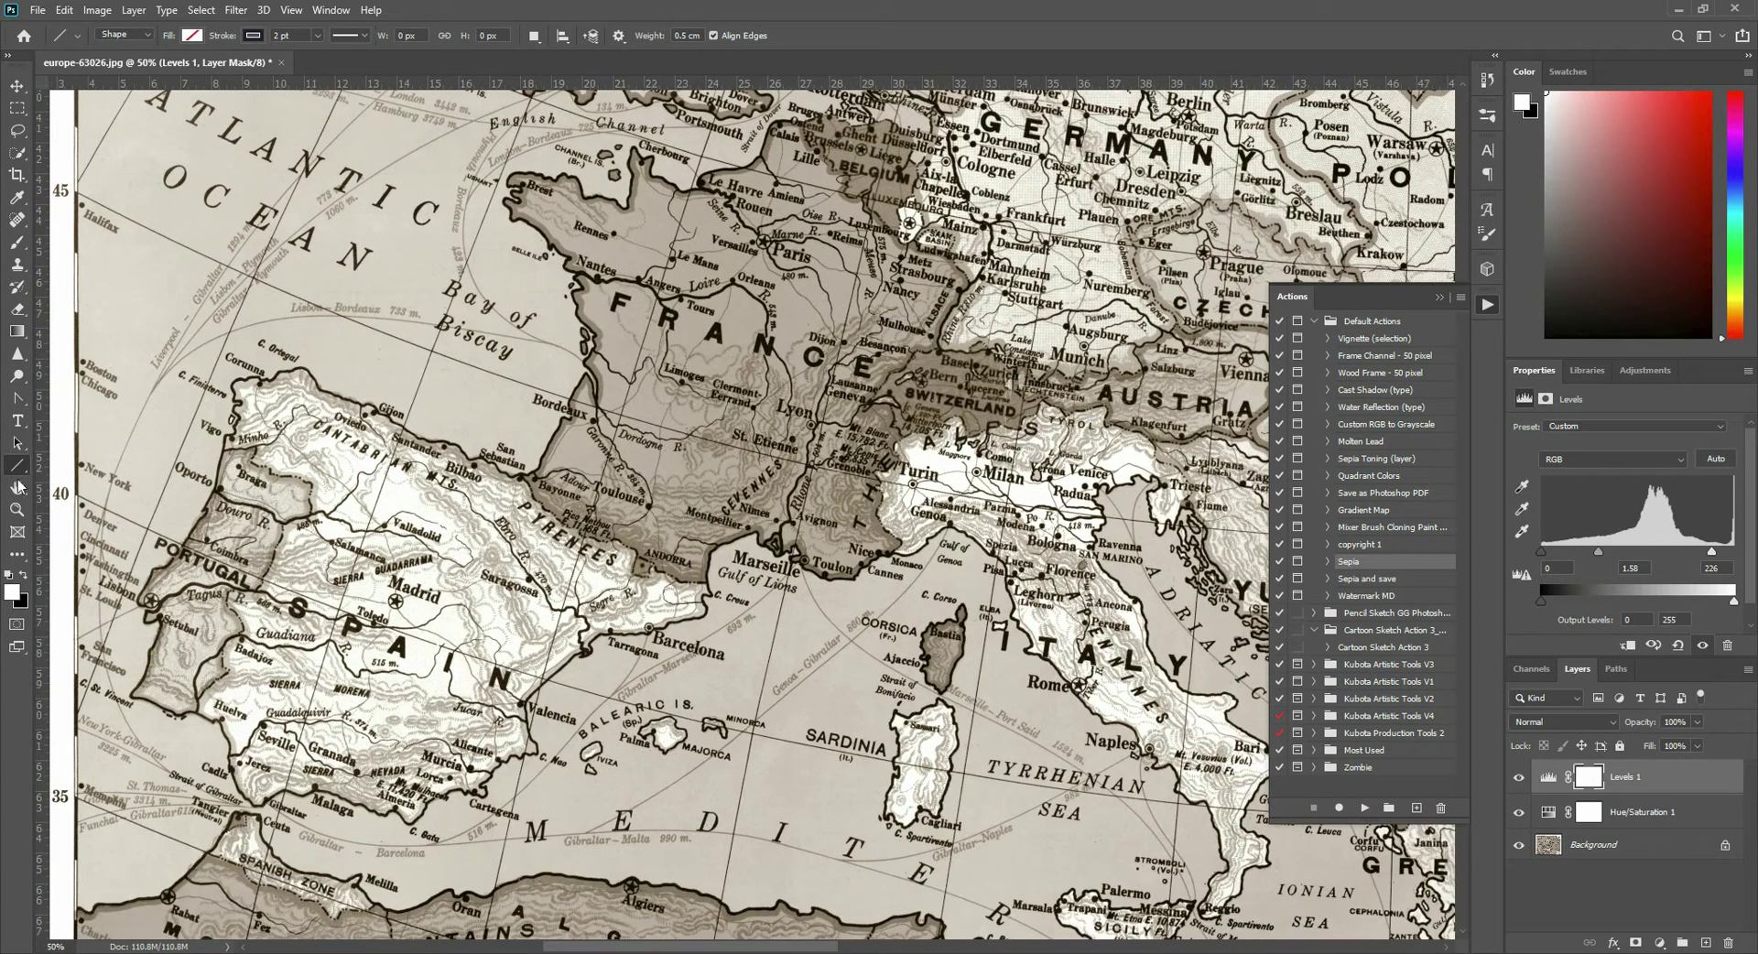
- Draw a straight route line from Madrid to Lyon with the Line tool
{"action": "right_click", "coordinate": [22, 467]}
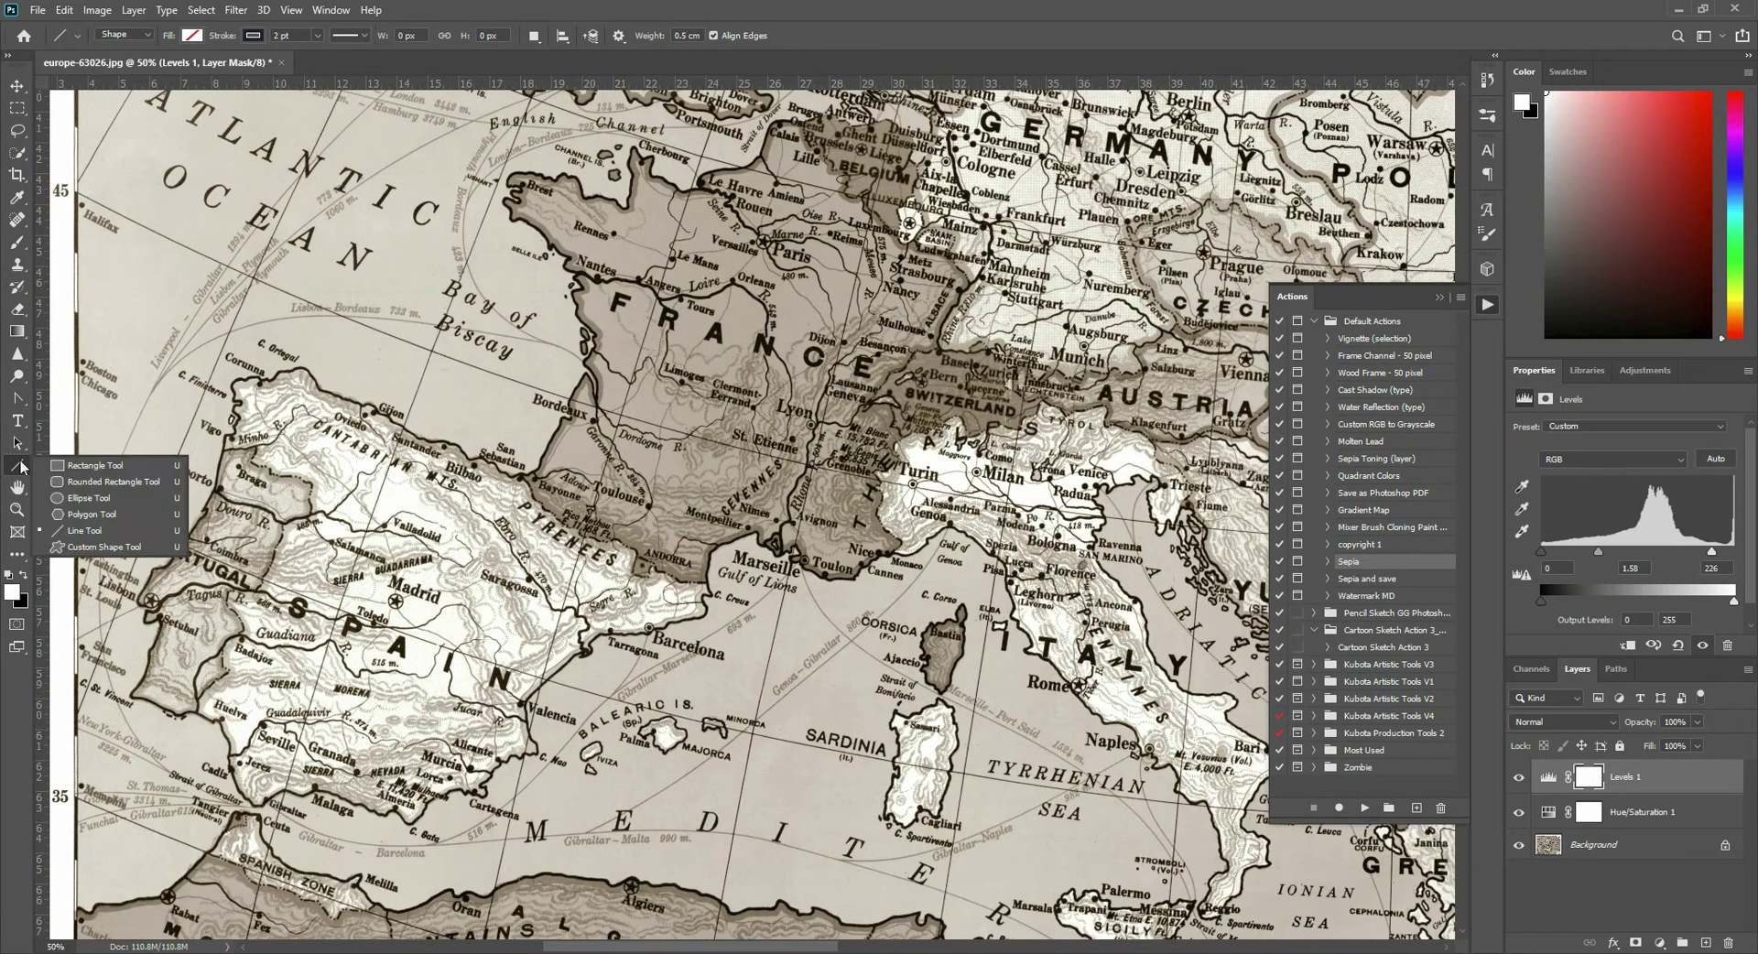
{"action": "left_click", "coordinate": [82, 531]}
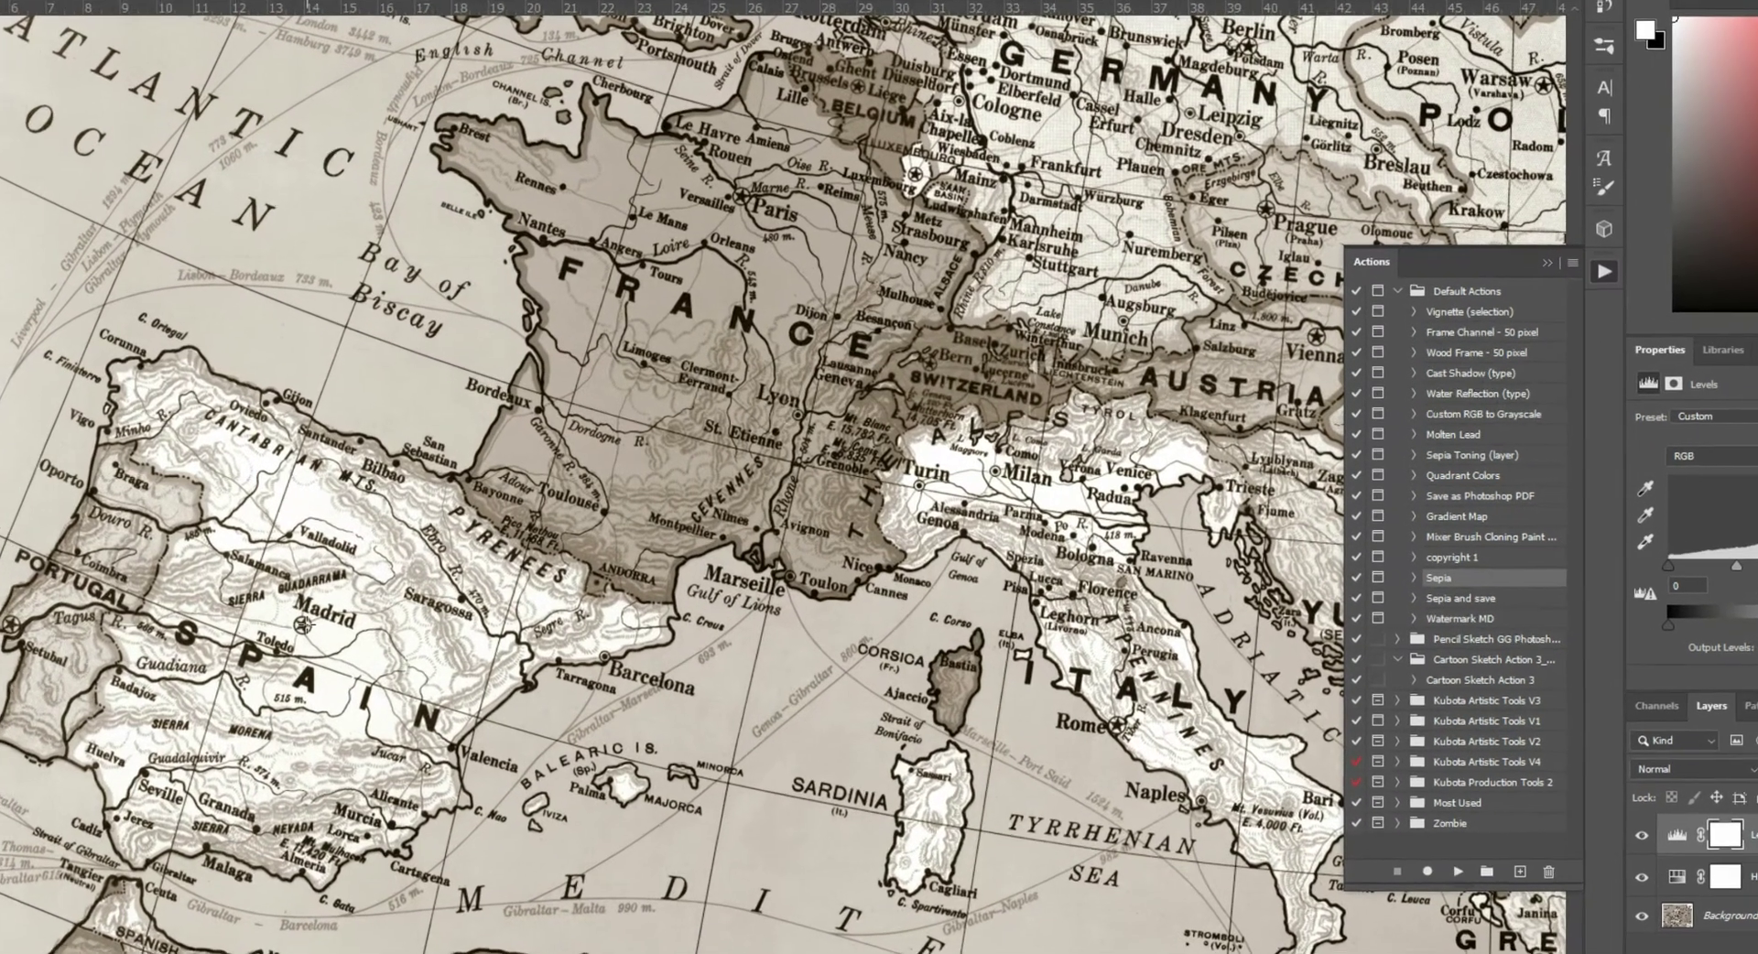
{"action": "left_click_drag", "start_coordinate": [302, 624], "coordinate": [792, 416]}
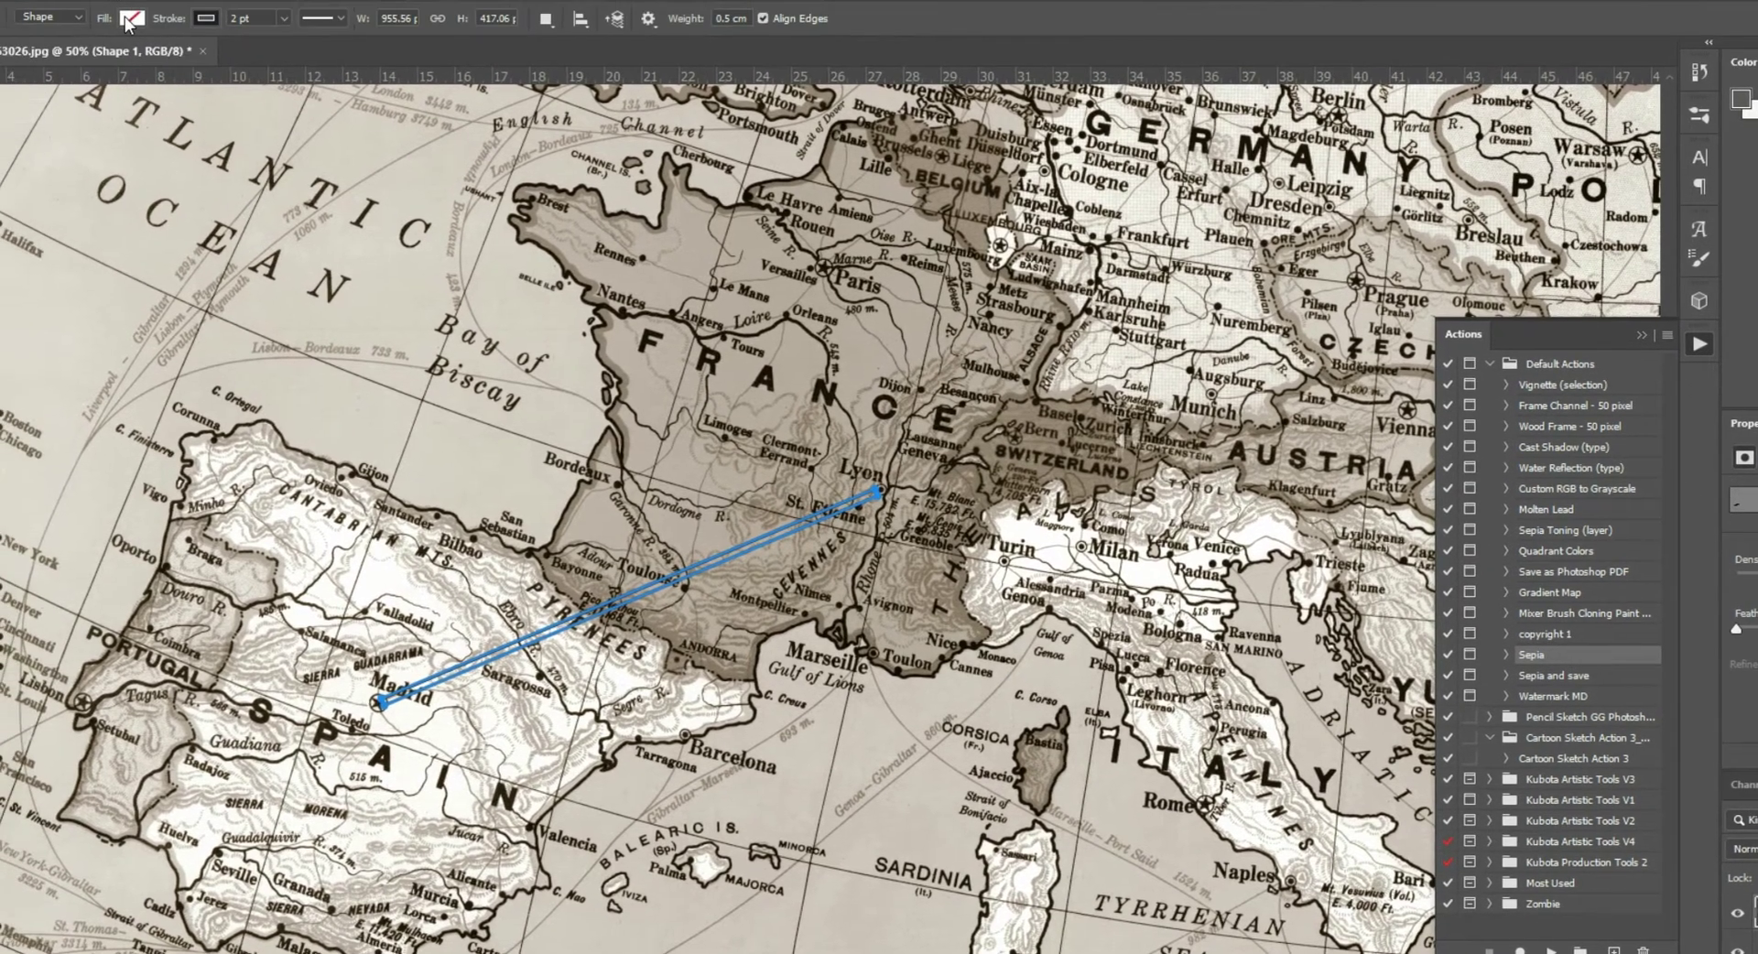
- Give the line a red fill, no stroke colour and a 0.73 pt stroke
{"action": "left_click", "coordinate": [130, 19]}
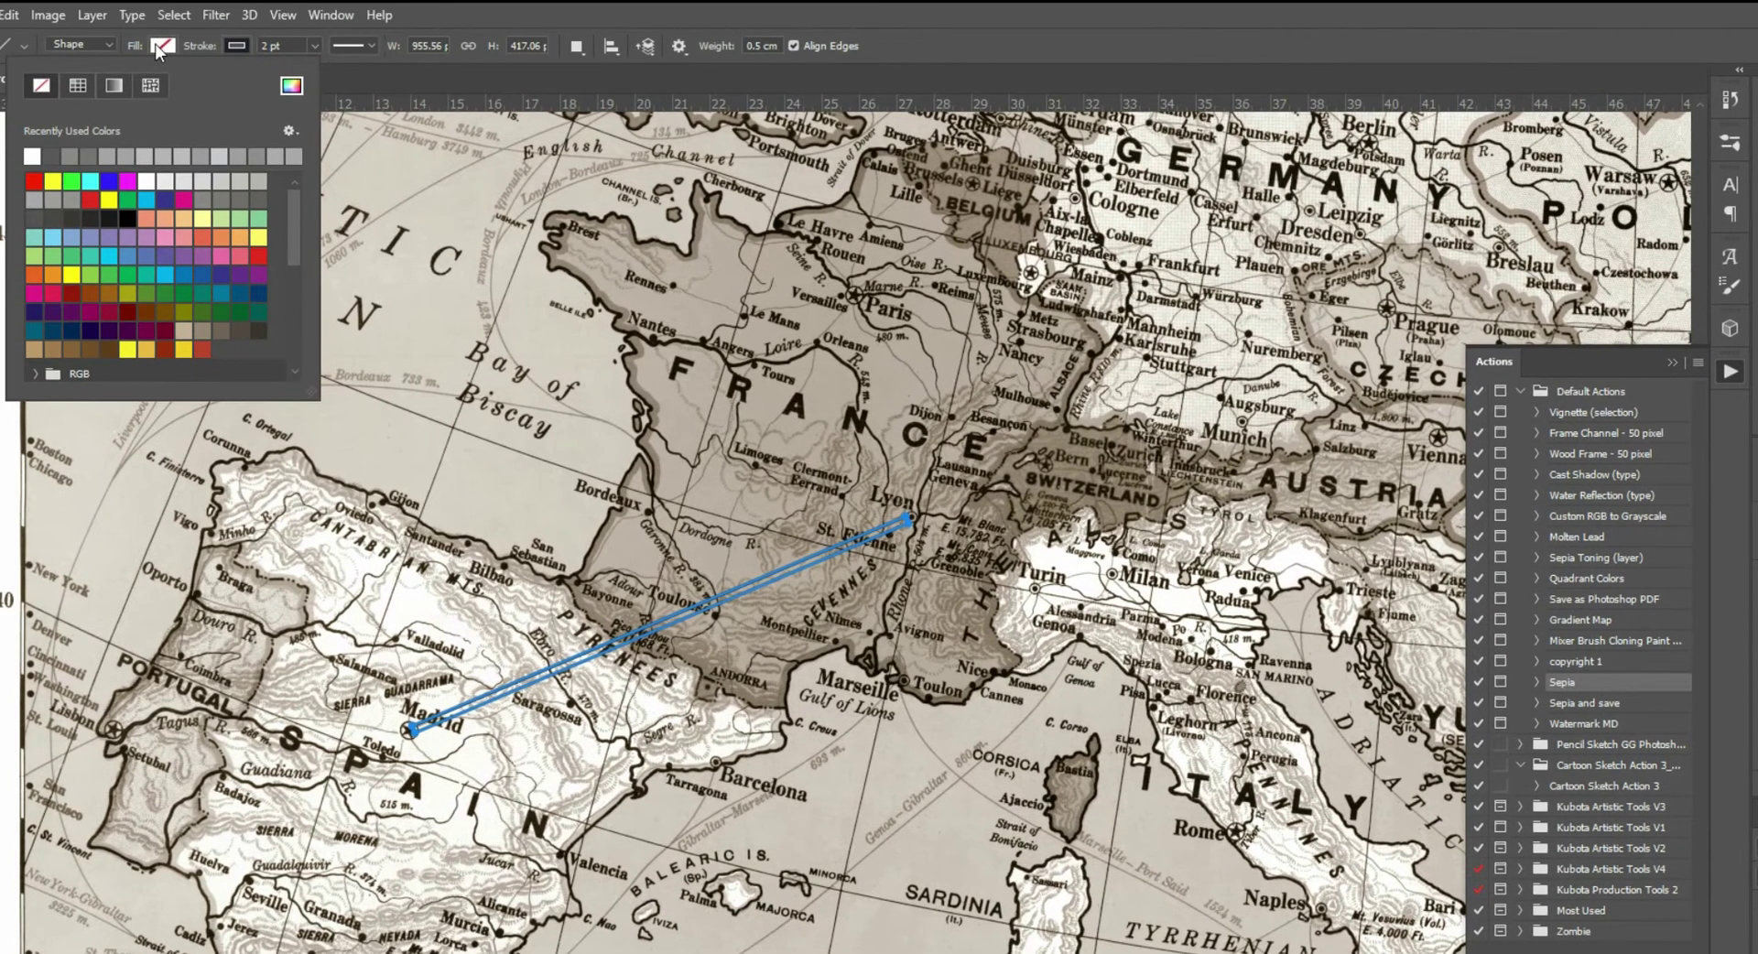
{"action": "left_click", "coordinate": [33, 181]}
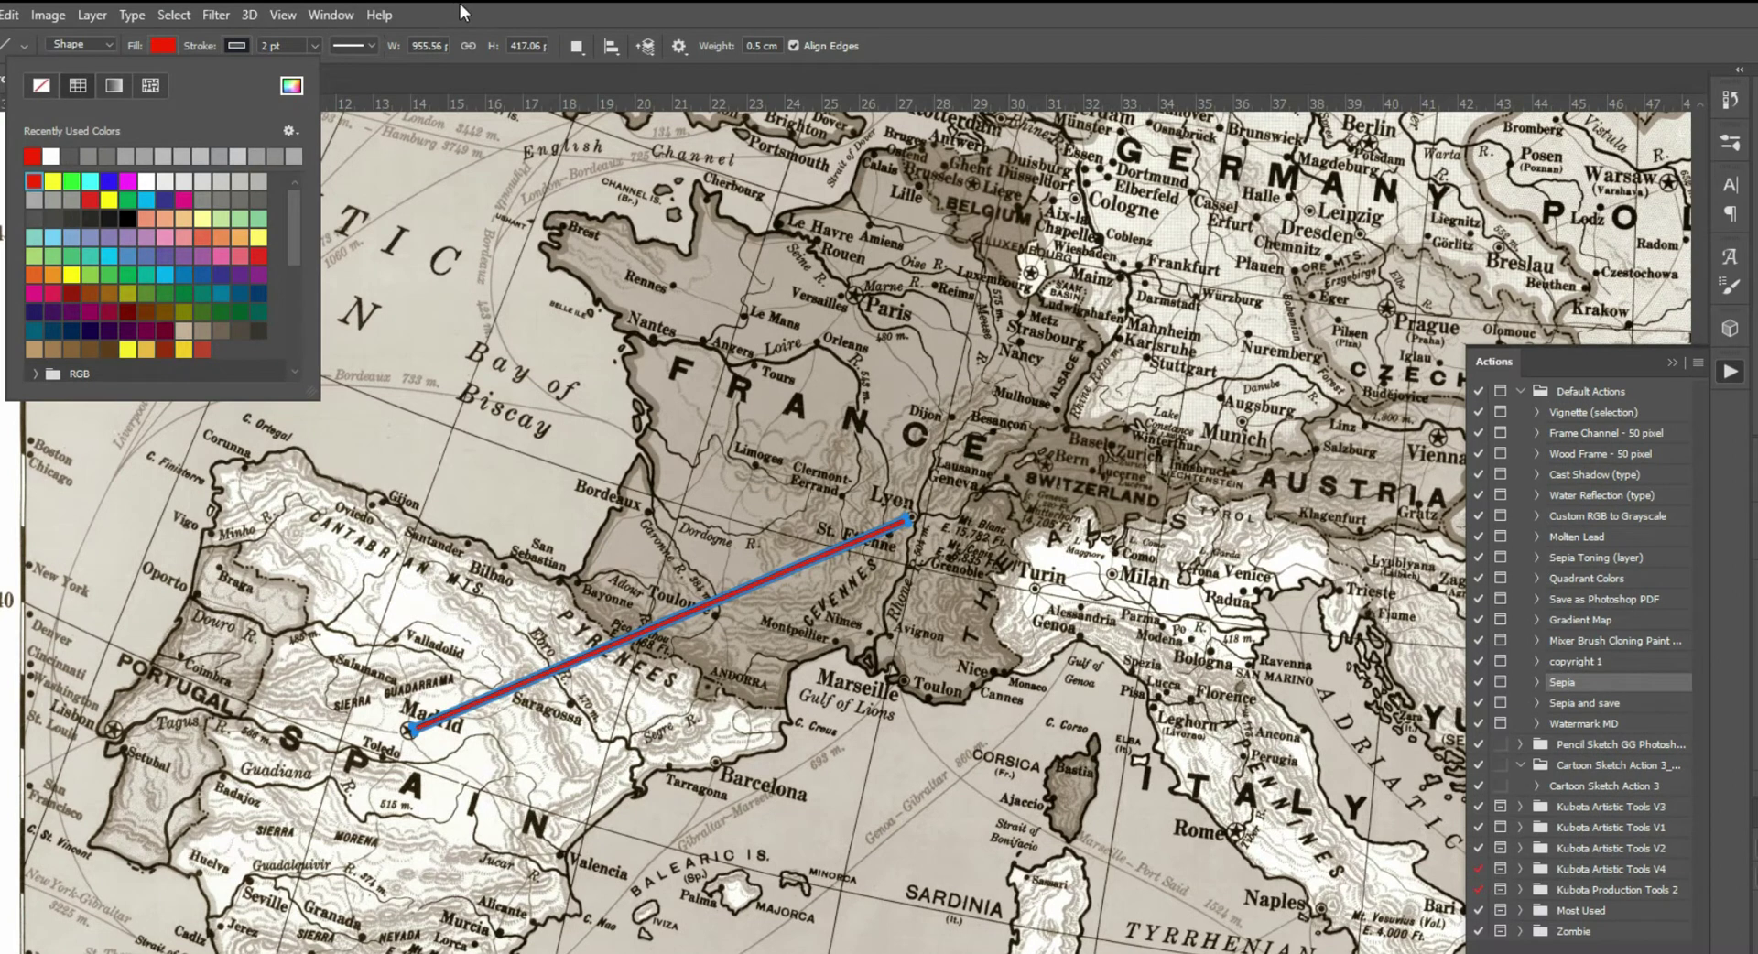
{"action": "left_click", "coordinate": [246, 51]}
{"action": "left_click", "coordinate": [240, 47]}
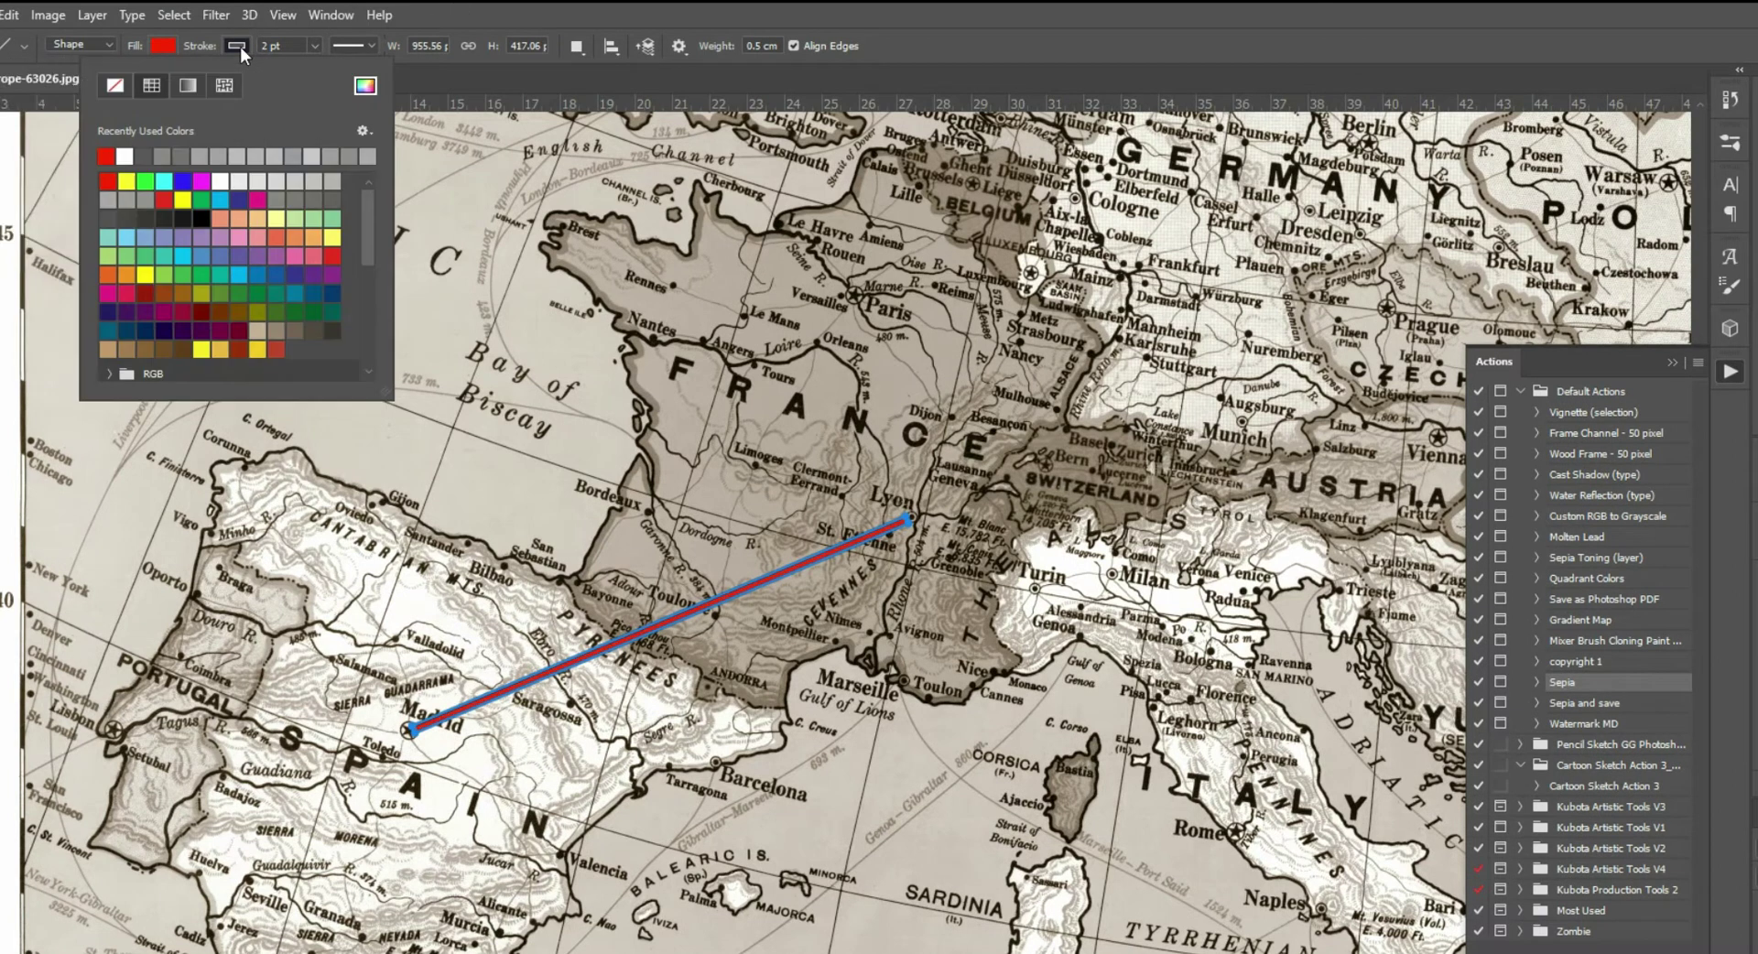
{"action": "left_click", "coordinate": [121, 86]}
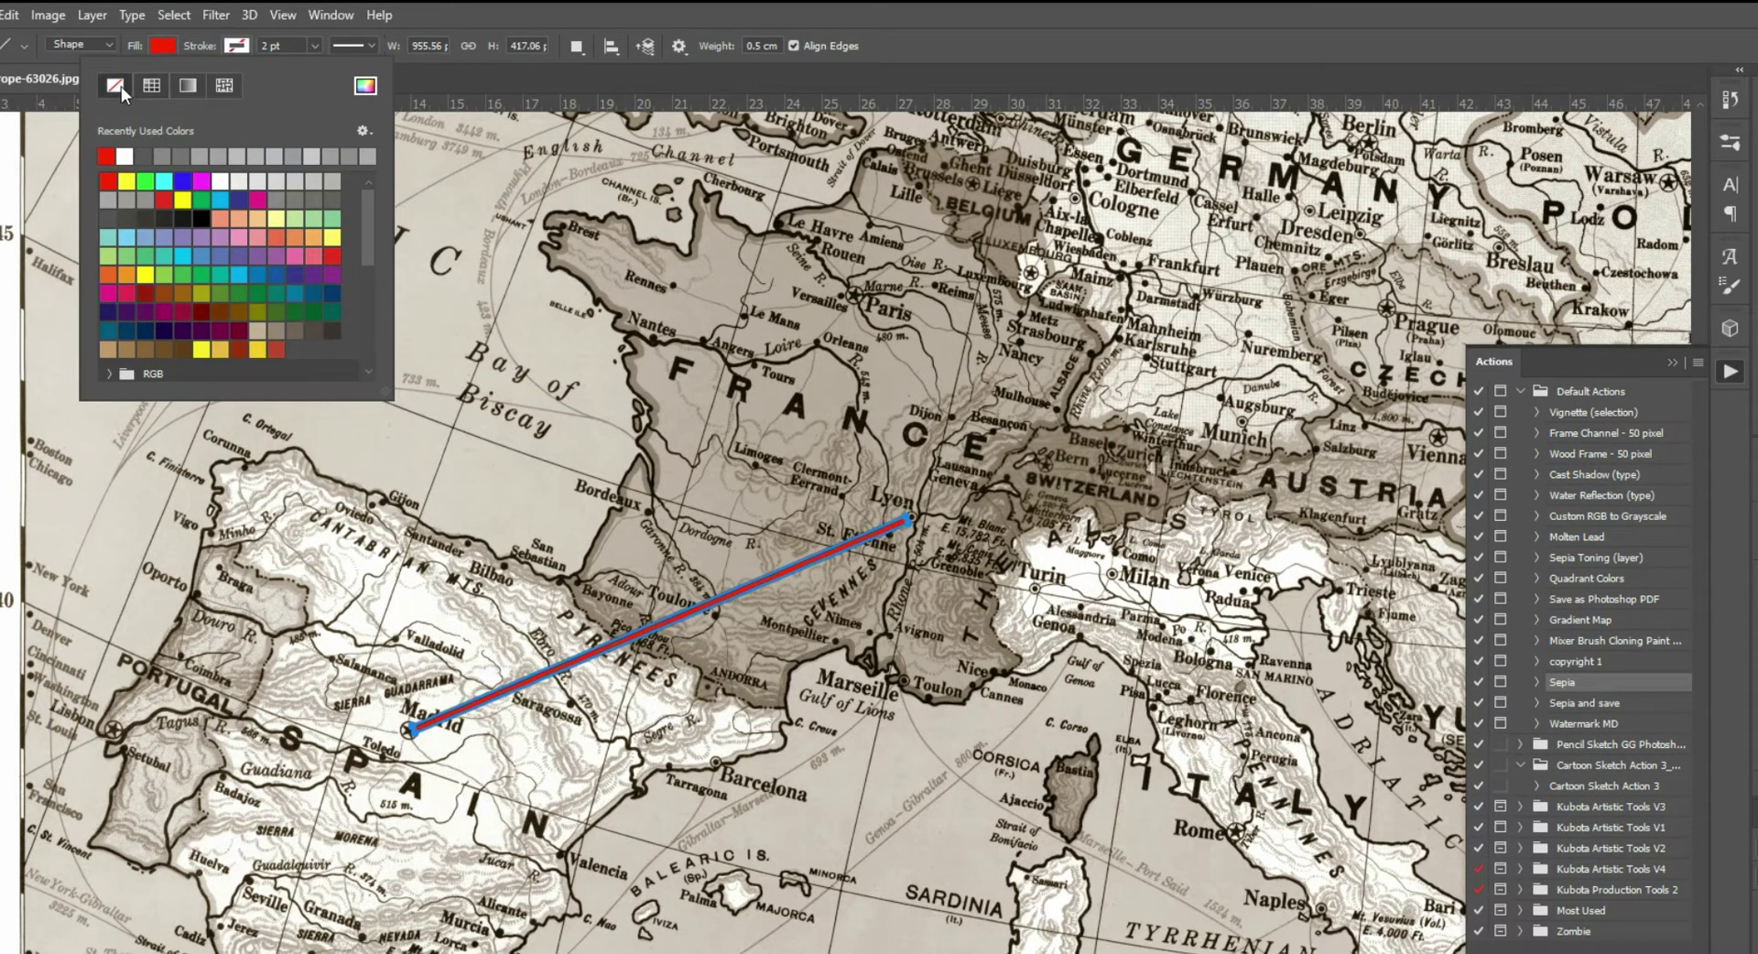
{"action": "left_click", "coordinate": [315, 46]}
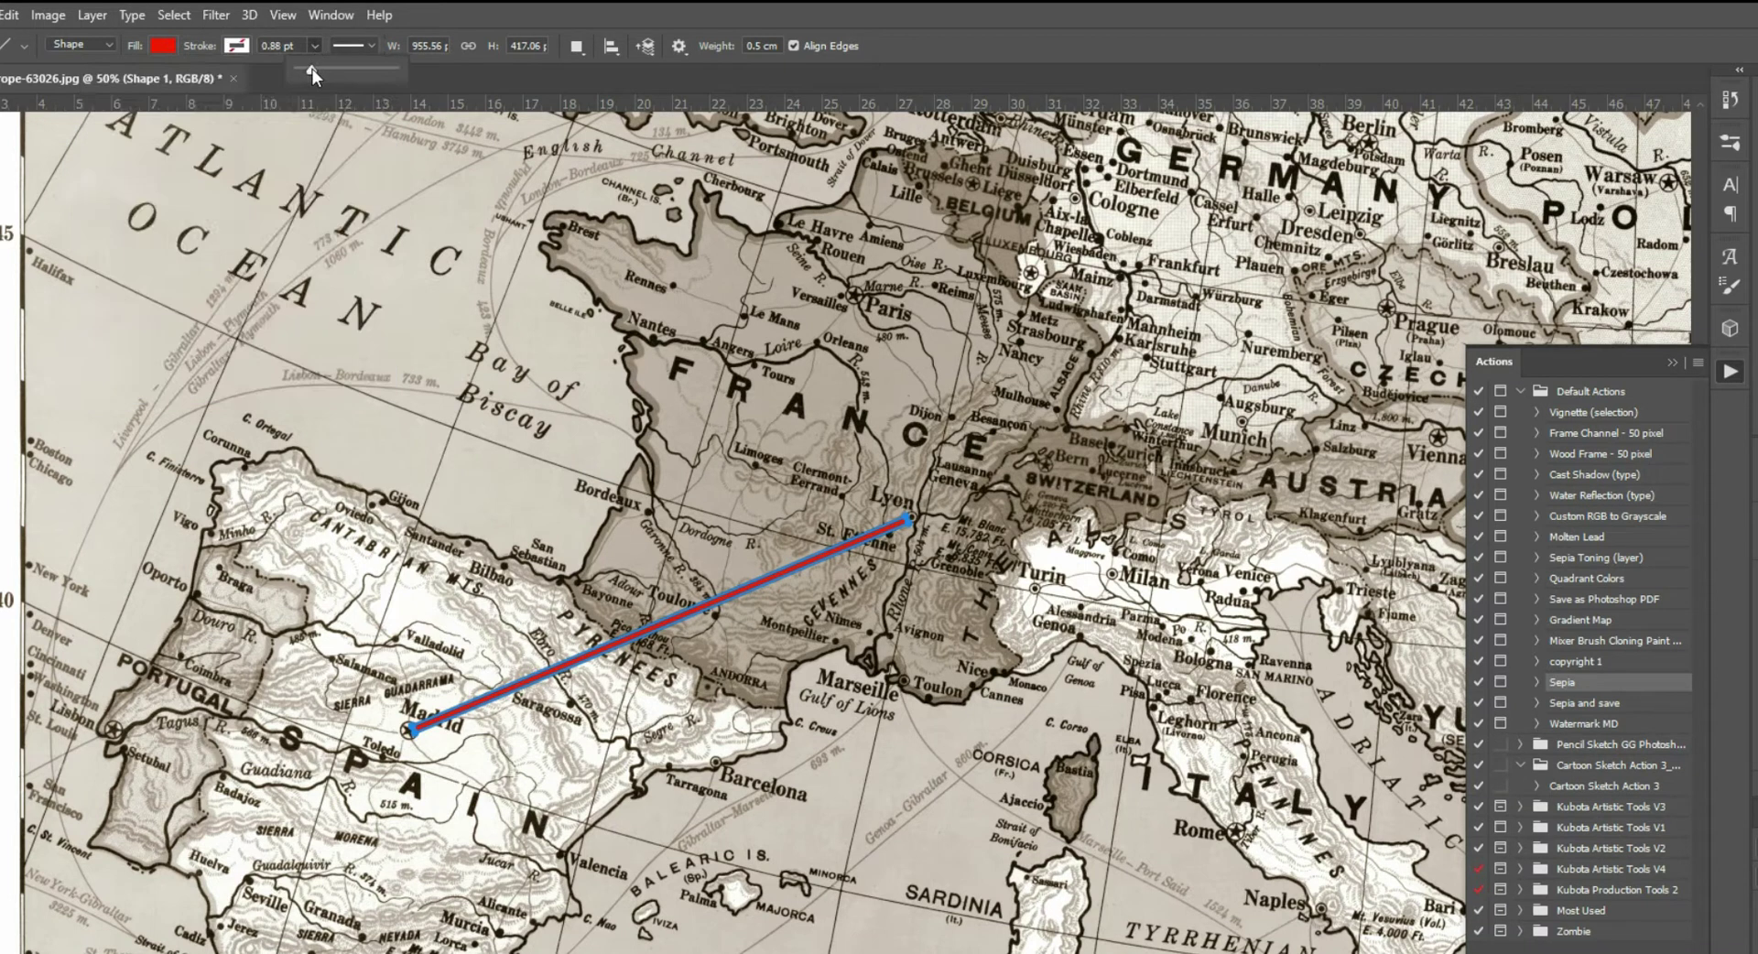
{"action": "left_click", "coordinate": [310, 70]}
- Set the line's stroke options to round caps and round corners
{"action": "left_click", "coordinate": [372, 45]}
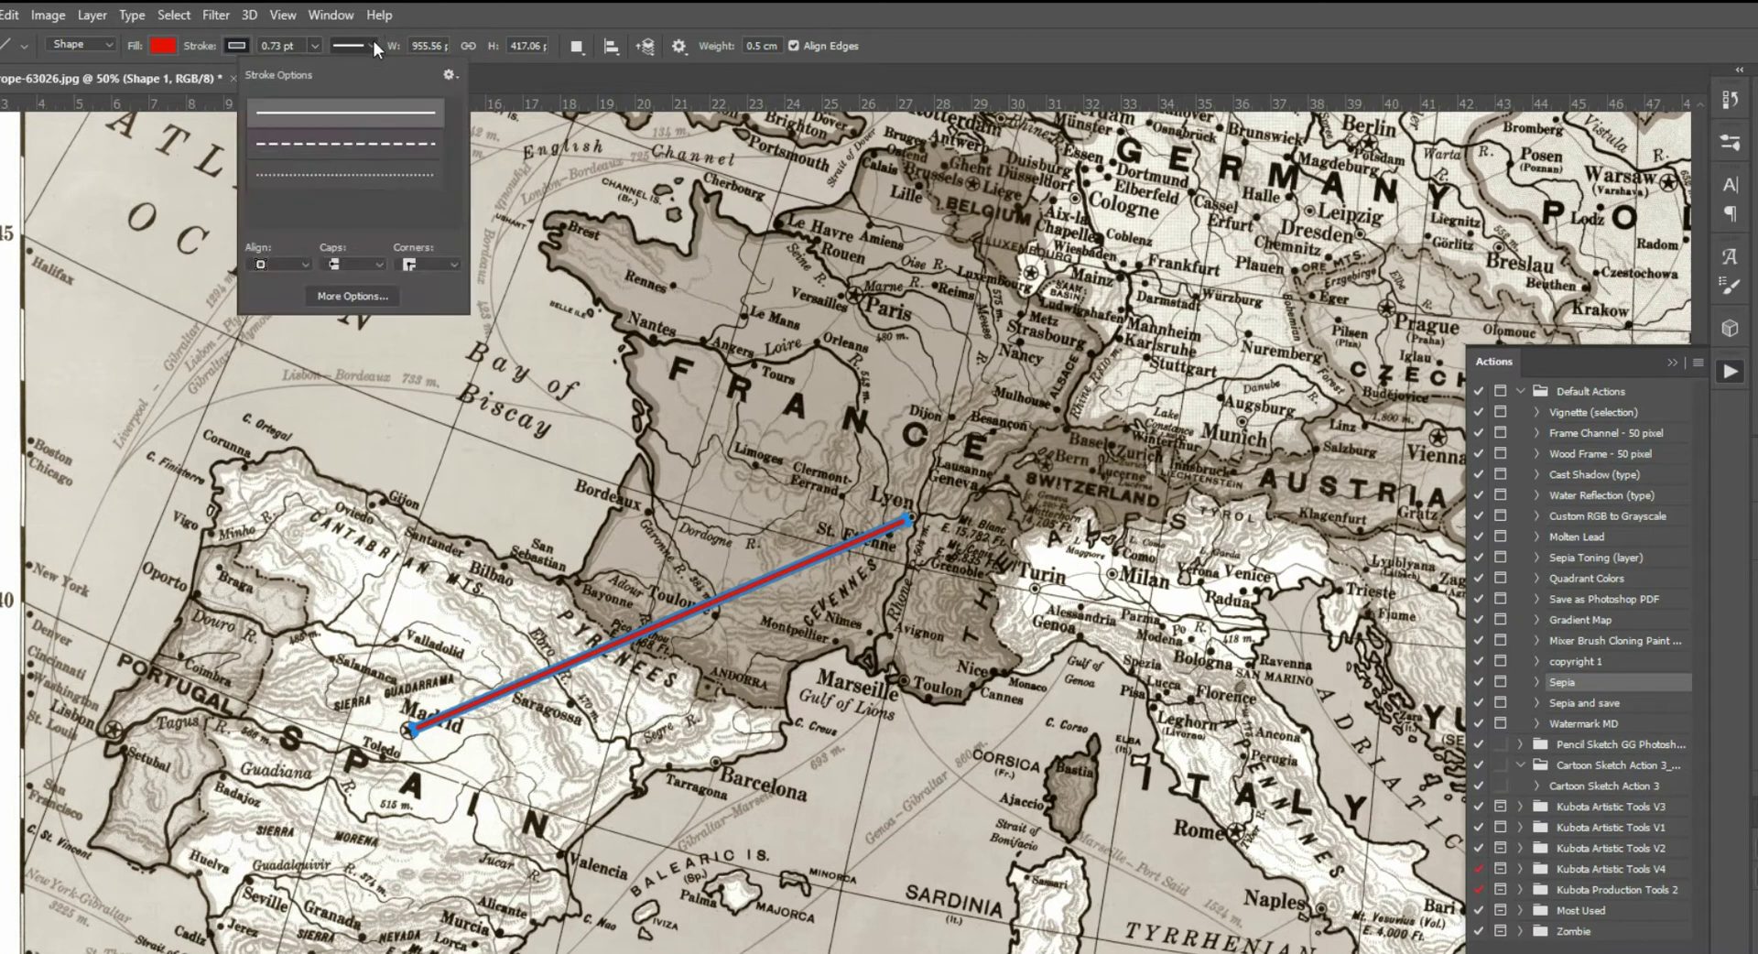
{"action": "left_click", "coordinate": [378, 262]}
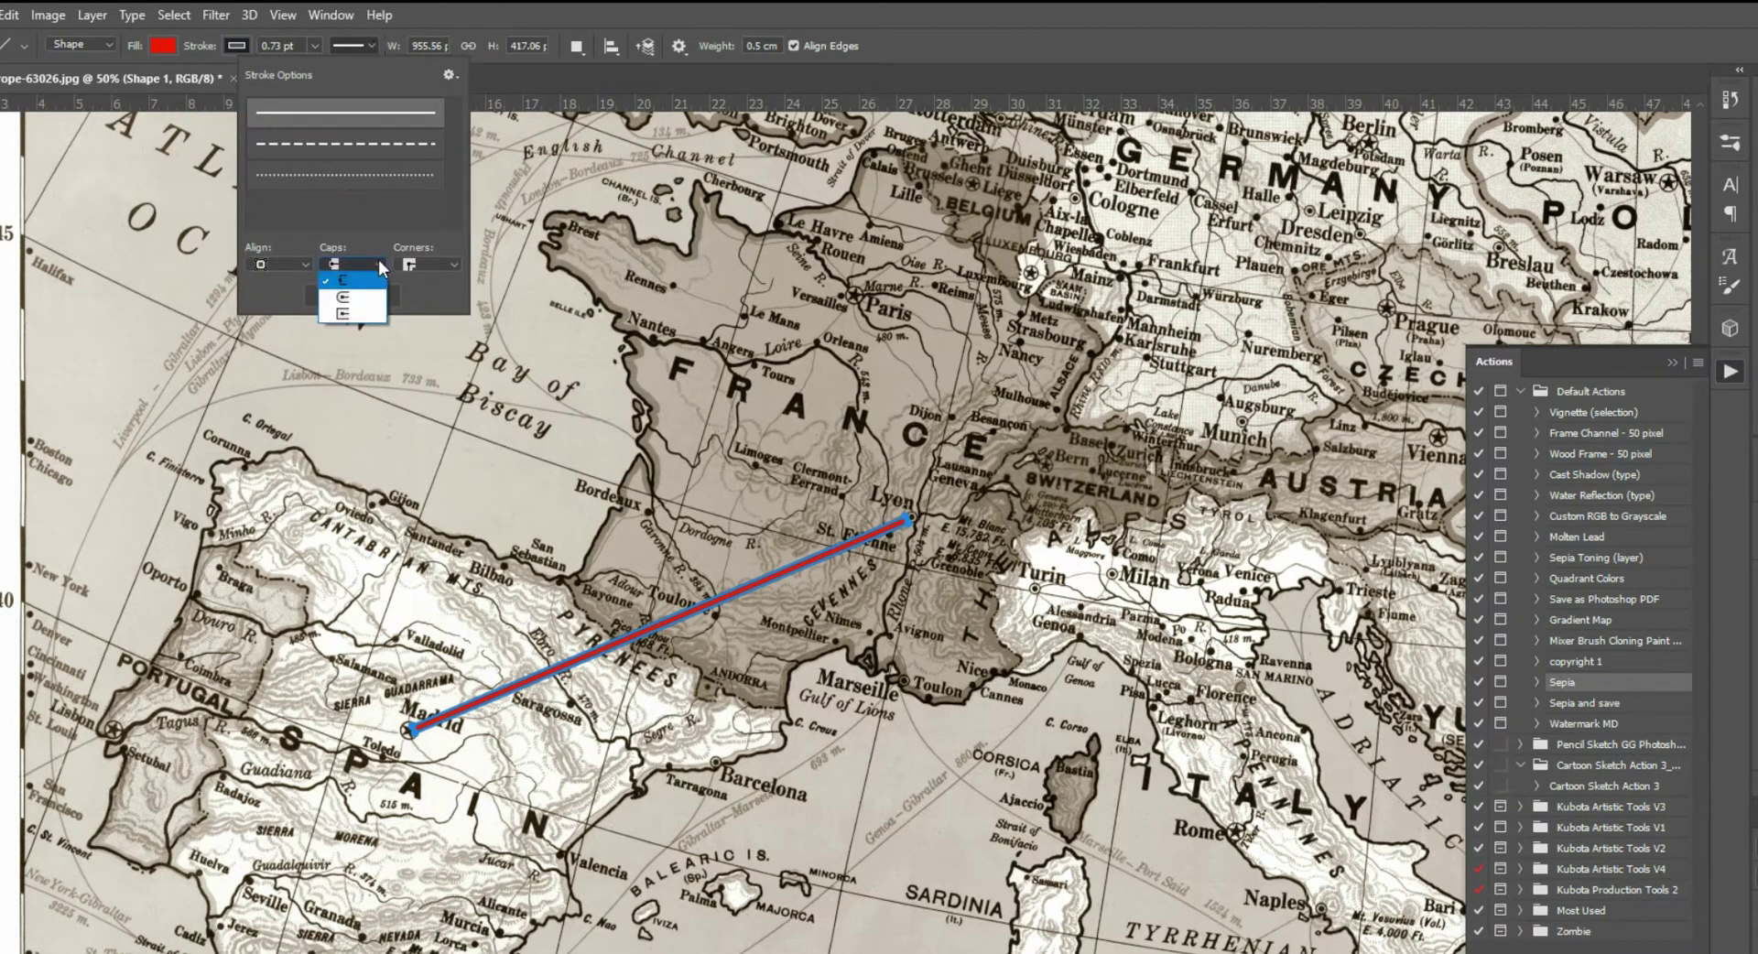
{"action": "left_click", "coordinate": [363, 297]}
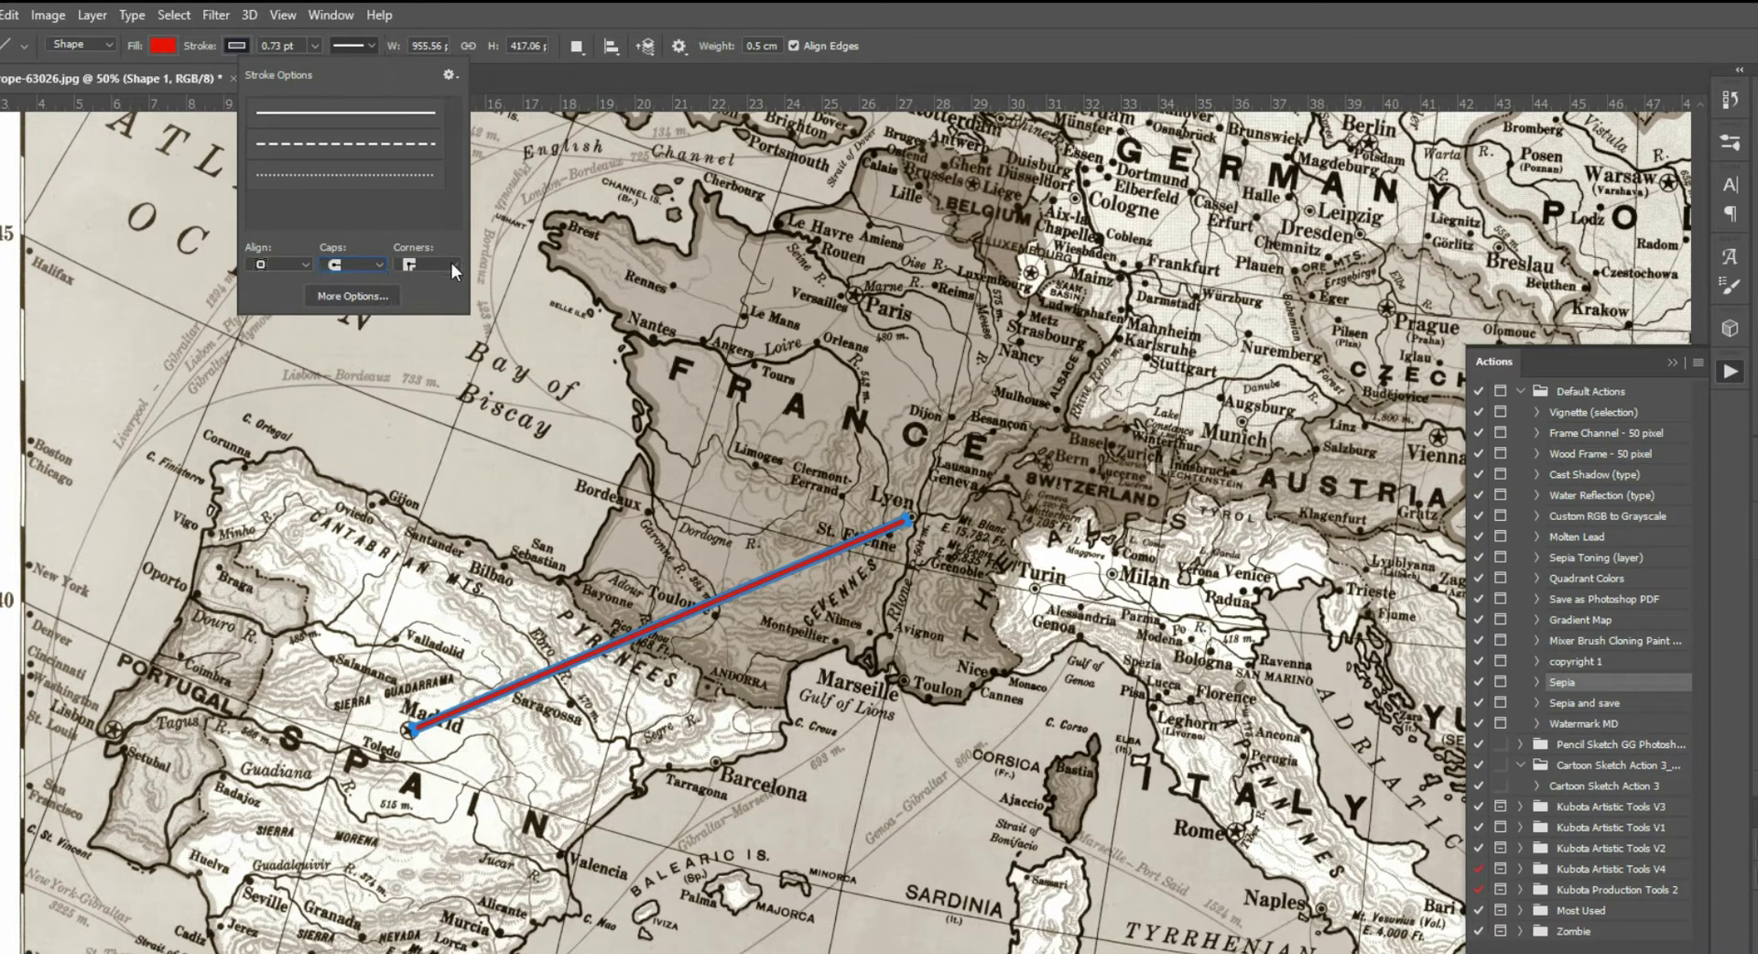
{"action": "left_click", "coordinate": [448, 263]}
{"action": "left_click", "coordinate": [423, 298]}
{"action": "left_click", "coordinate": [840, 14]}
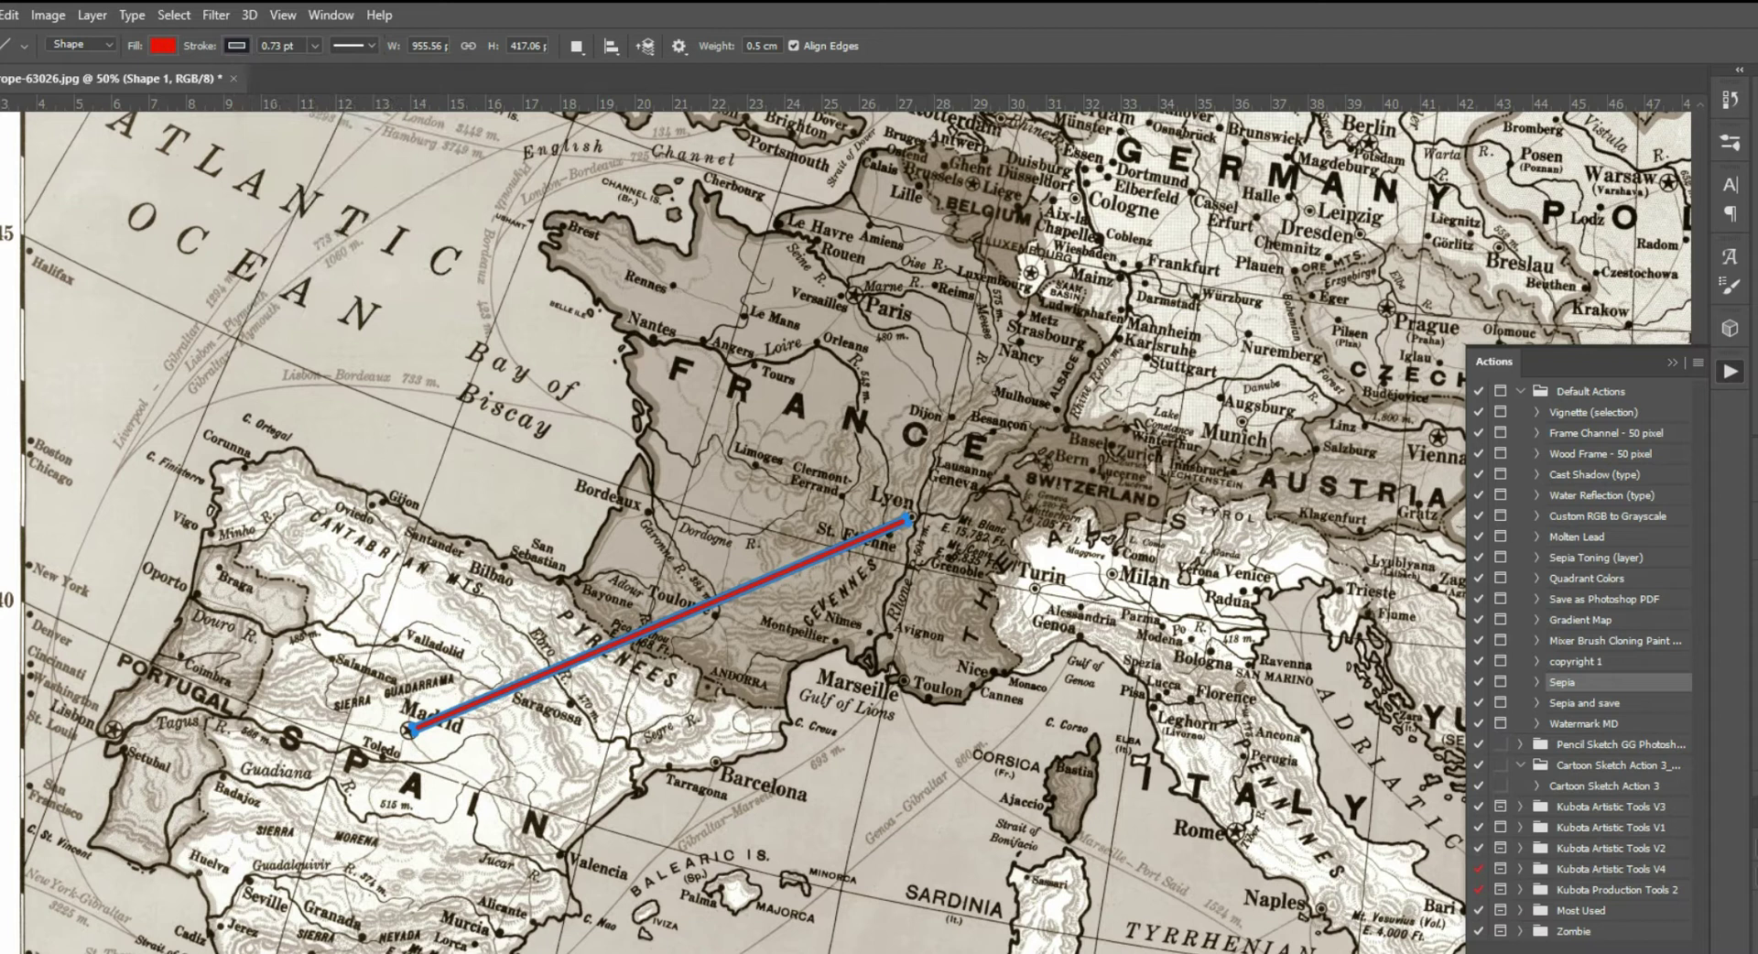
{"action": "key", "text": "v"}
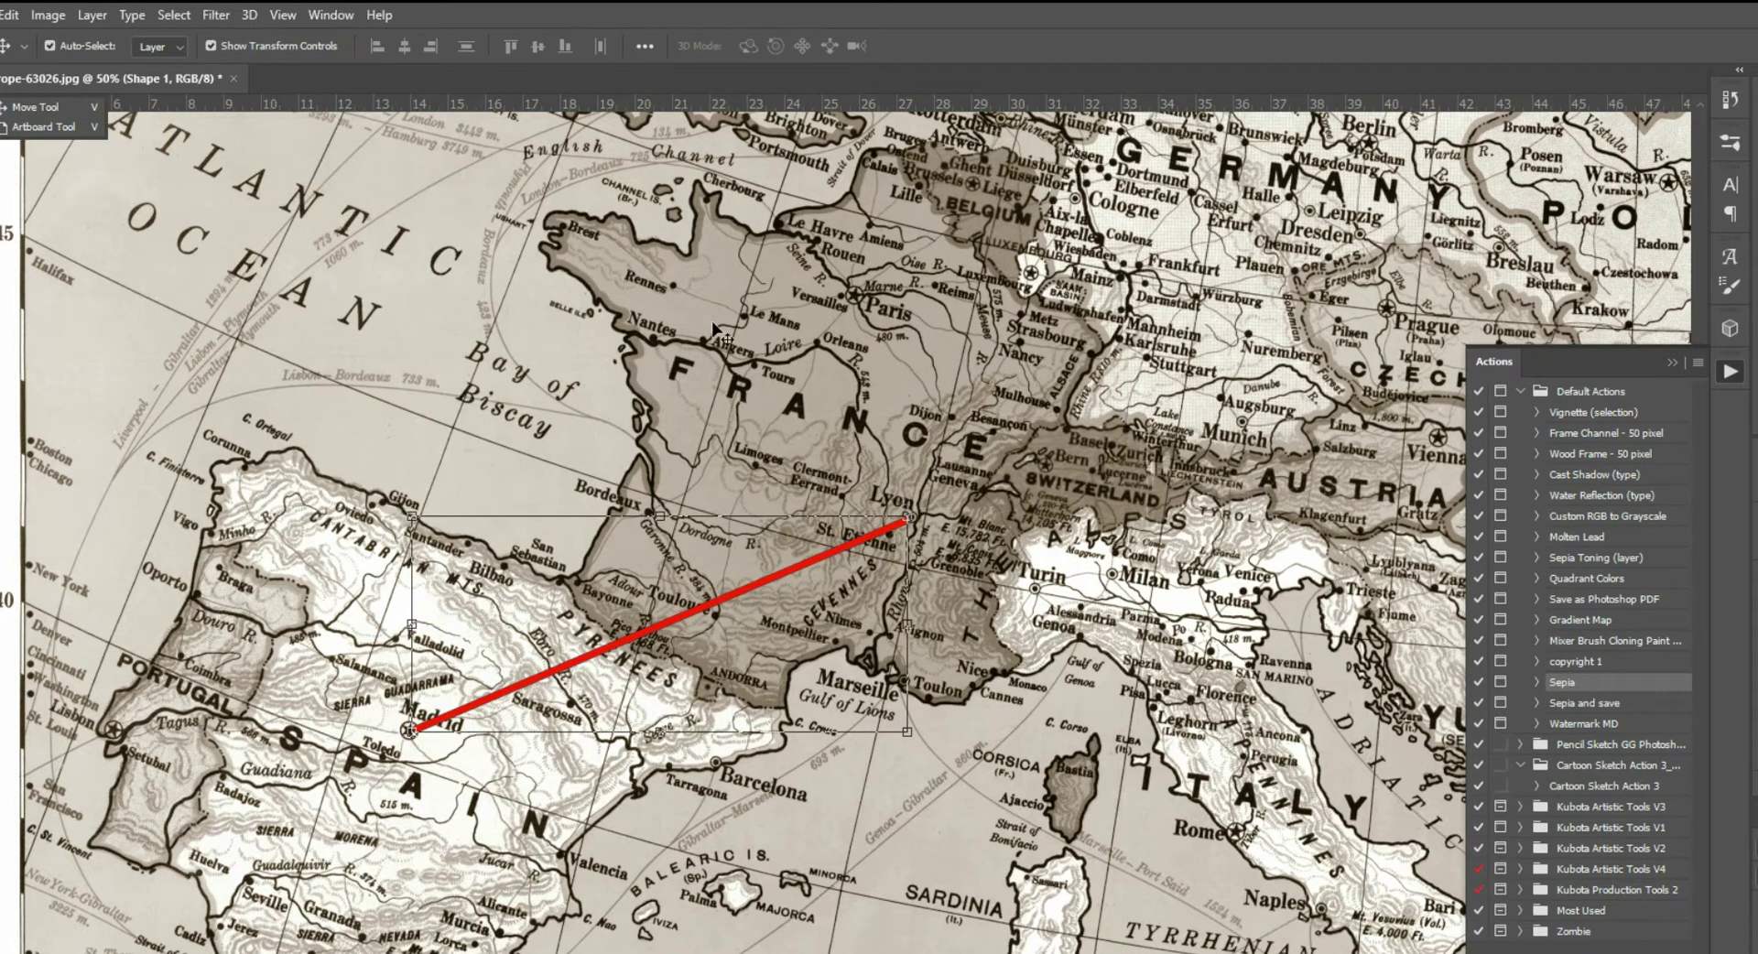
- Draw two more route lines, from Lyon to Rome and from Rome into Albania
{"action": "key", "text": "u"}
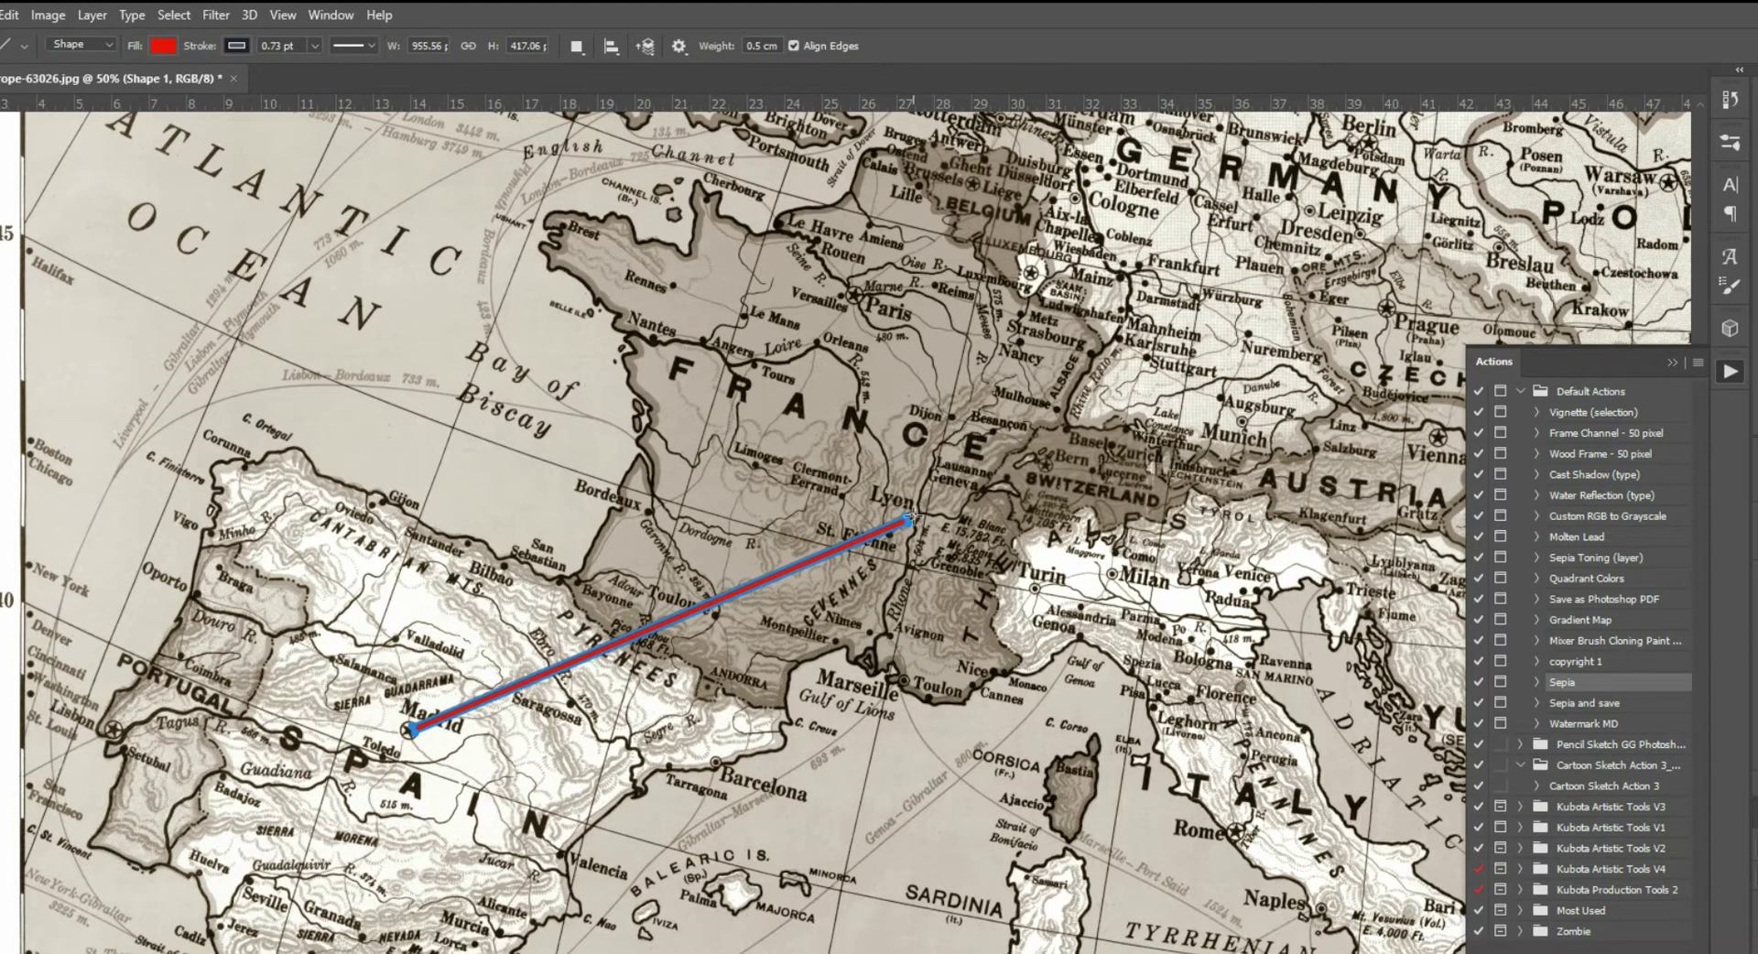
{"action": "left_click_drag", "start_coordinate": [907, 519], "coordinate": [1238, 833]}
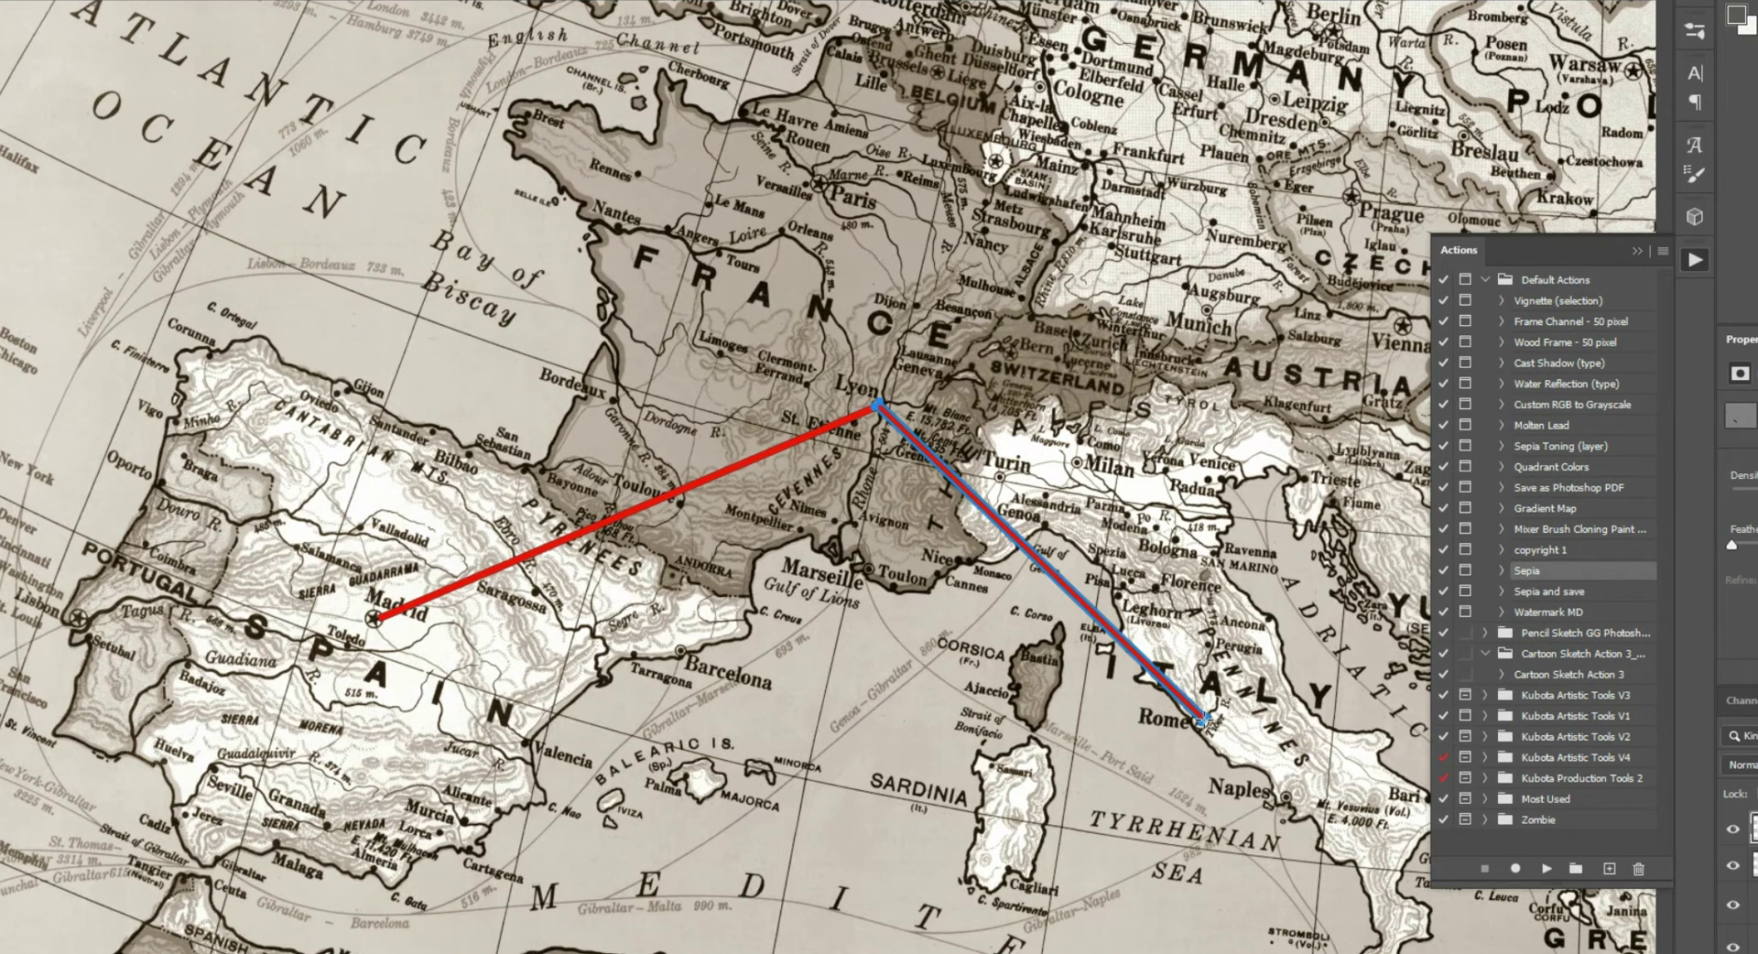
{"action": "left_click", "coordinate": [1631, 245]}
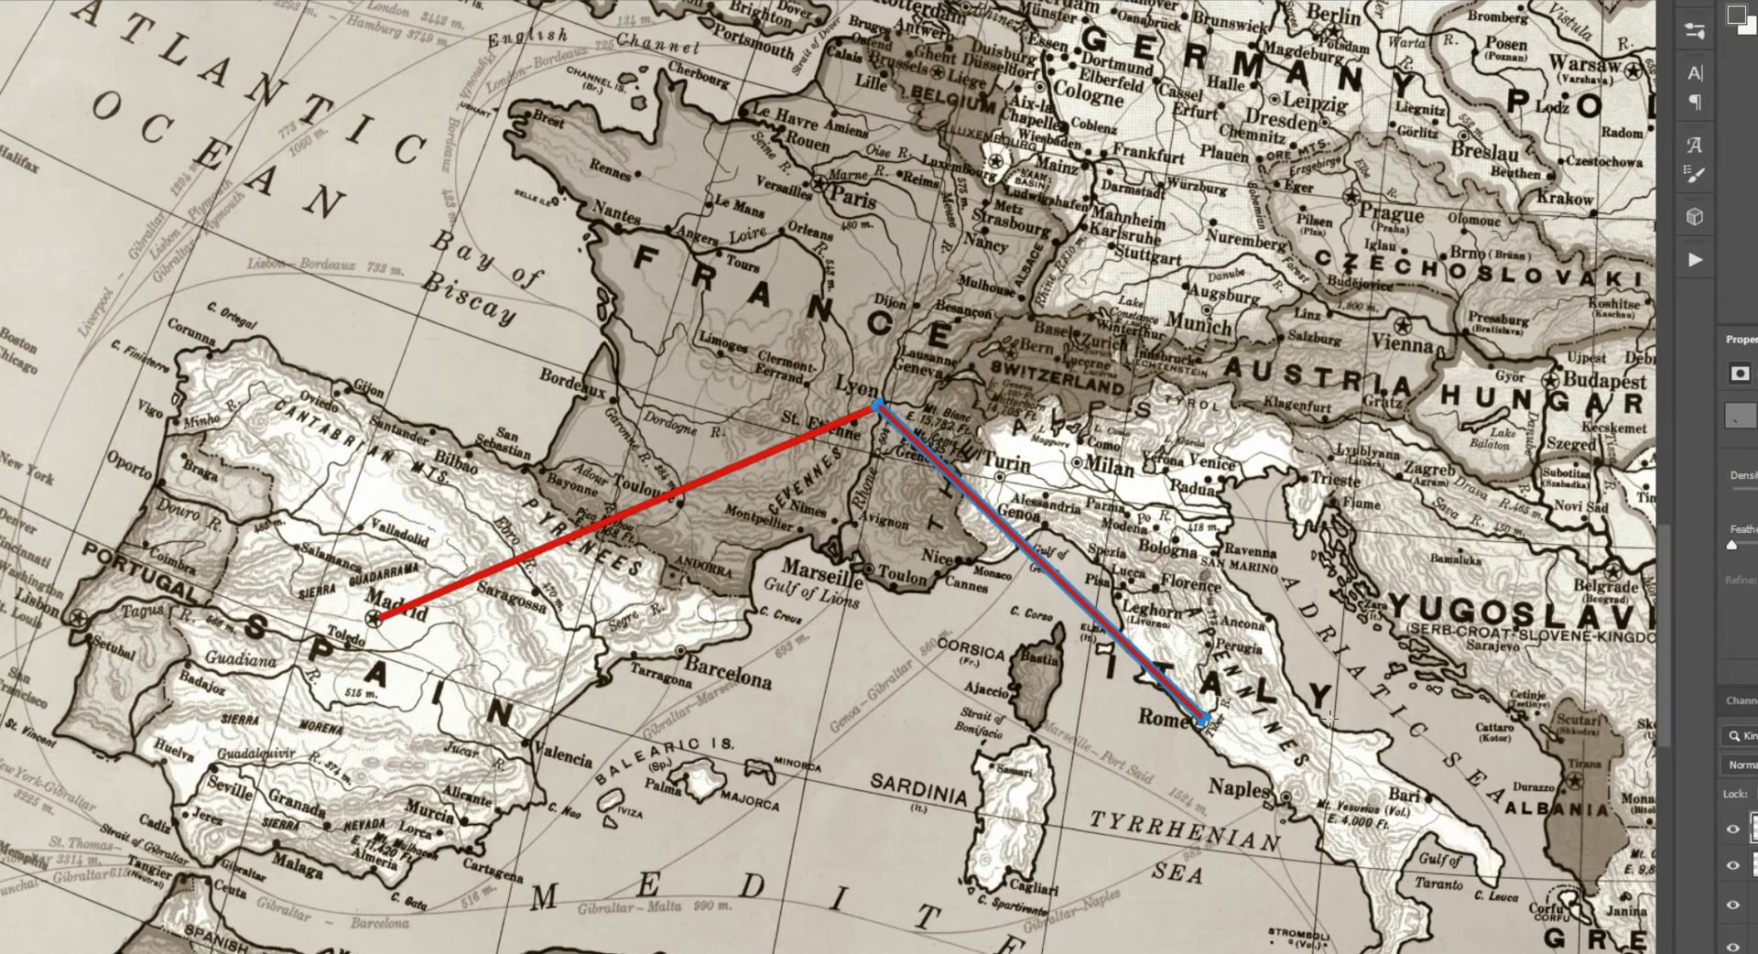
{"action": "left_click_drag", "start_coordinate": [1205, 720], "coordinate": [1574, 781]}
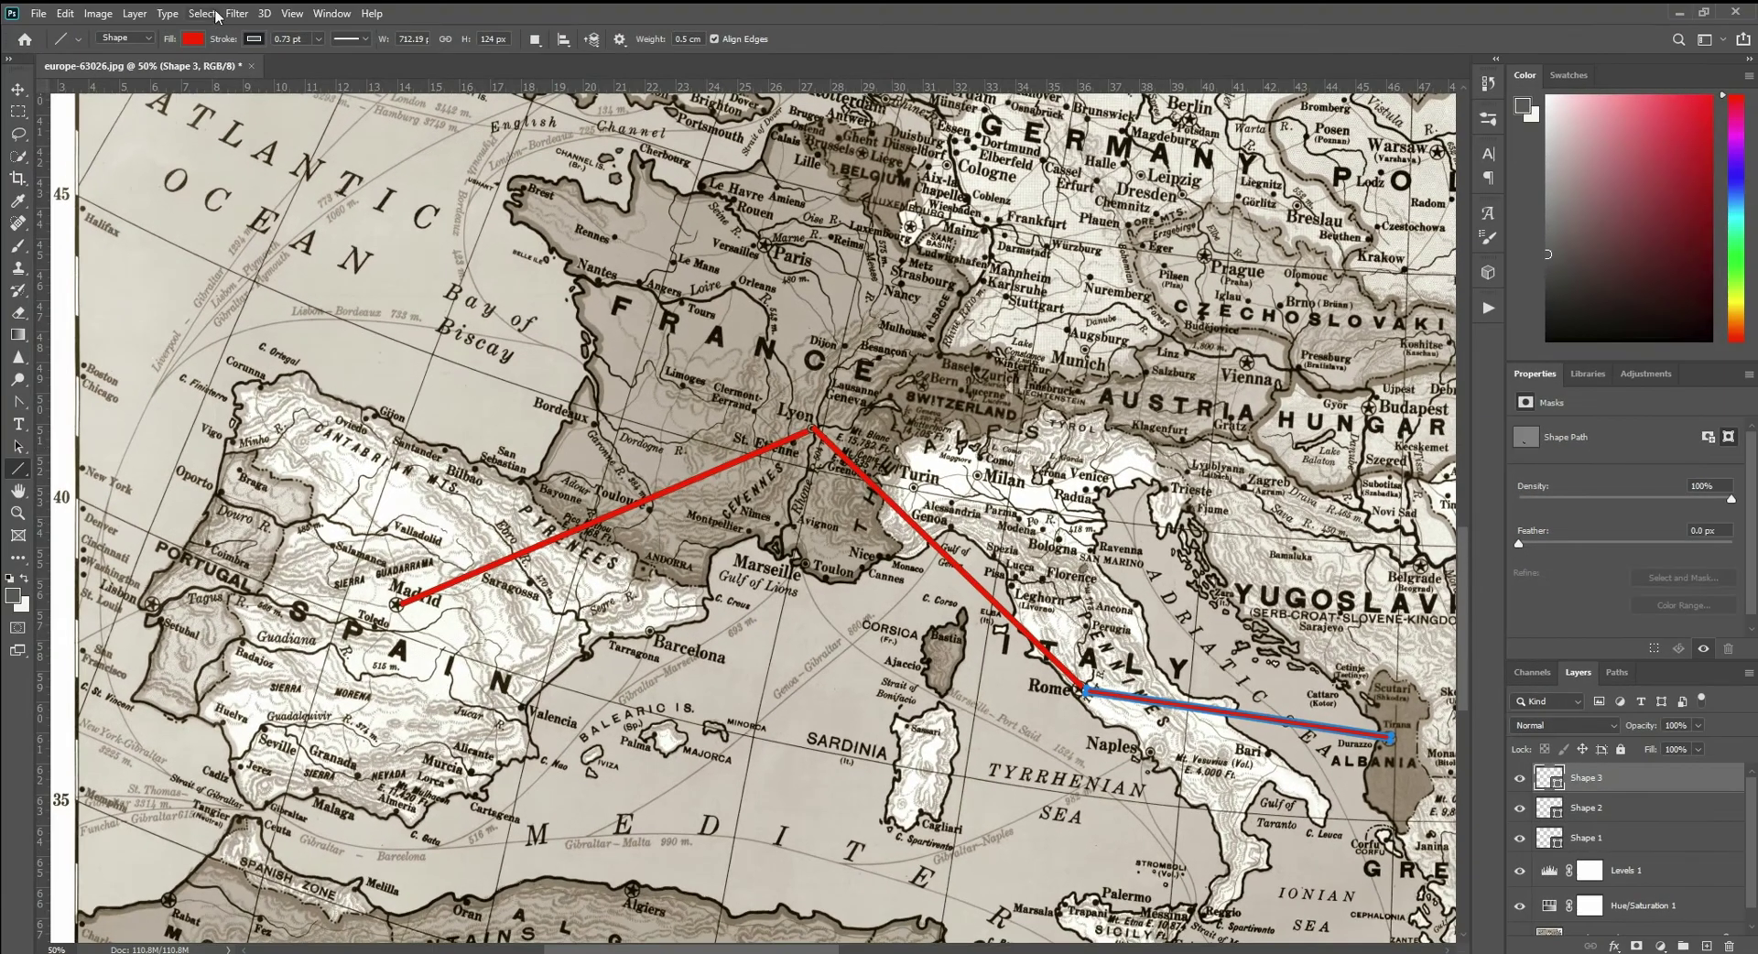
- Save the routed map as a JPEG named europe-map
{"action": "left_click", "coordinate": [18, 89]}
{"action": "left_click", "coordinate": [38, 12]}
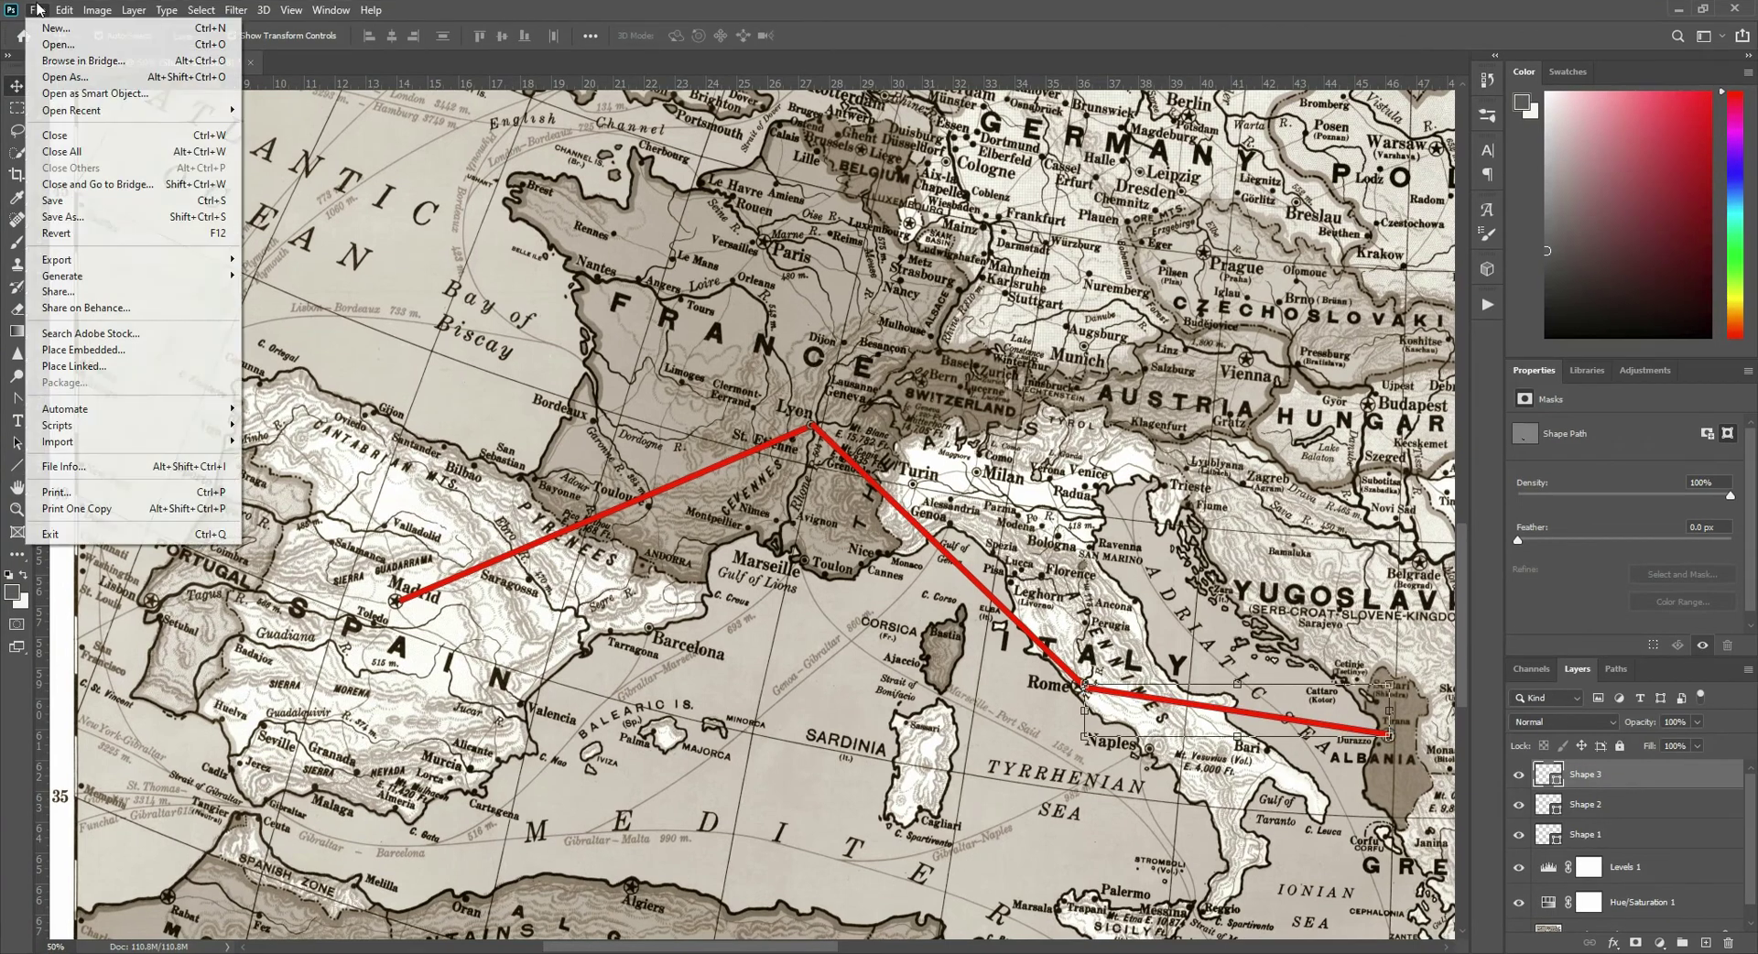
{"action": "left_click", "coordinate": [79, 217]}
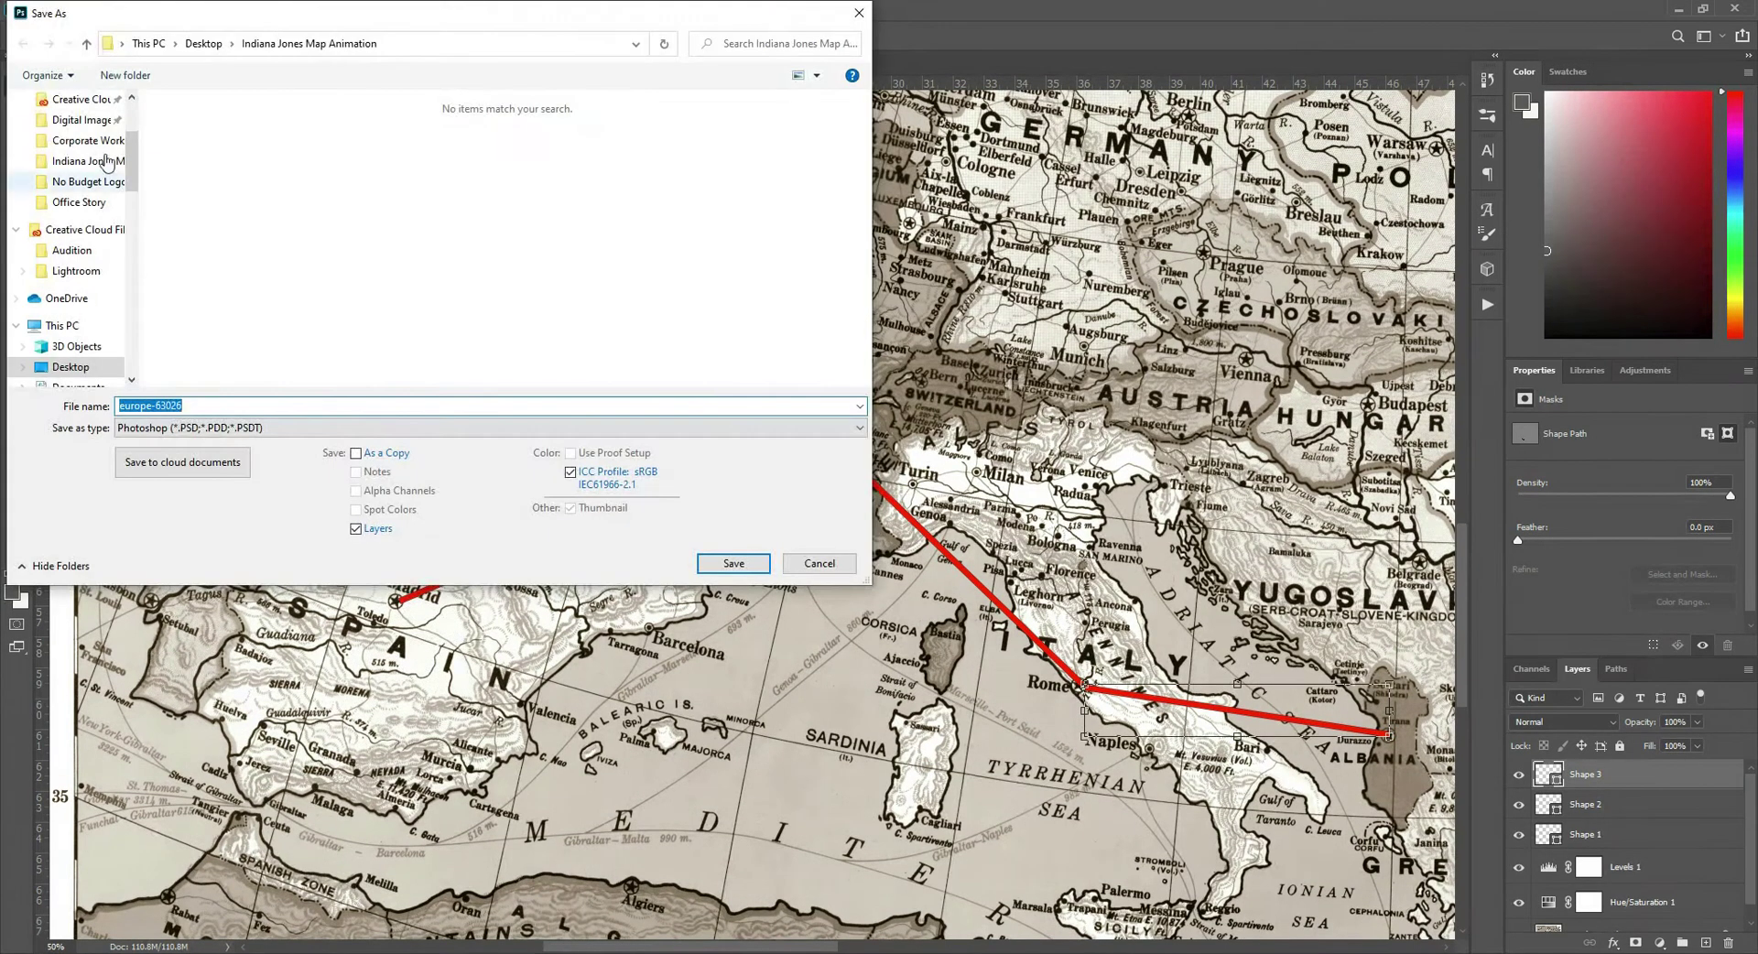
{"action": "left_click", "coordinate": [174, 428]}
{"action": "left_click", "coordinate": [165, 510]}
{"action": "left_click_drag", "start_coordinate": [183, 406], "coordinate": [162, 409]}
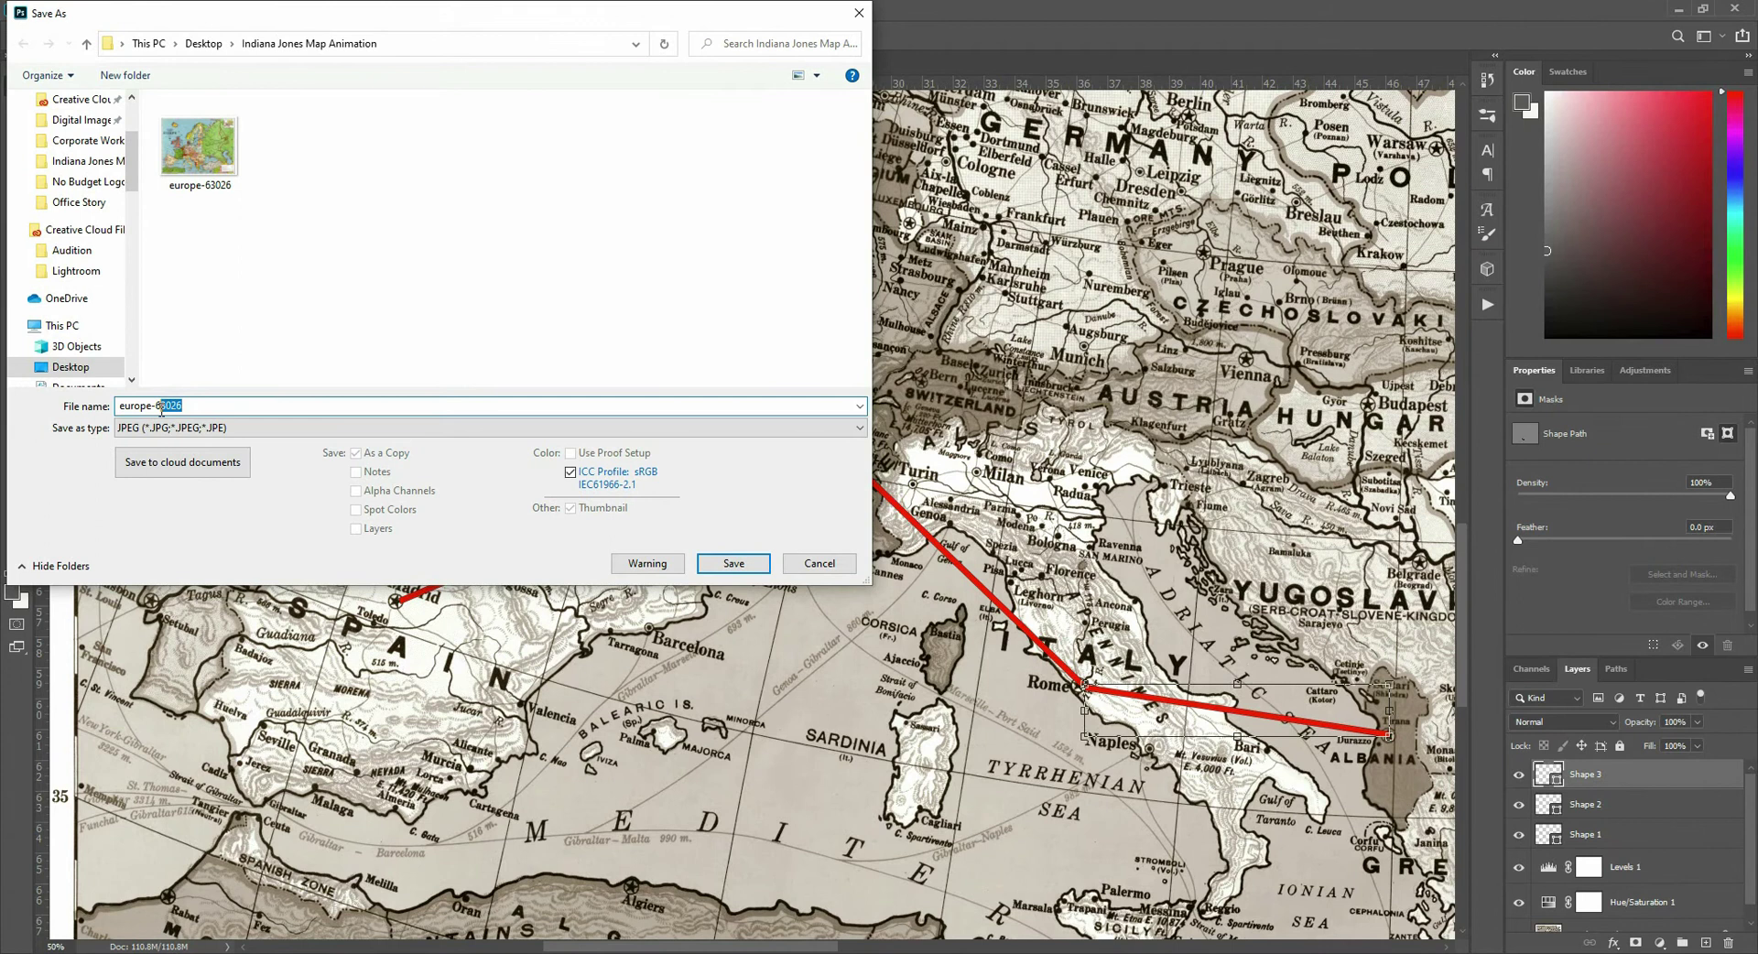
{"action": "type", "text": "map"}
{"action": "key", "text": "Return"}
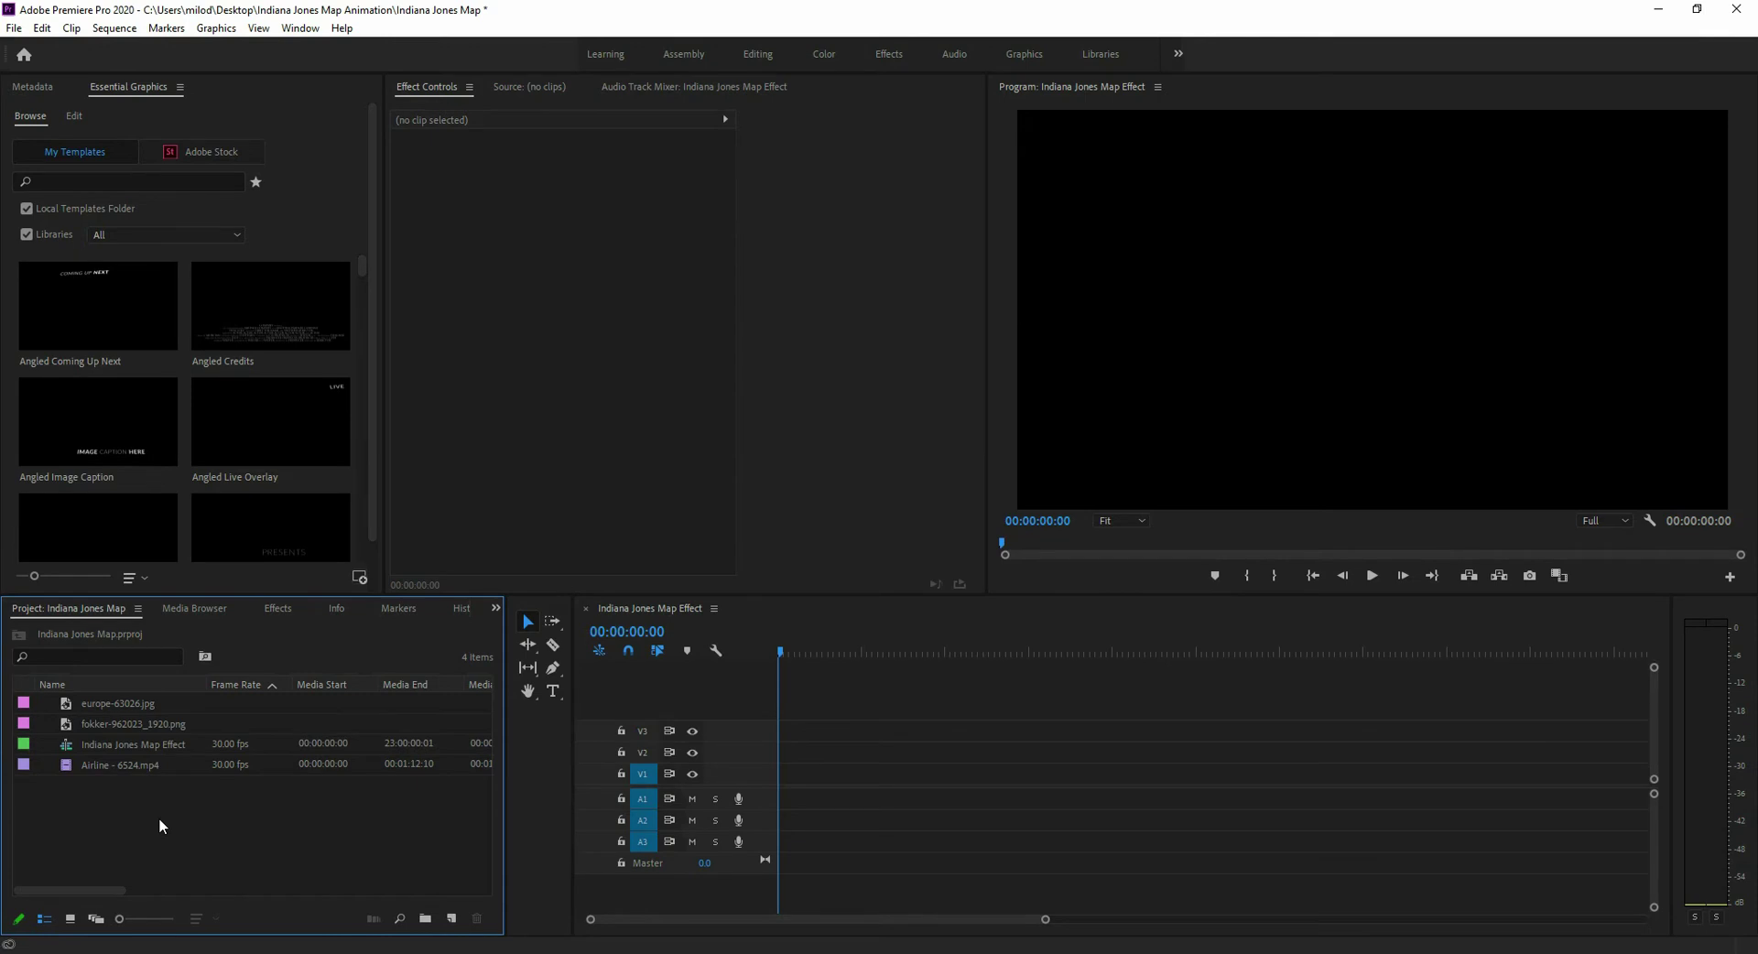
- Import europe-map.jpg from Desktop > Indiana Jones Map Animation into the project
{"action": "double_click", "coordinate": [158, 817]}
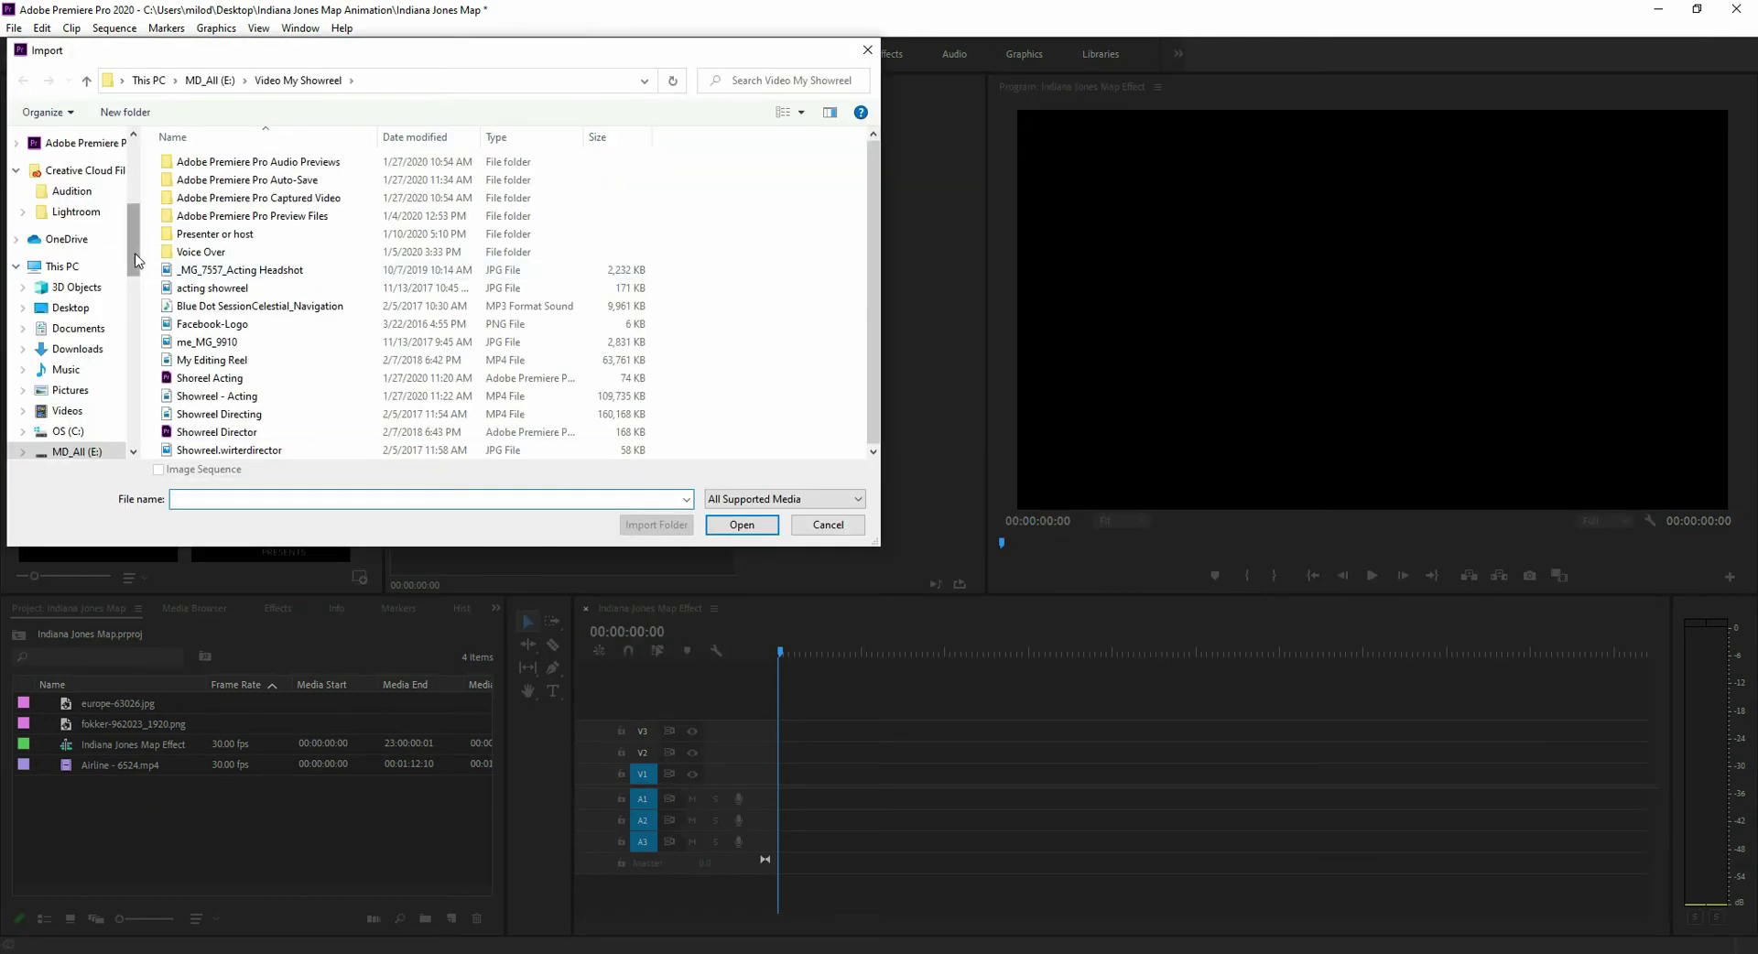
{"action": "scroll", "coordinate": [136, 260], "scroll_direction": "up", "scroll_amount": 5}
{"action": "left_click", "coordinate": [70, 170]}
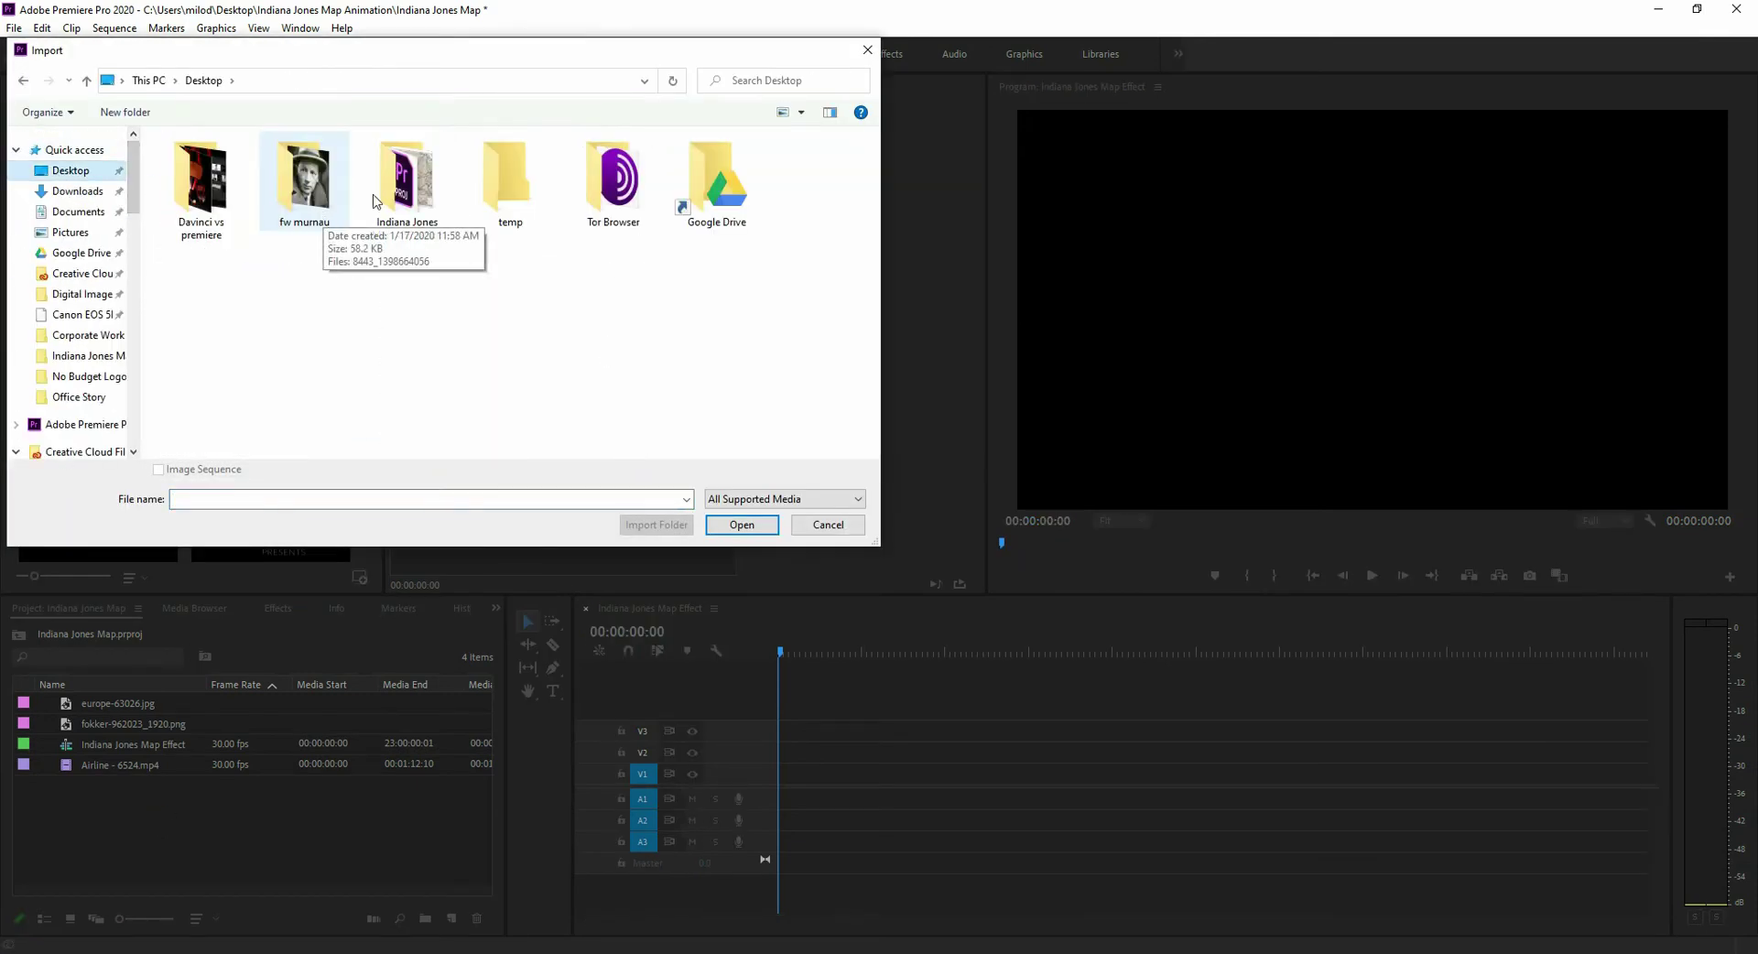
{"action": "double_click", "coordinate": [402, 188]}
{"action": "left_click", "coordinate": [392, 188]}
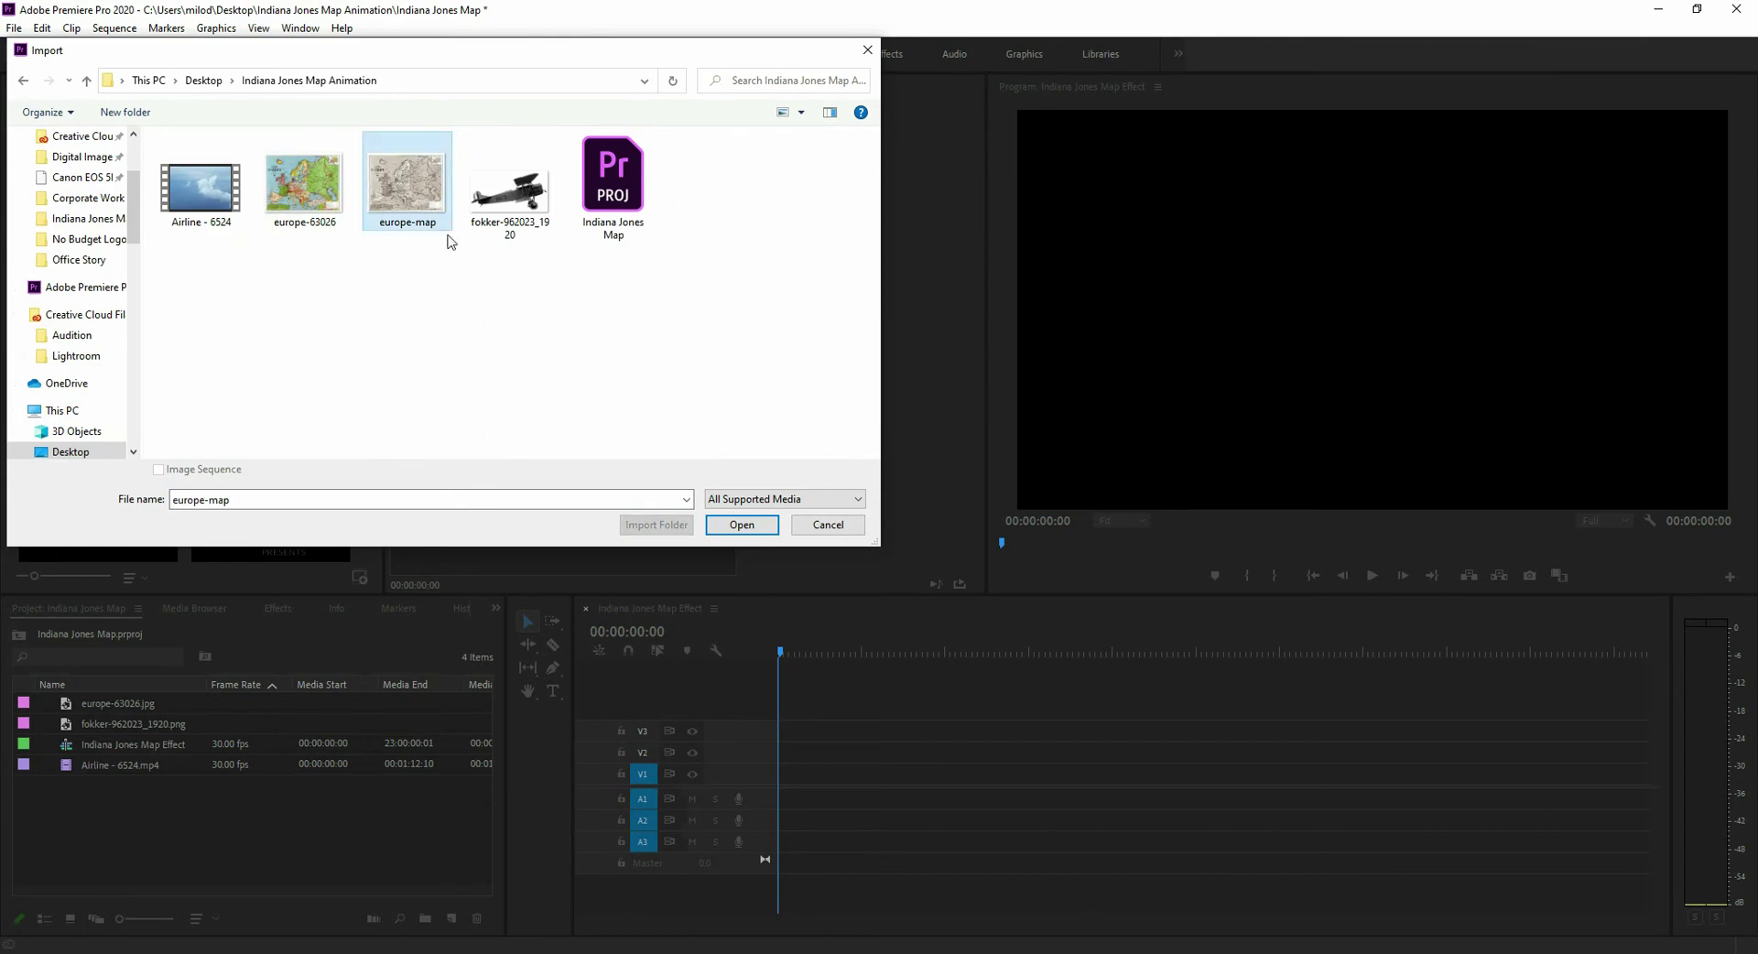
{"action": "left_click", "coordinate": [778, 530]}
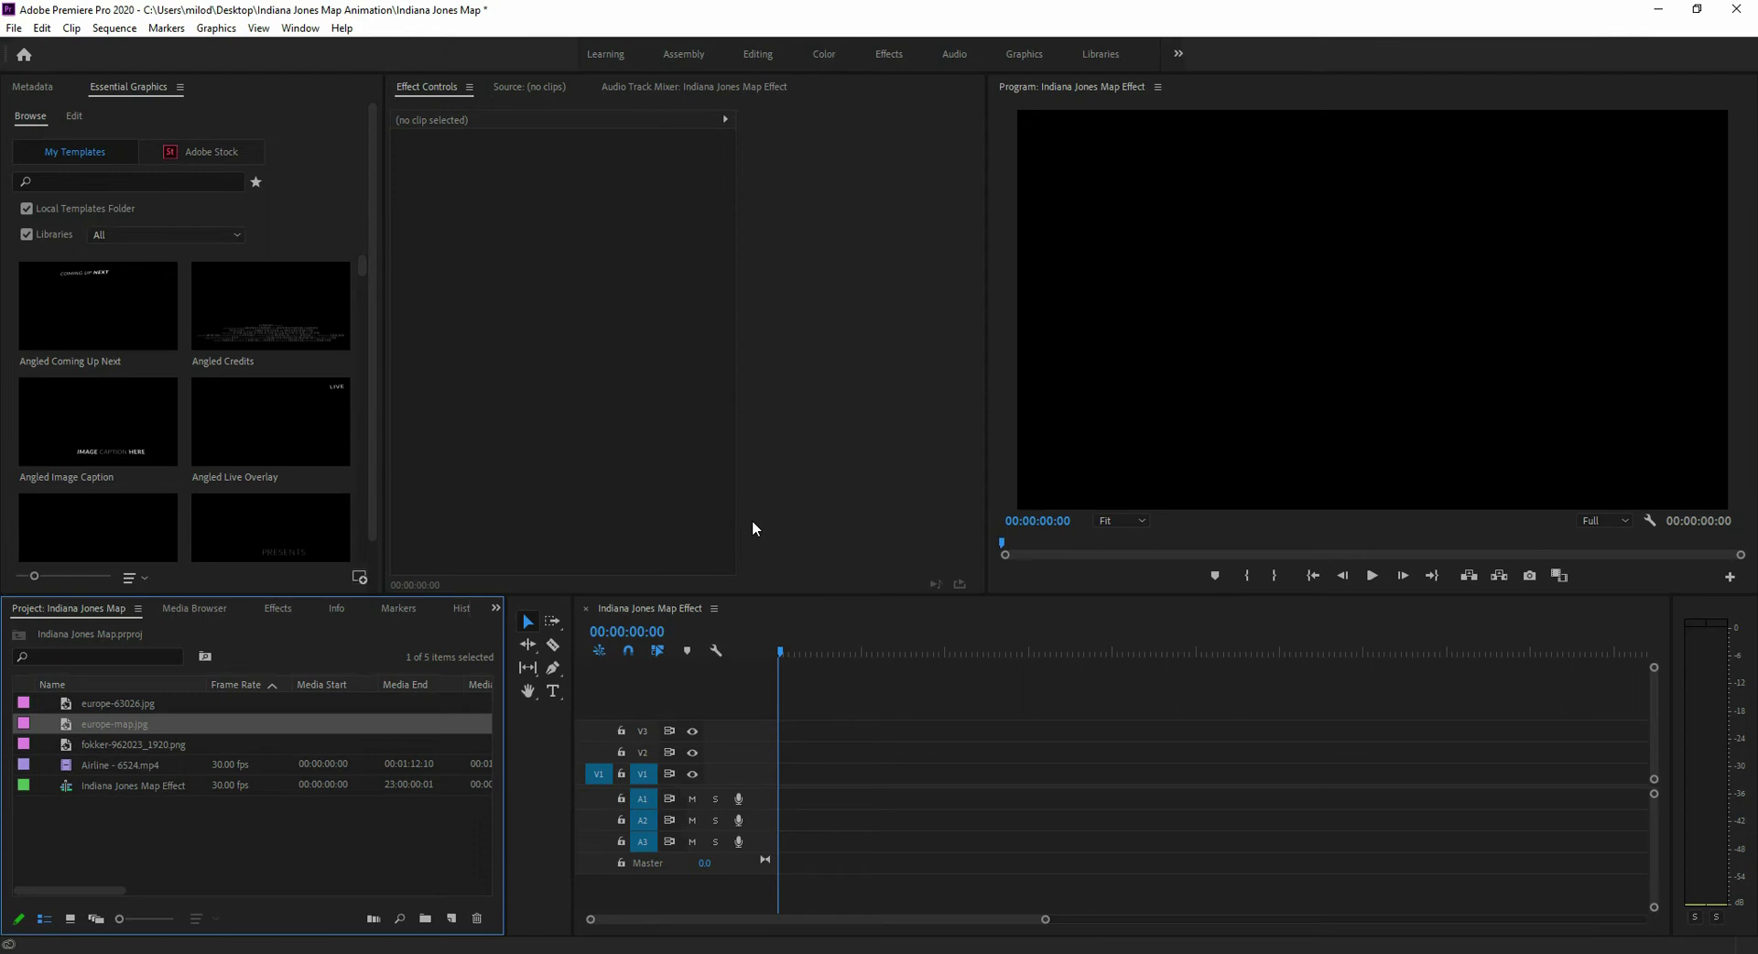
- Hide the three red route layers, Shape 1 to Shape 3
{"action": "left_click", "coordinate": [1678, 834], "text": "shift"}
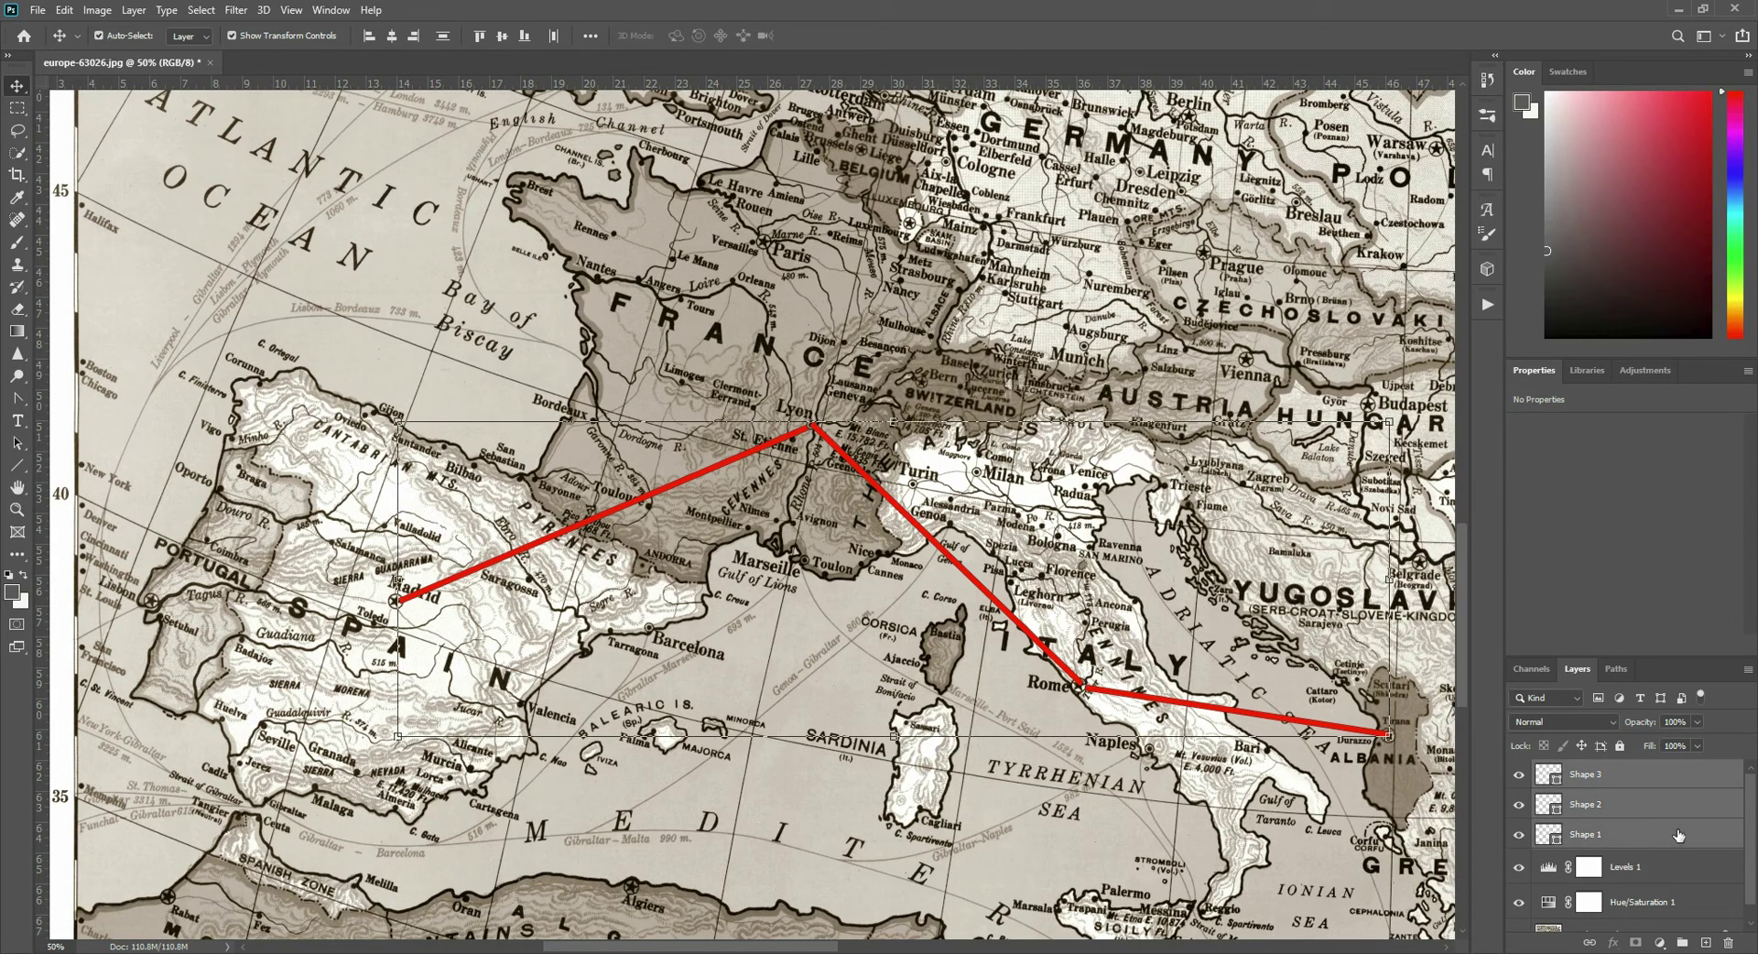
{"action": "left_click", "coordinate": [1518, 775]}
{"action": "left_click", "coordinate": [1518, 803]}
{"action": "left_click", "coordinate": [1518, 834]}
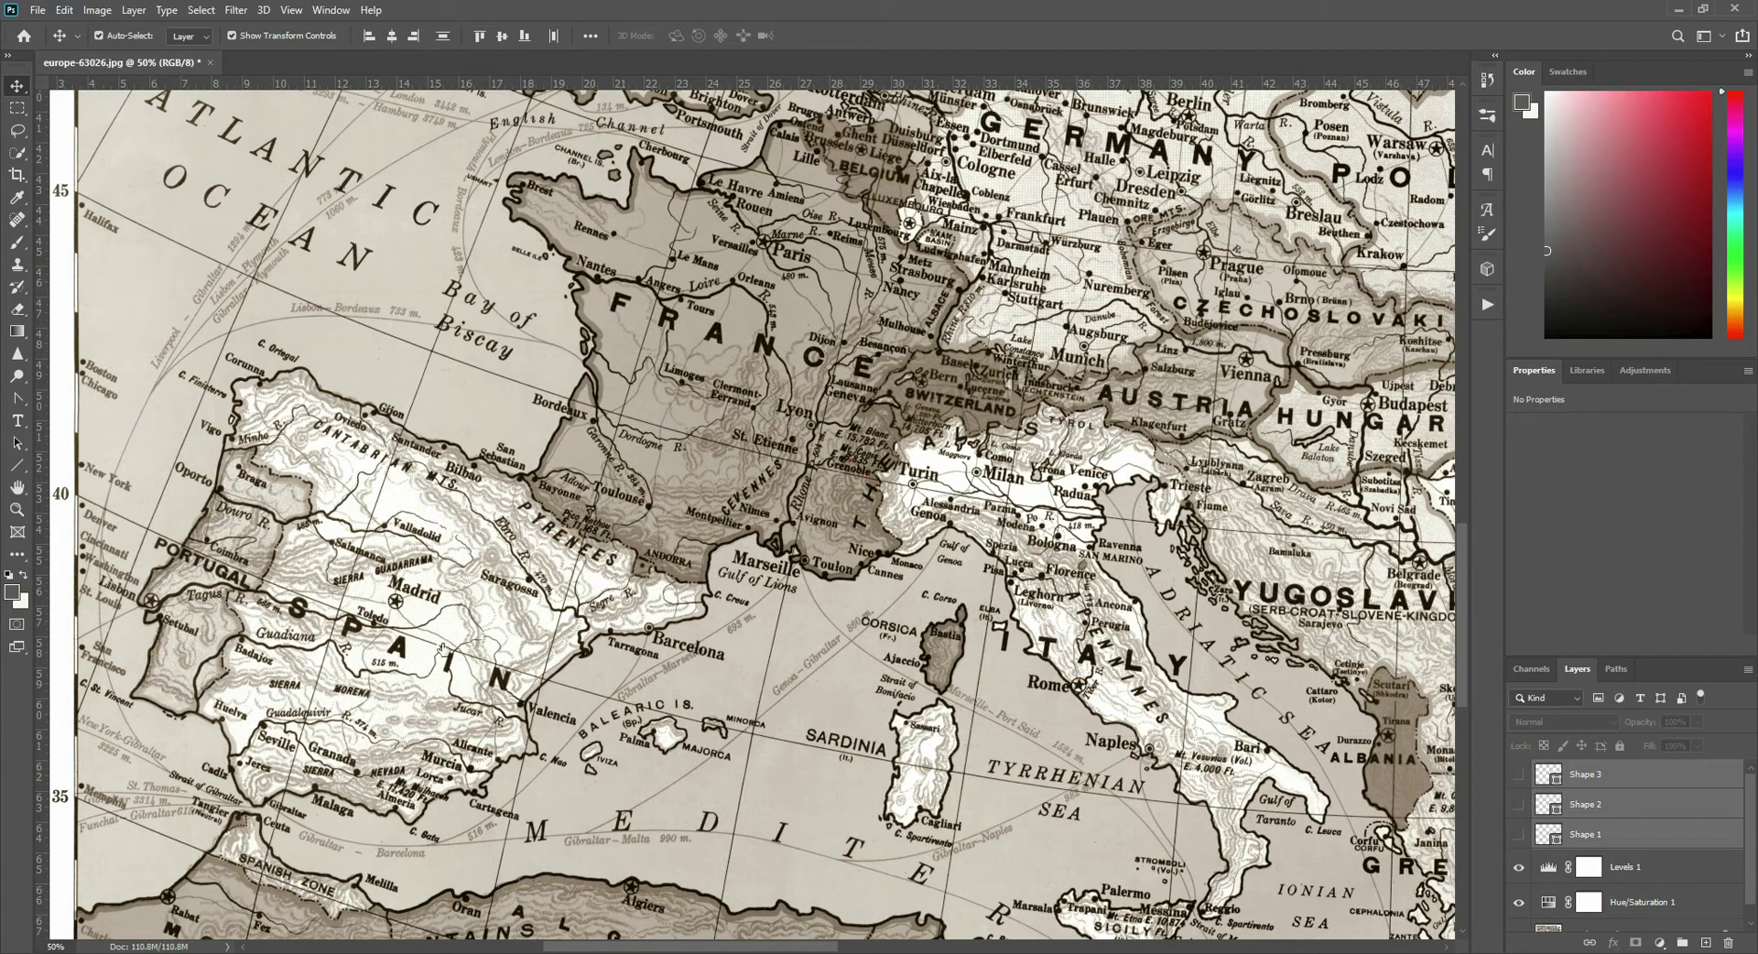
- Save the plain map as JPEG 'europe-map 2' and accept the JPEG options
{"action": "left_click", "coordinate": [38, 10]}
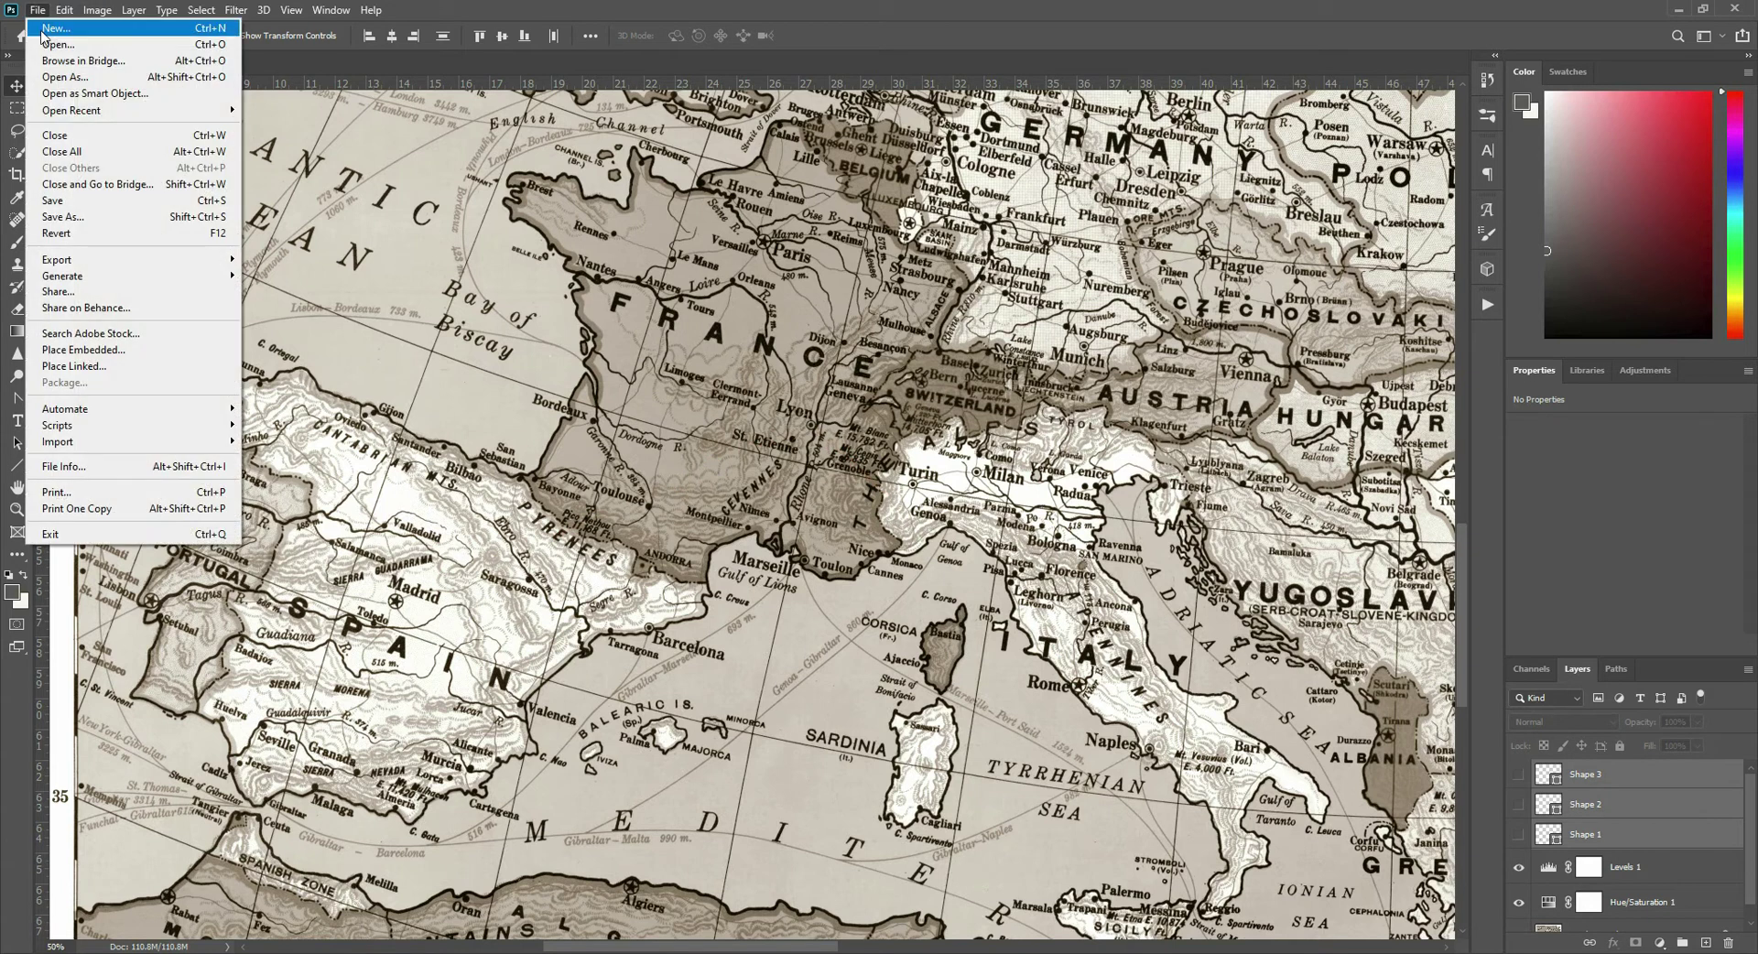
{"action": "left_click", "coordinate": [68, 212]}
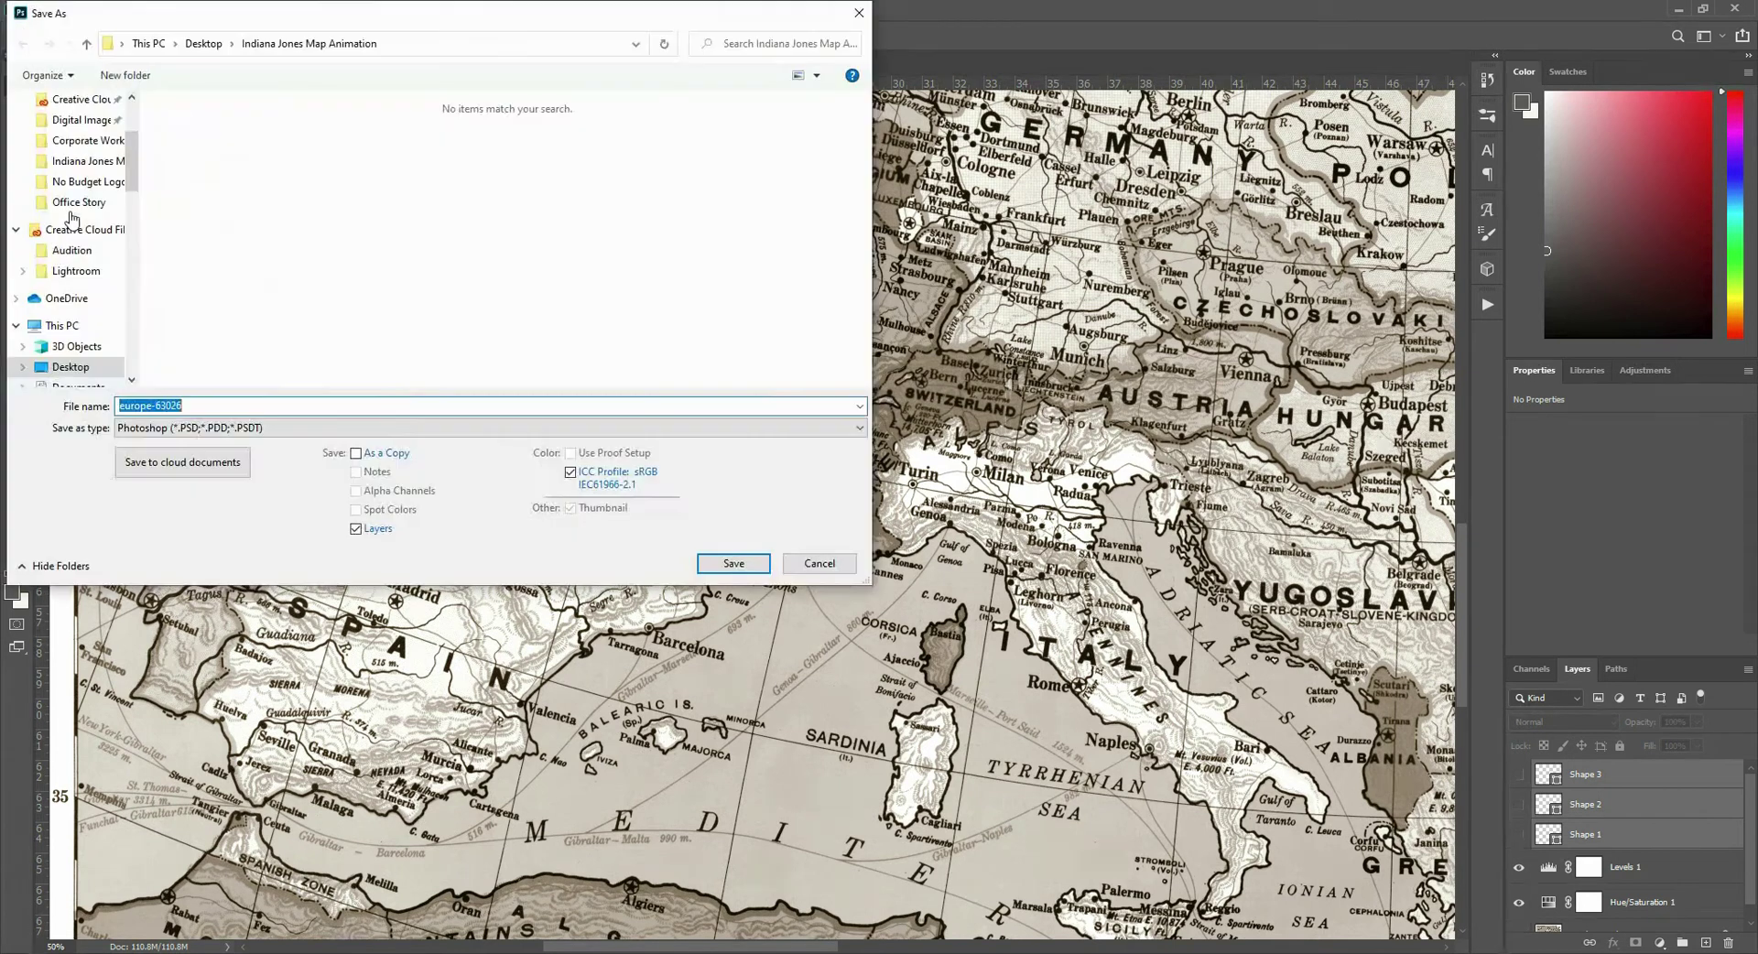
{"action": "left_click", "coordinate": [210, 428]}
{"action": "left_click", "coordinate": [183, 535]}
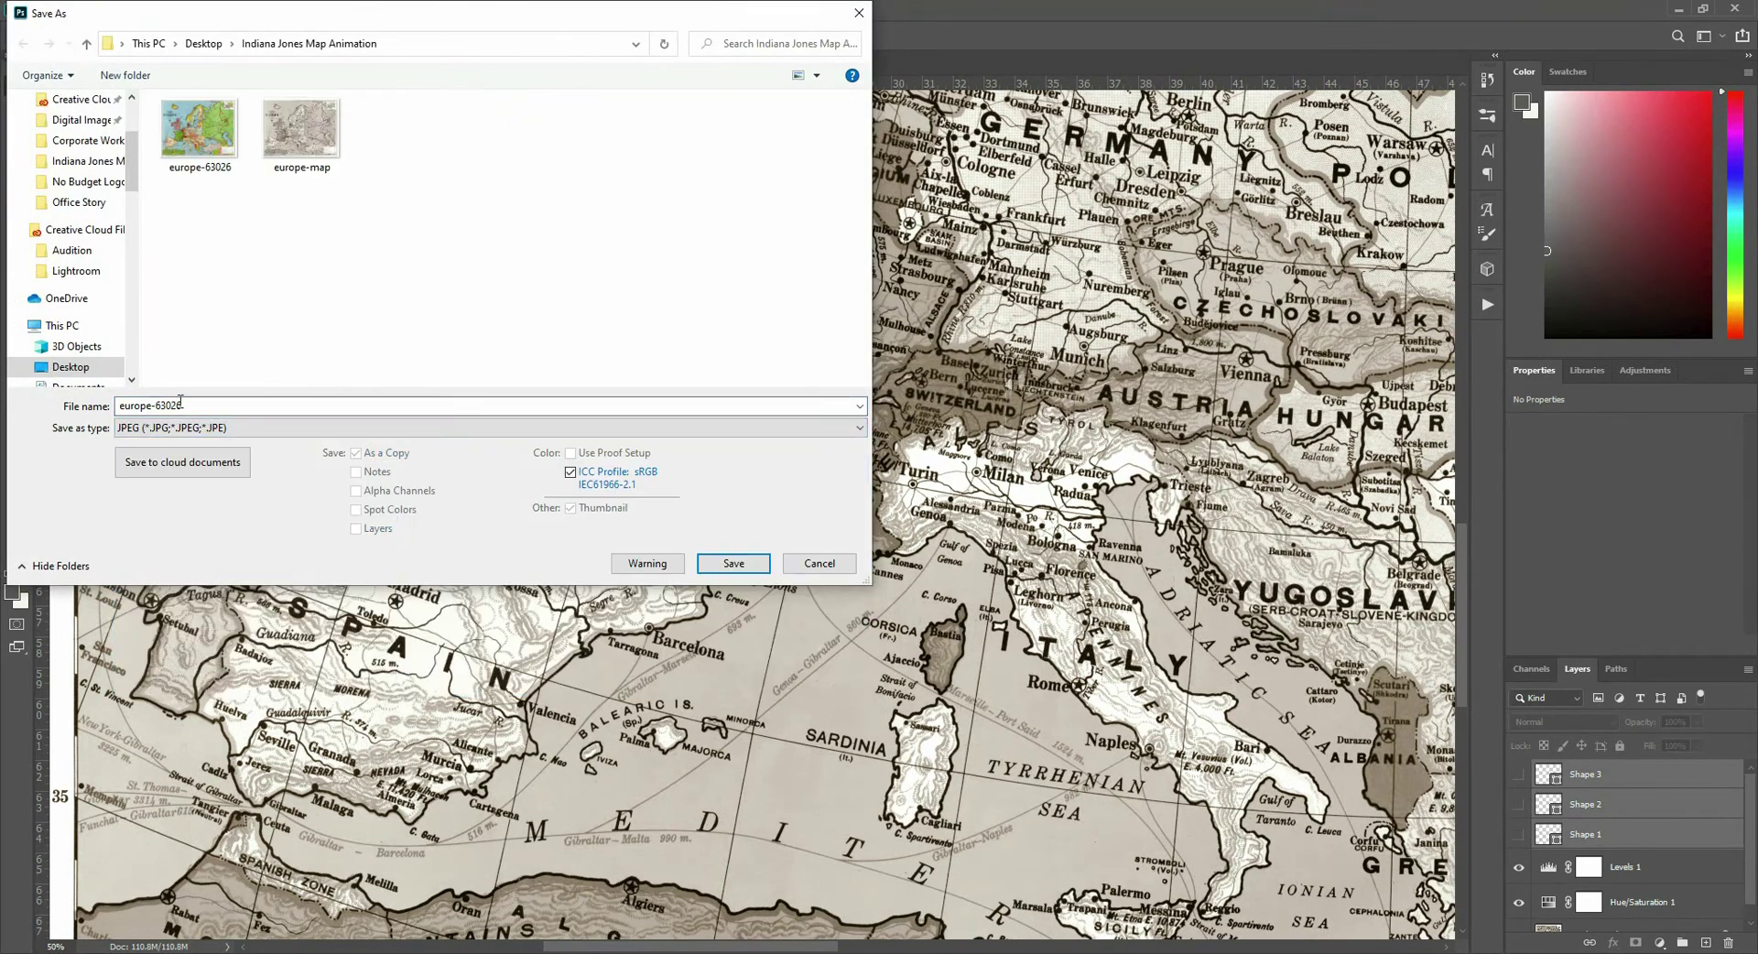
{"action": "left_click", "coordinate": [302, 129]}
{"action": "left_click", "coordinate": [210, 406]}
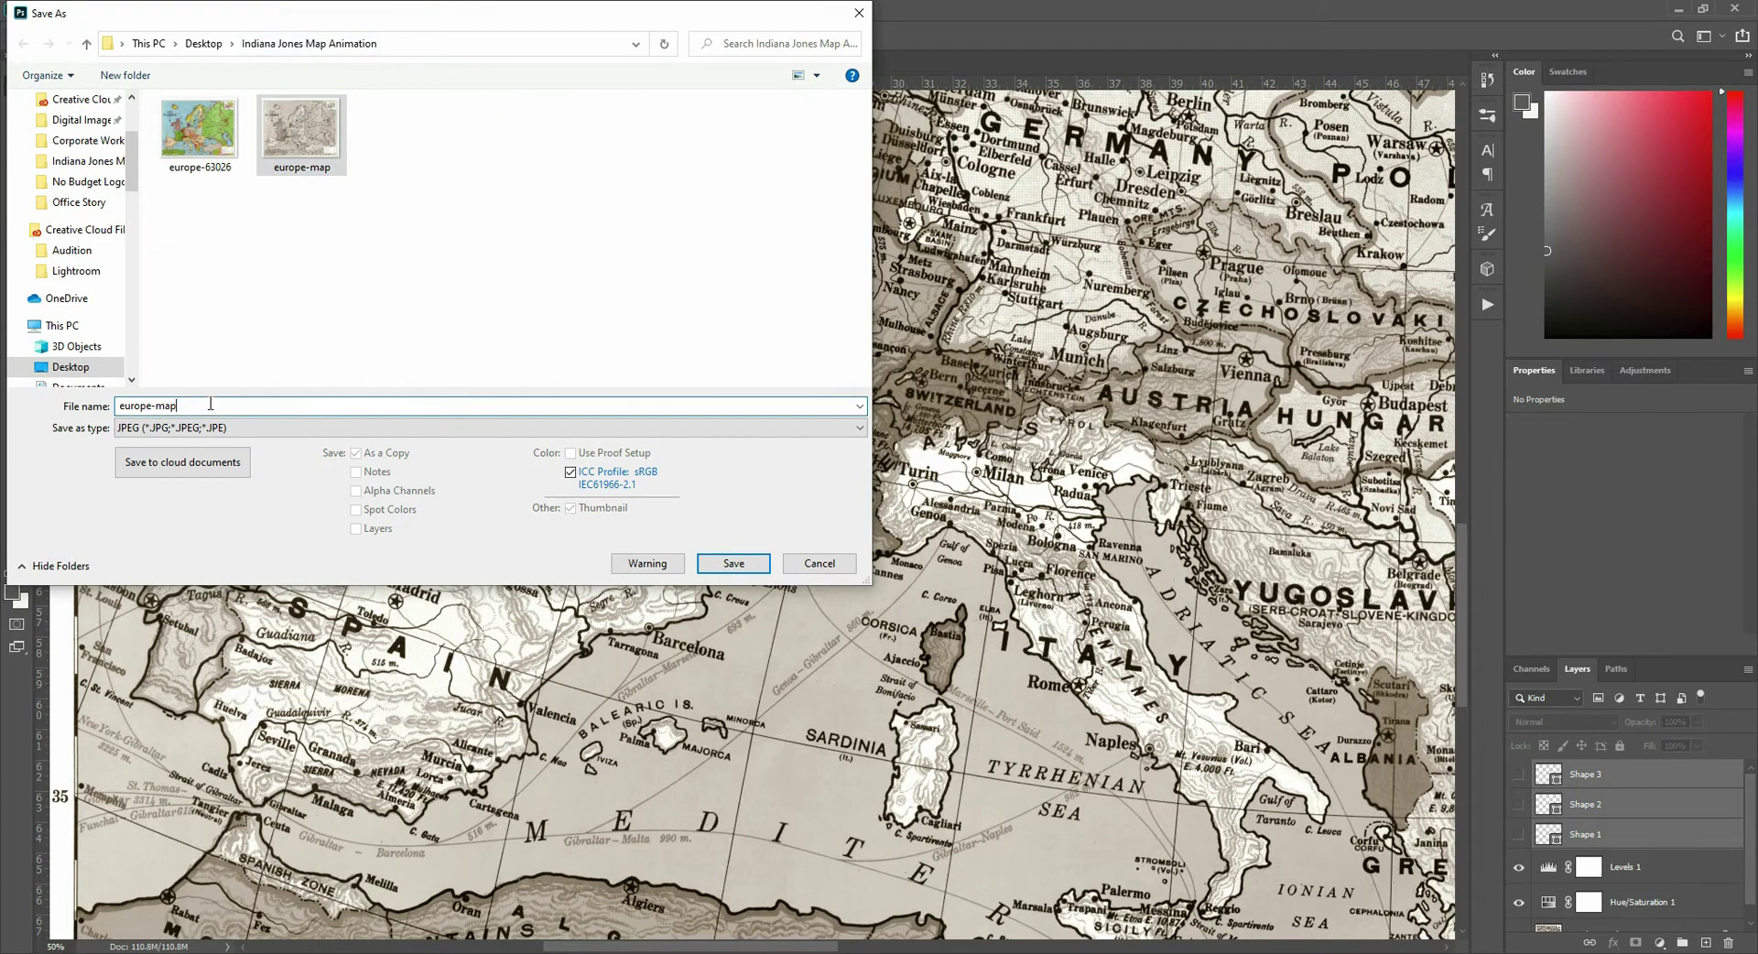
{"action": "left_click", "coordinate": [733, 563]}
{"action": "left_click", "coordinate": [922, 245]}
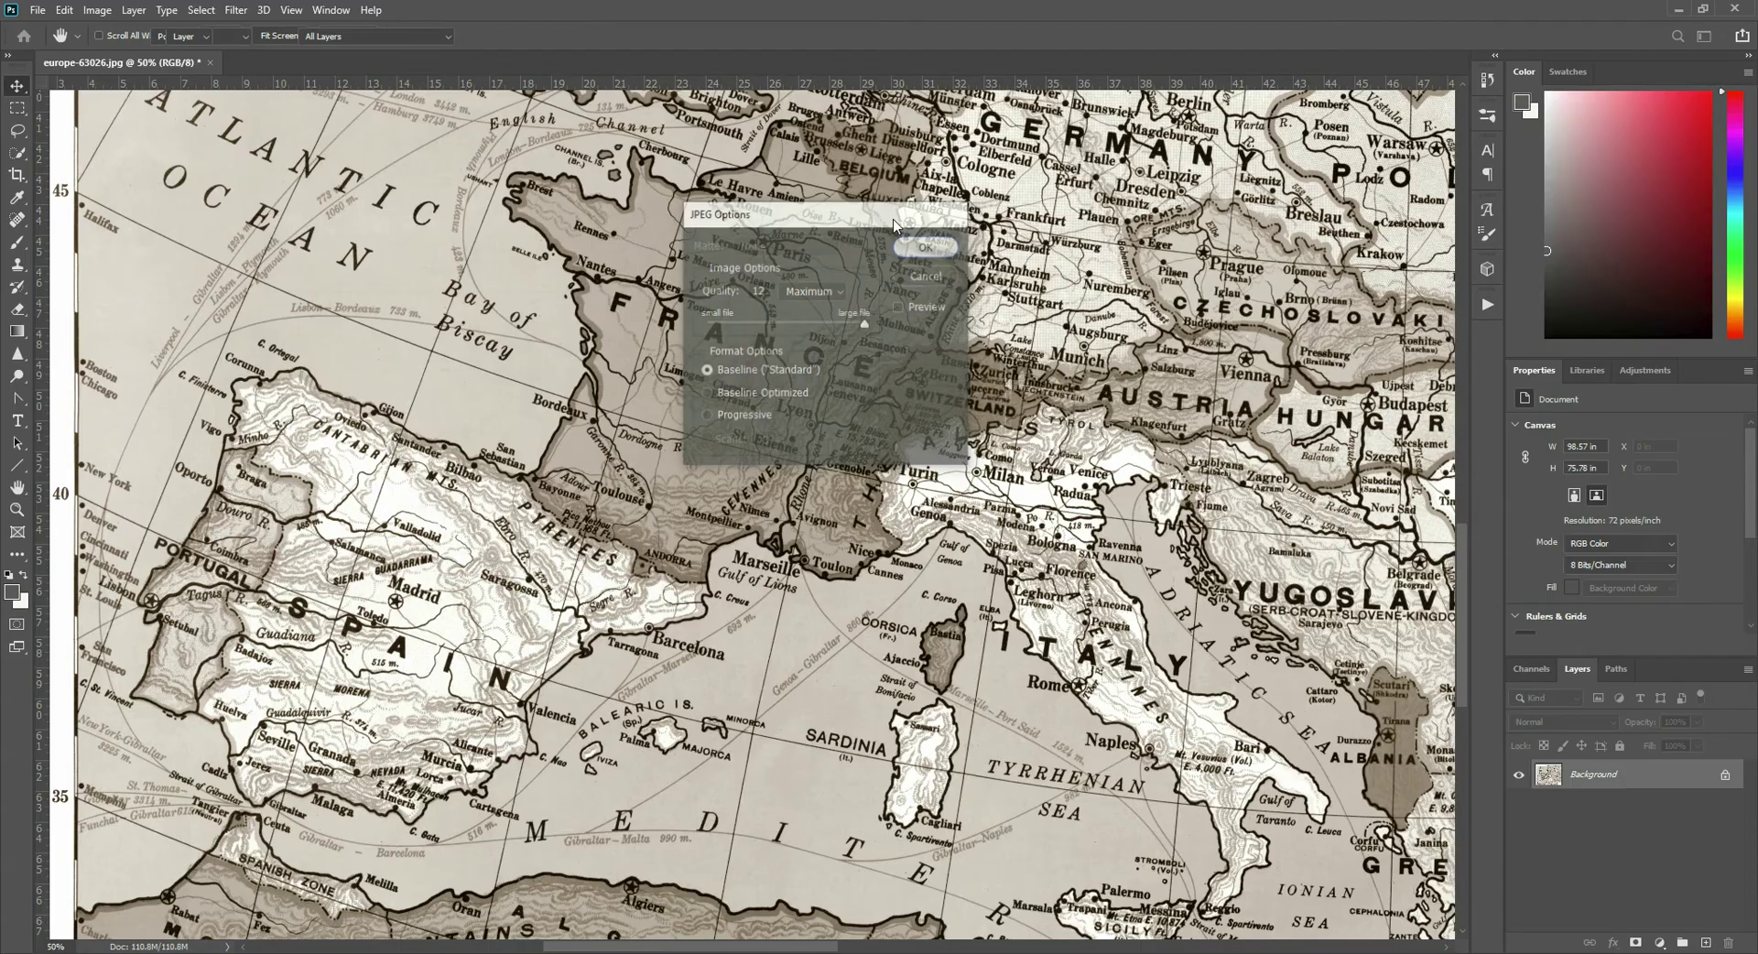
- Import europe-map 2.jpg from the Indiana Jones Map Animation folder and select it in the bin
{"action": "key", "text": "alt+Tab"}
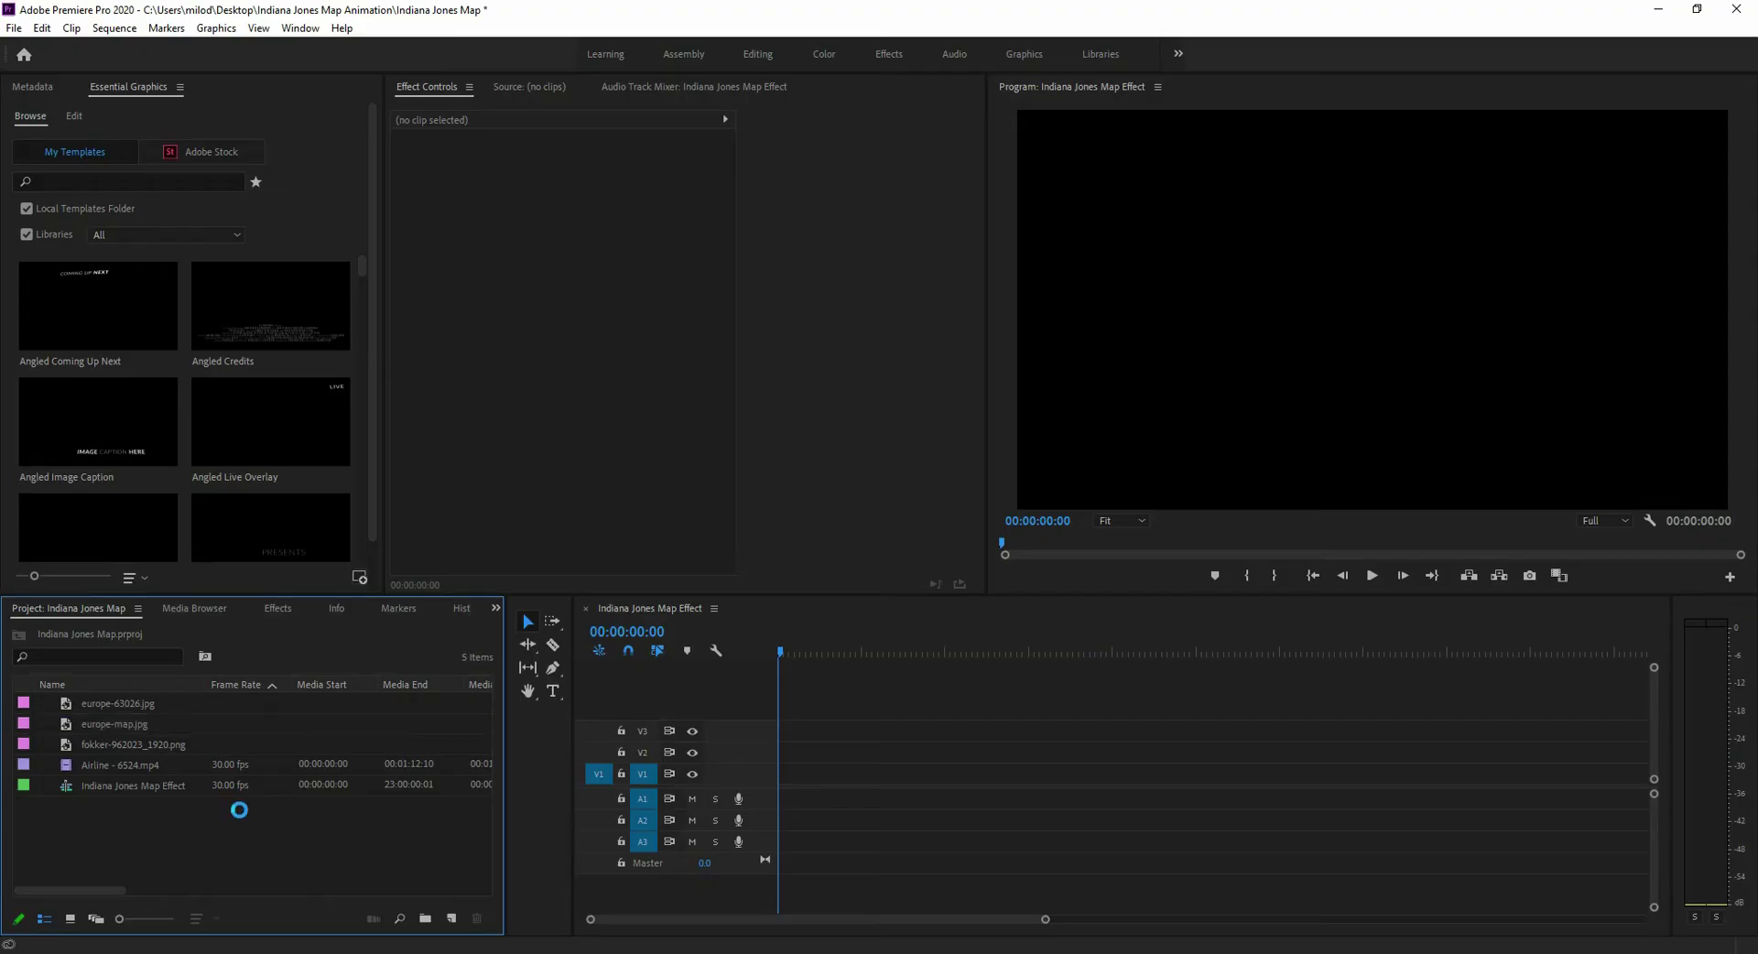
{"action": "key", "text": "ctrl+i"}
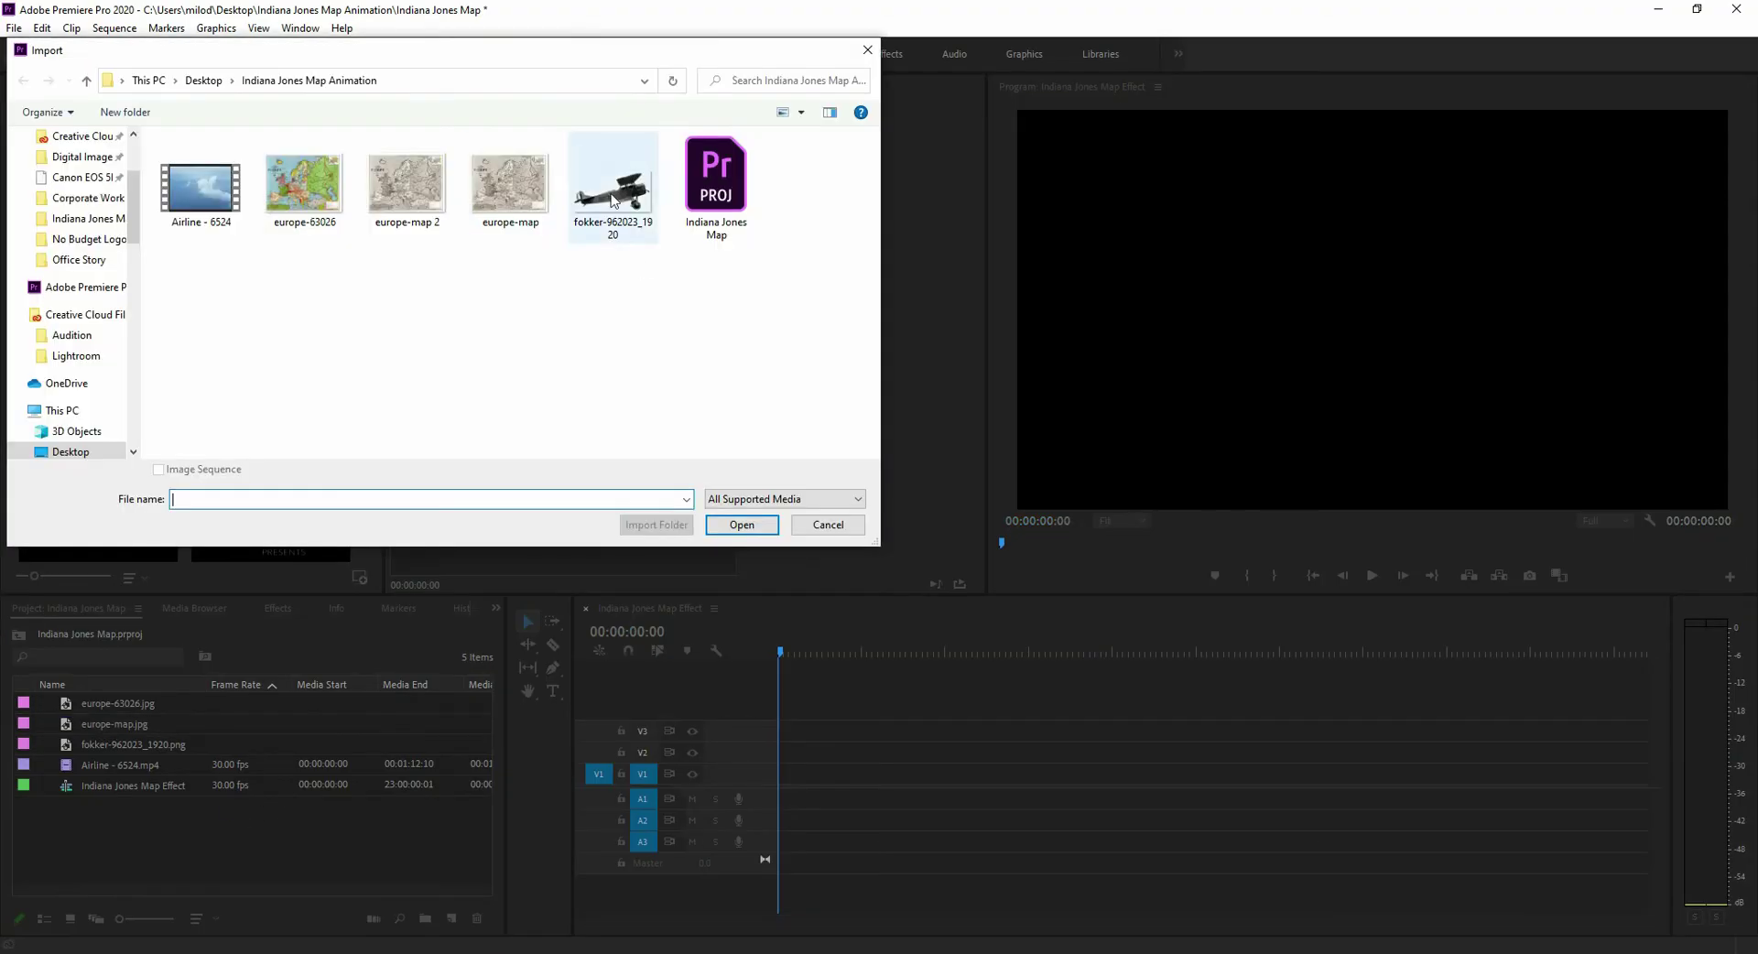
{"action": "left_click", "coordinate": [389, 195]}
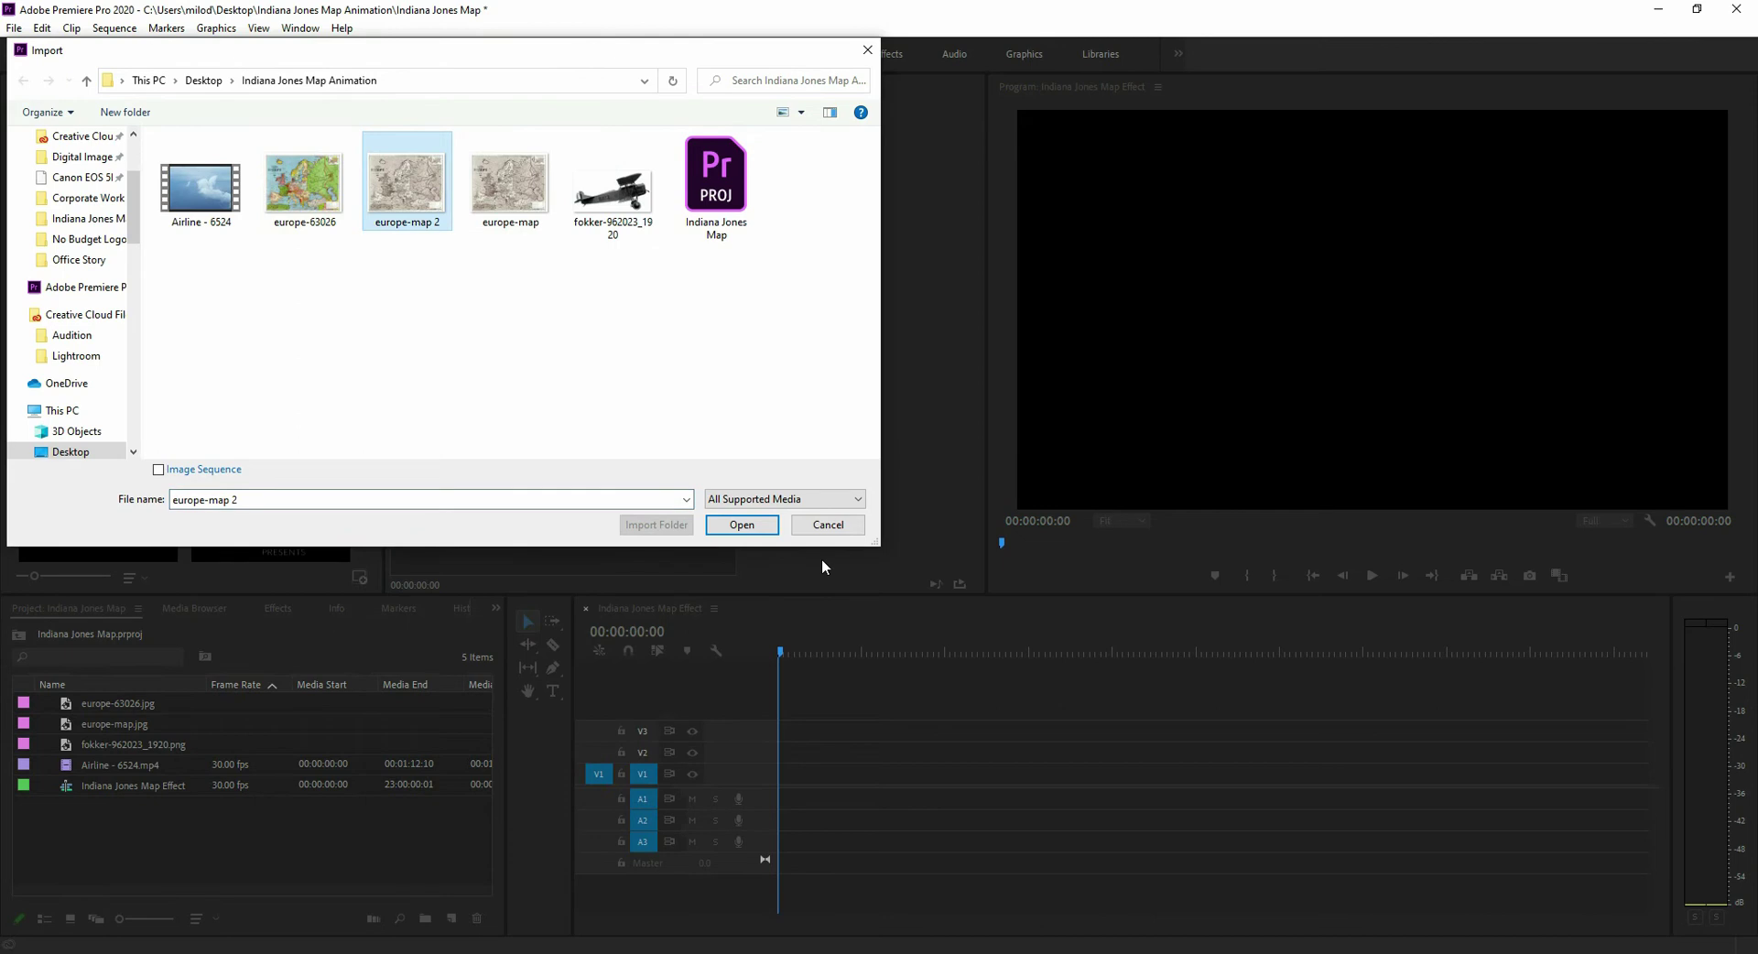
{"action": "left_click", "coordinate": [741, 524]}
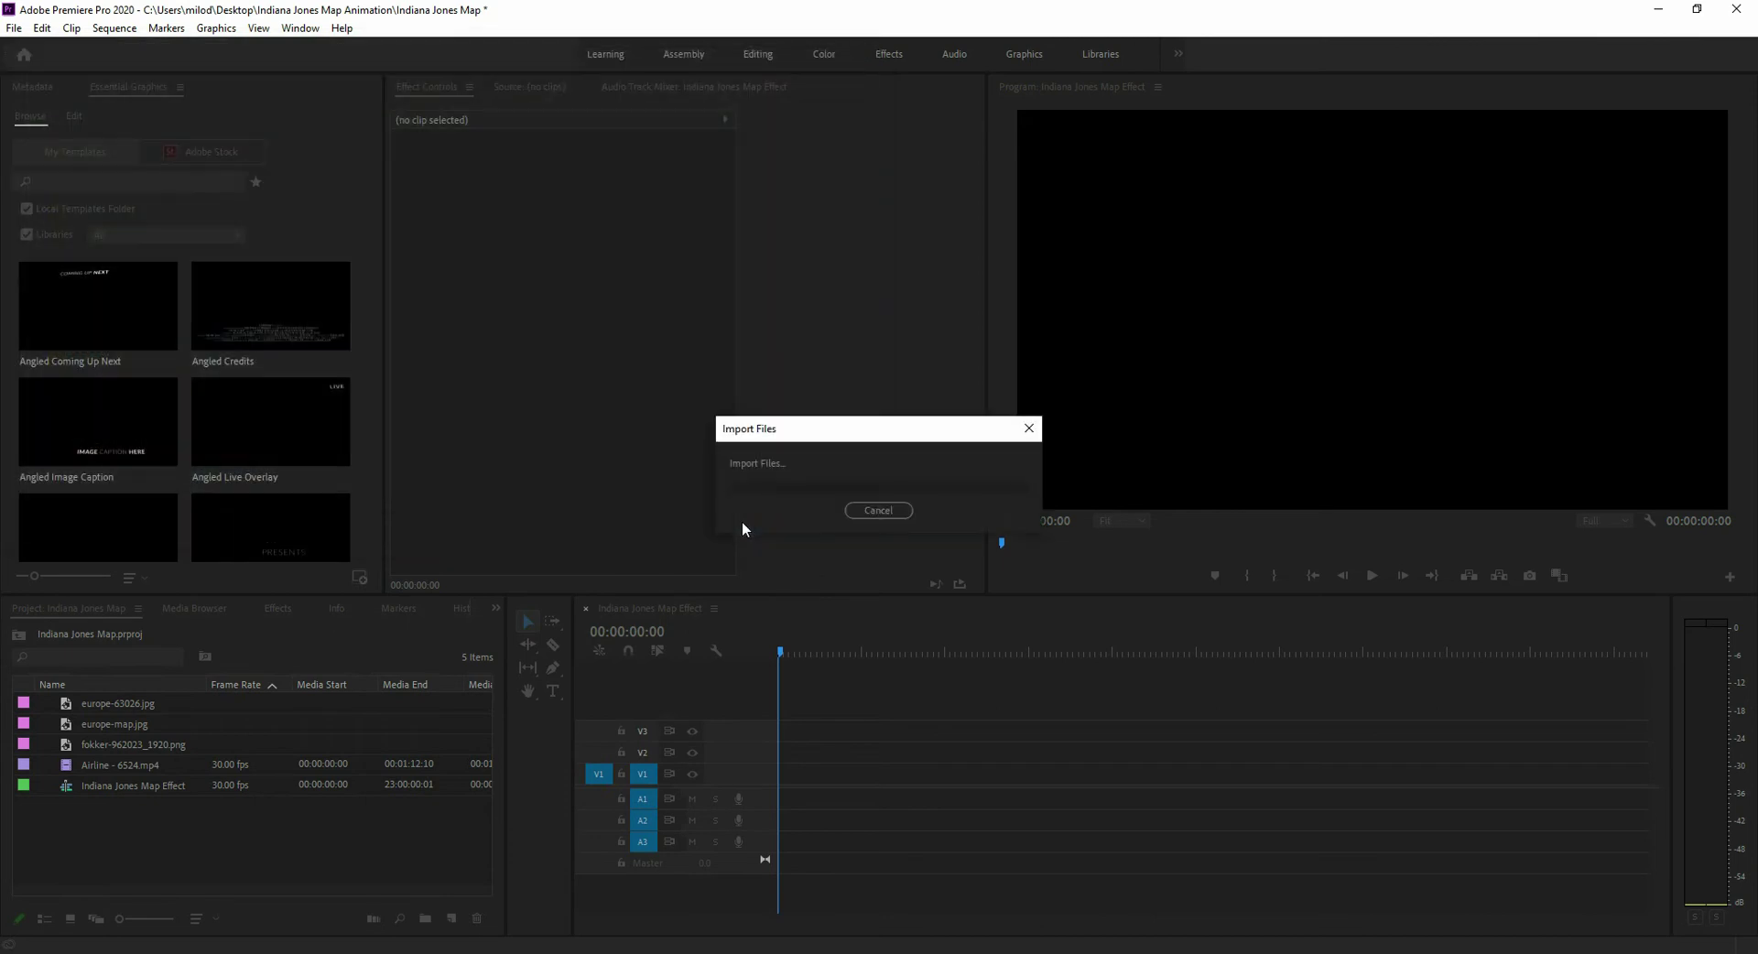
{"action": "left_click", "coordinate": [175, 820]}
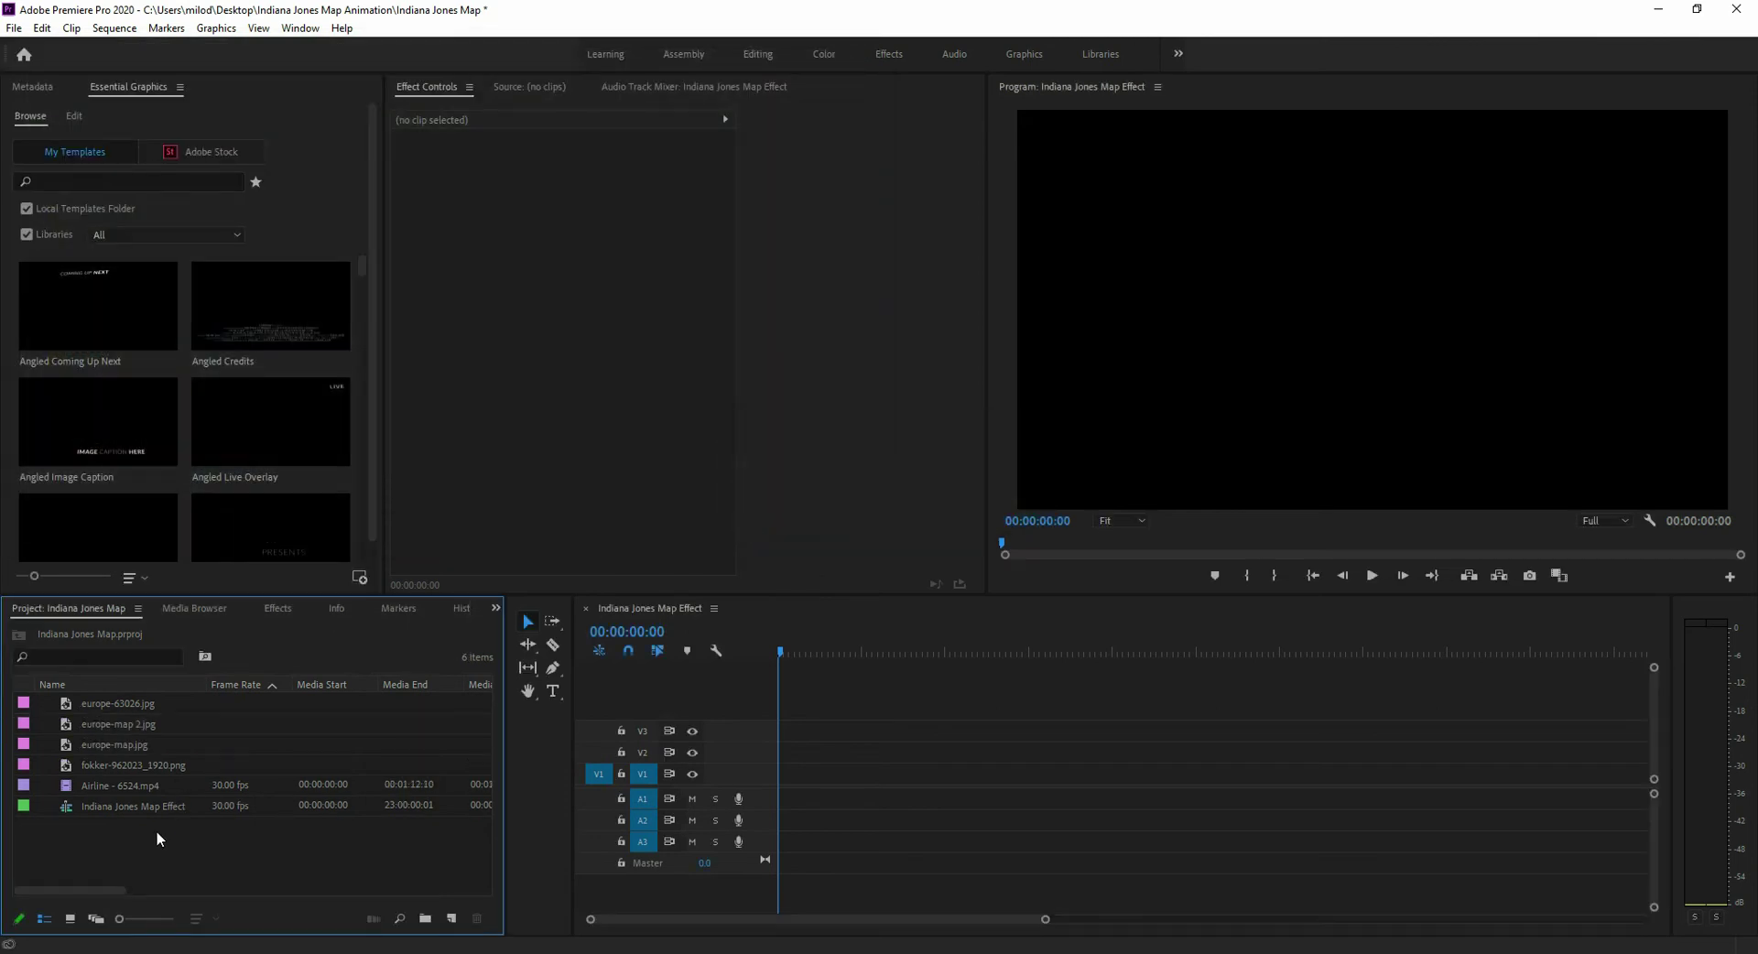
{"action": "left_click", "coordinate": [95, 727]}
- Place europe-map.jpg on V1 at Scale 329 and Position 1935, -268 to frame the route
{"action": "left_click", "coordinate": [70, 743]}
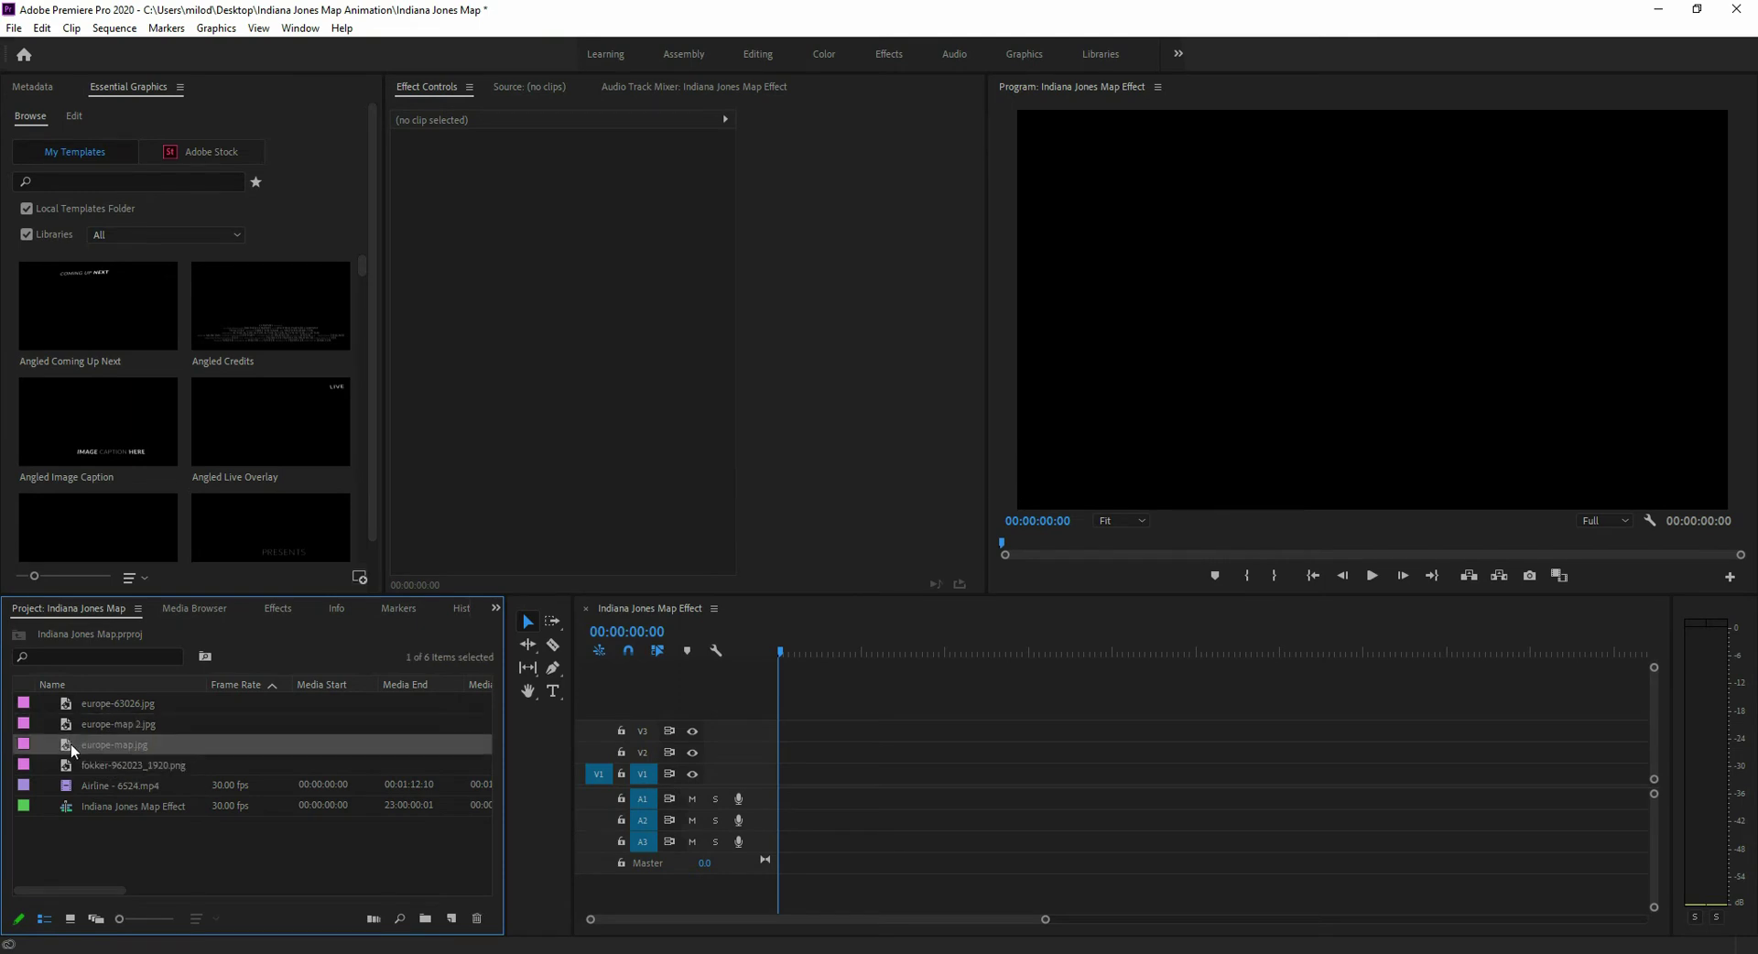
{"action": "left_click_drag", "start_coordinate": [69, 743], "coordinate": [934, 774]}
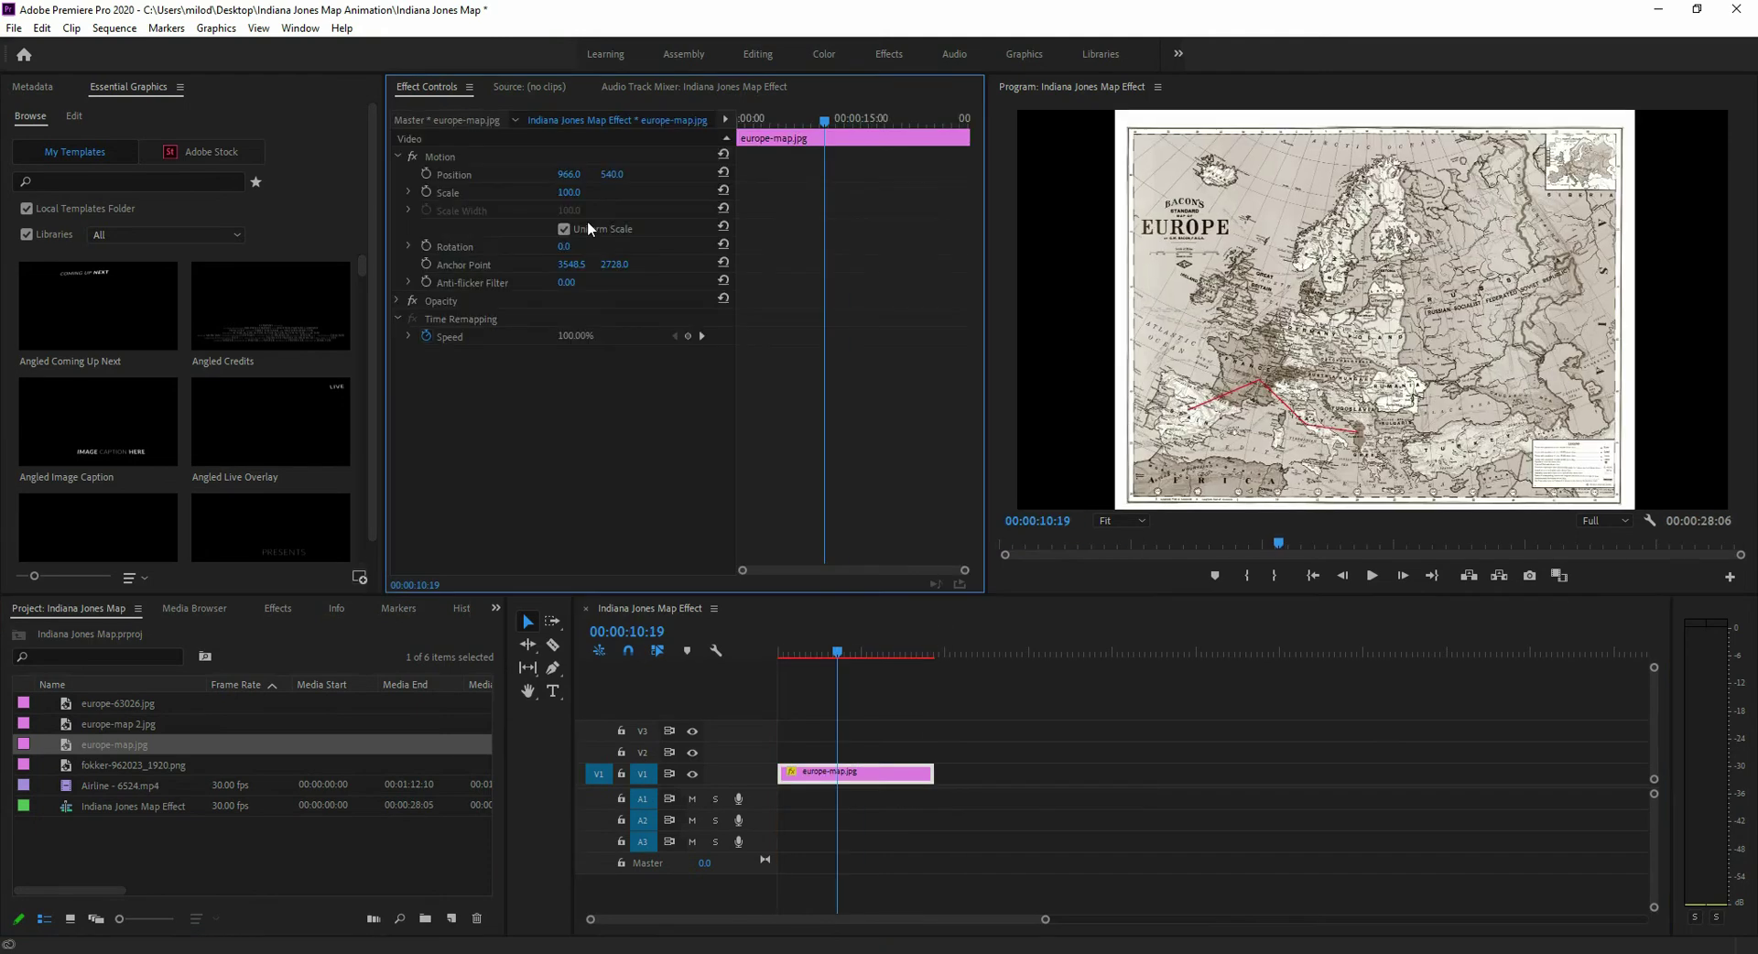
{"action": "left_click_drag", "start_coordinate": [569, 194], "coordinate": [988, 174]}
{"action": "left_click_drag", "start_coordinate": [276, 206], "coordinate": [214, 206]}
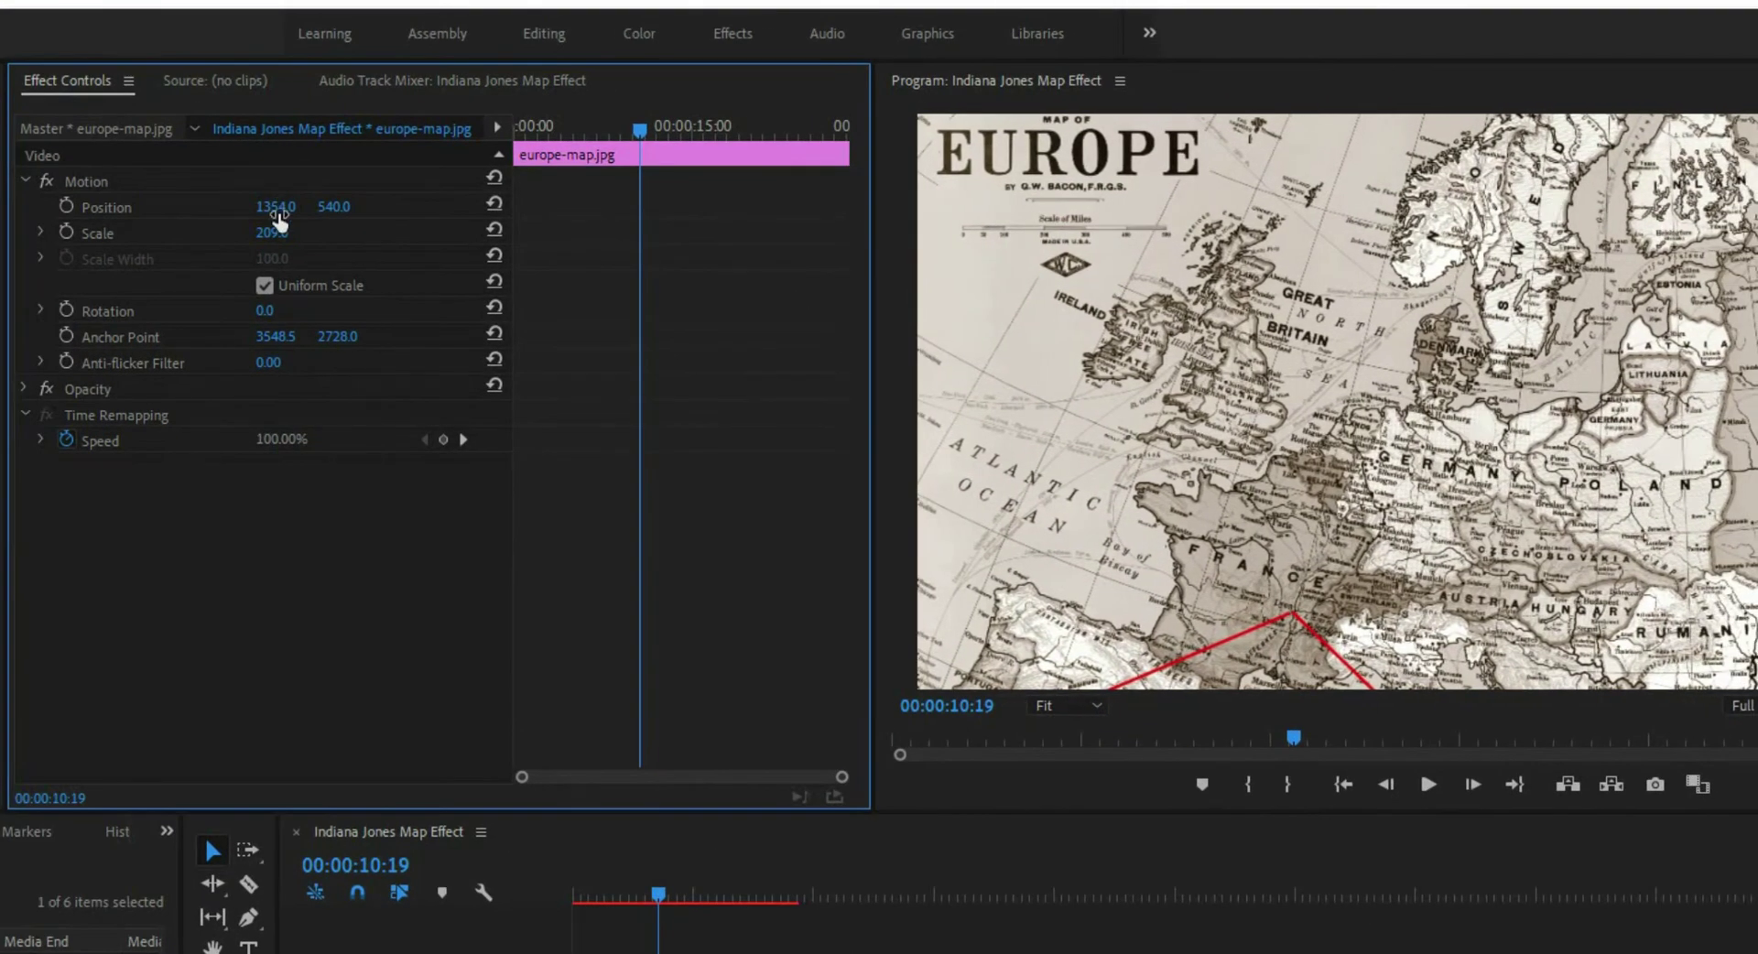
{"action": "left_click_drag", "start_coordinate": [280, 220], "coordinate": [455, 220]}
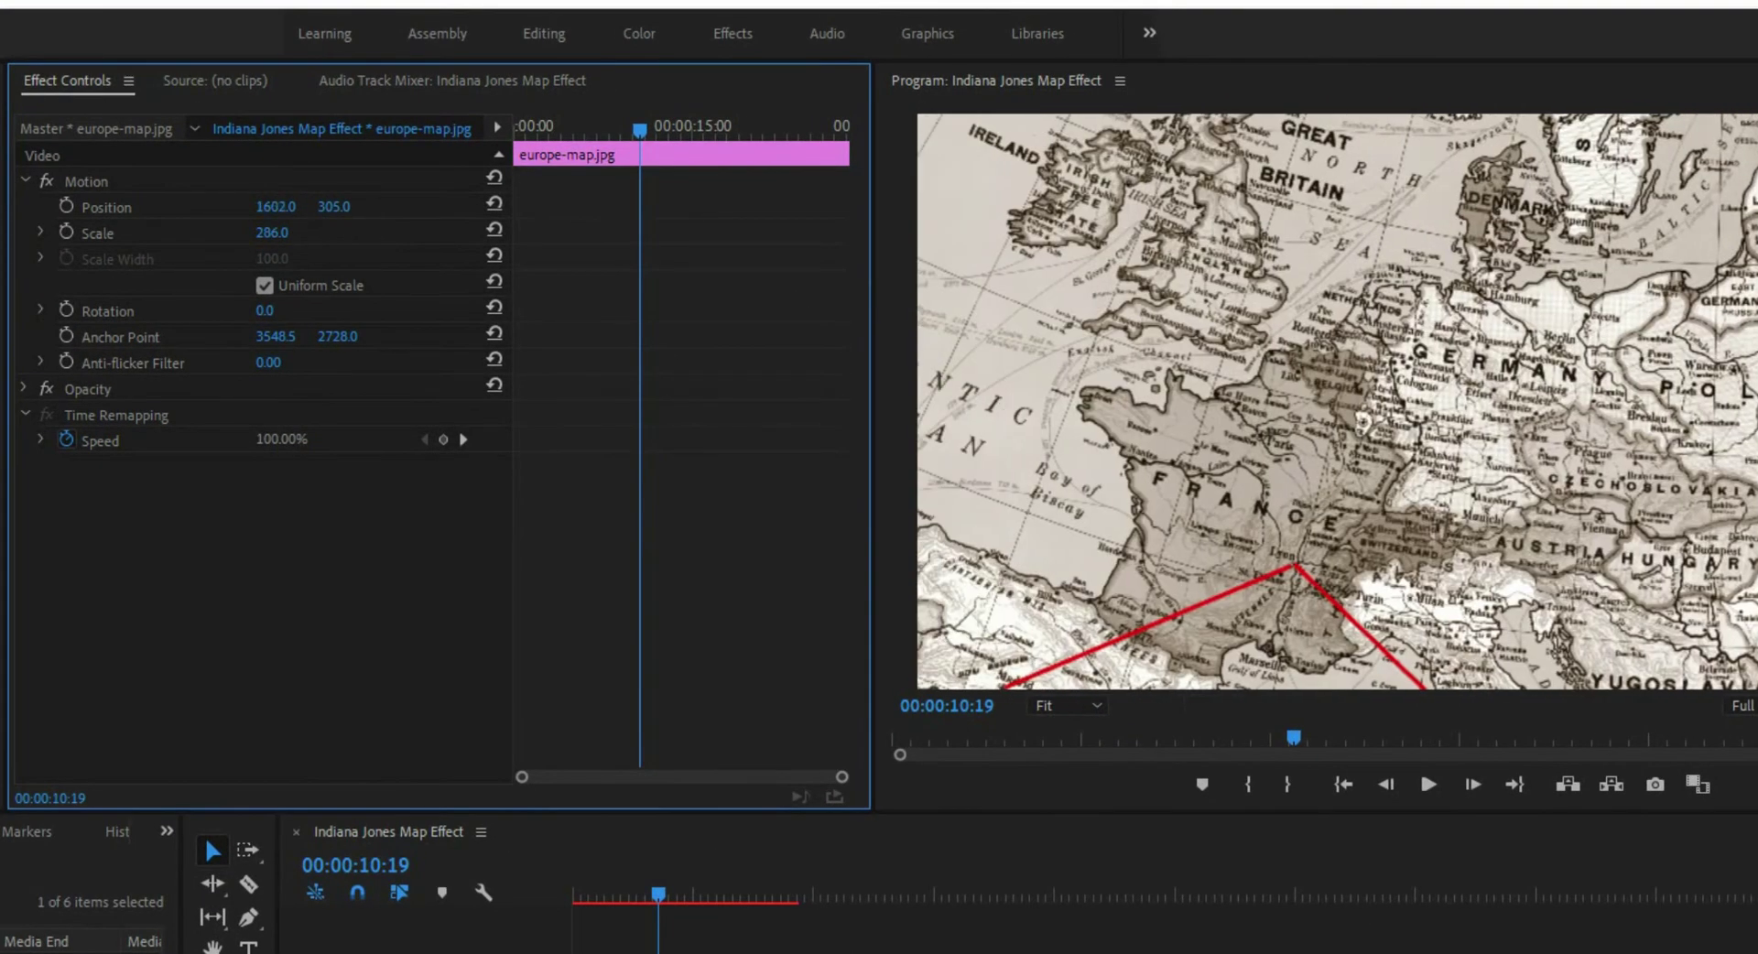
{"action": "left_click_drag", "start_coordinate": [1295, 565], "coordinate": [1421, 389]}
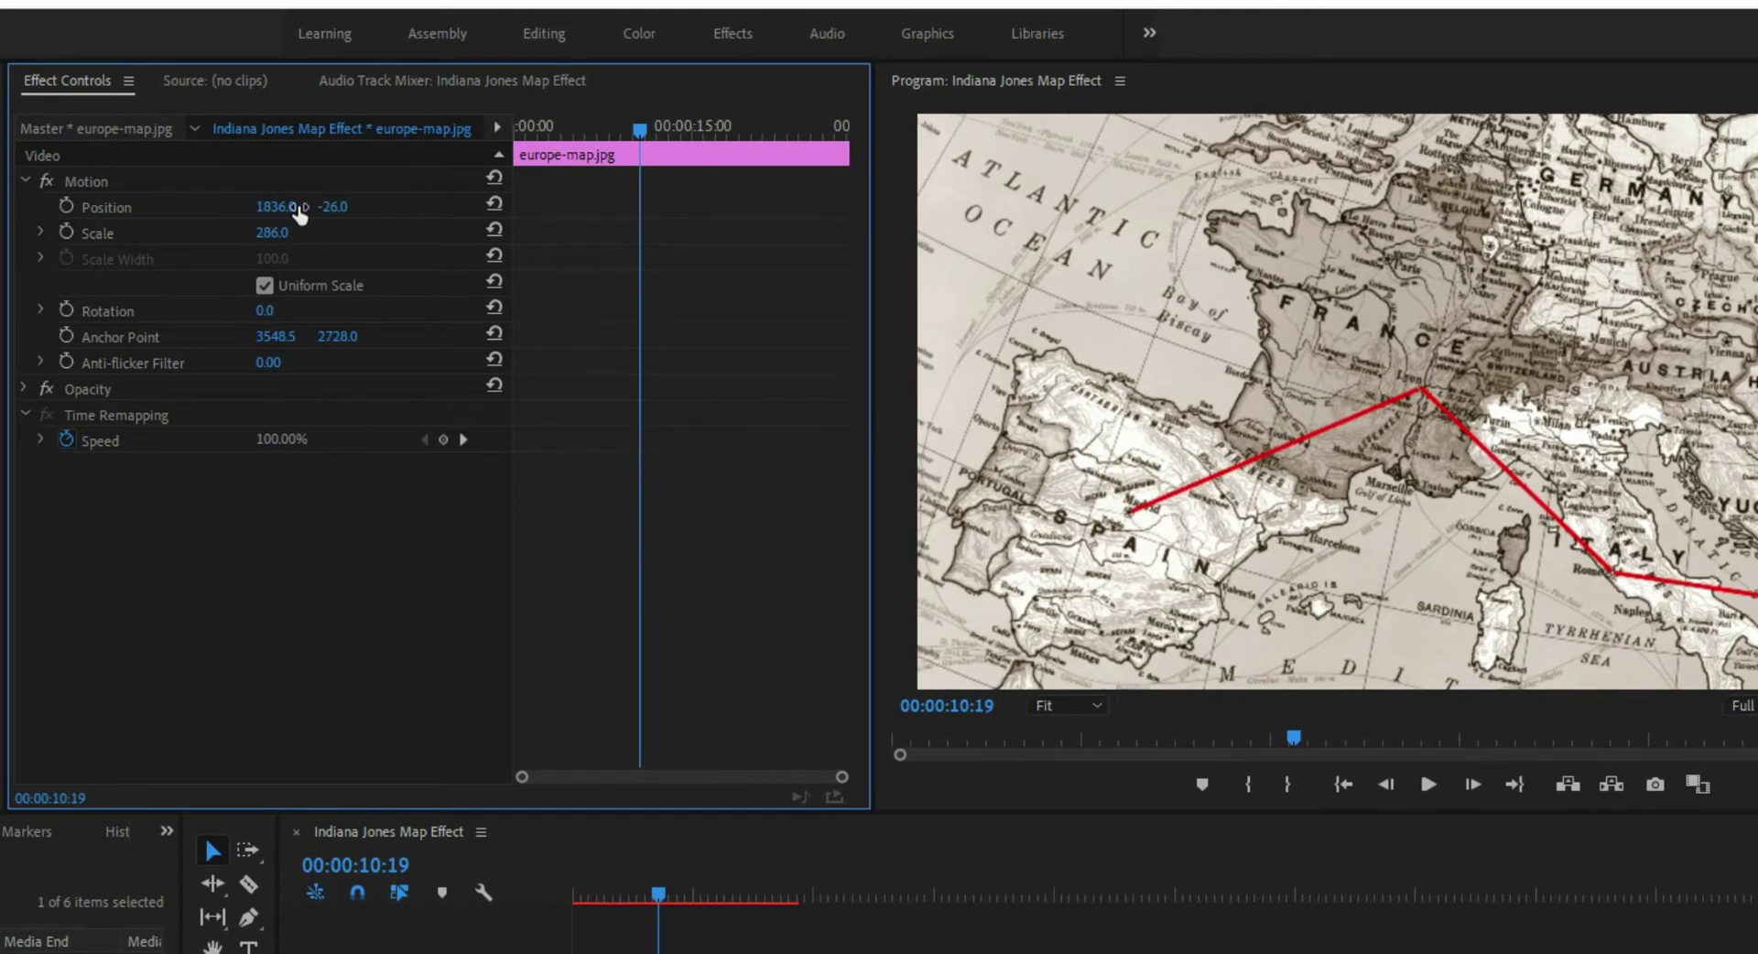
{"action": "mouse_move", "coordinate": [266, 232]}
{"action": "left_mouse_down"}
{"action": "mouse_move", "coordinate": [337, 229]}
{"action": "mouse_move", "coordinate": [335, 199]}
{"action": "mouse_move", "coordinate": [286, 209]}
{"action": "left_mouse_up"}
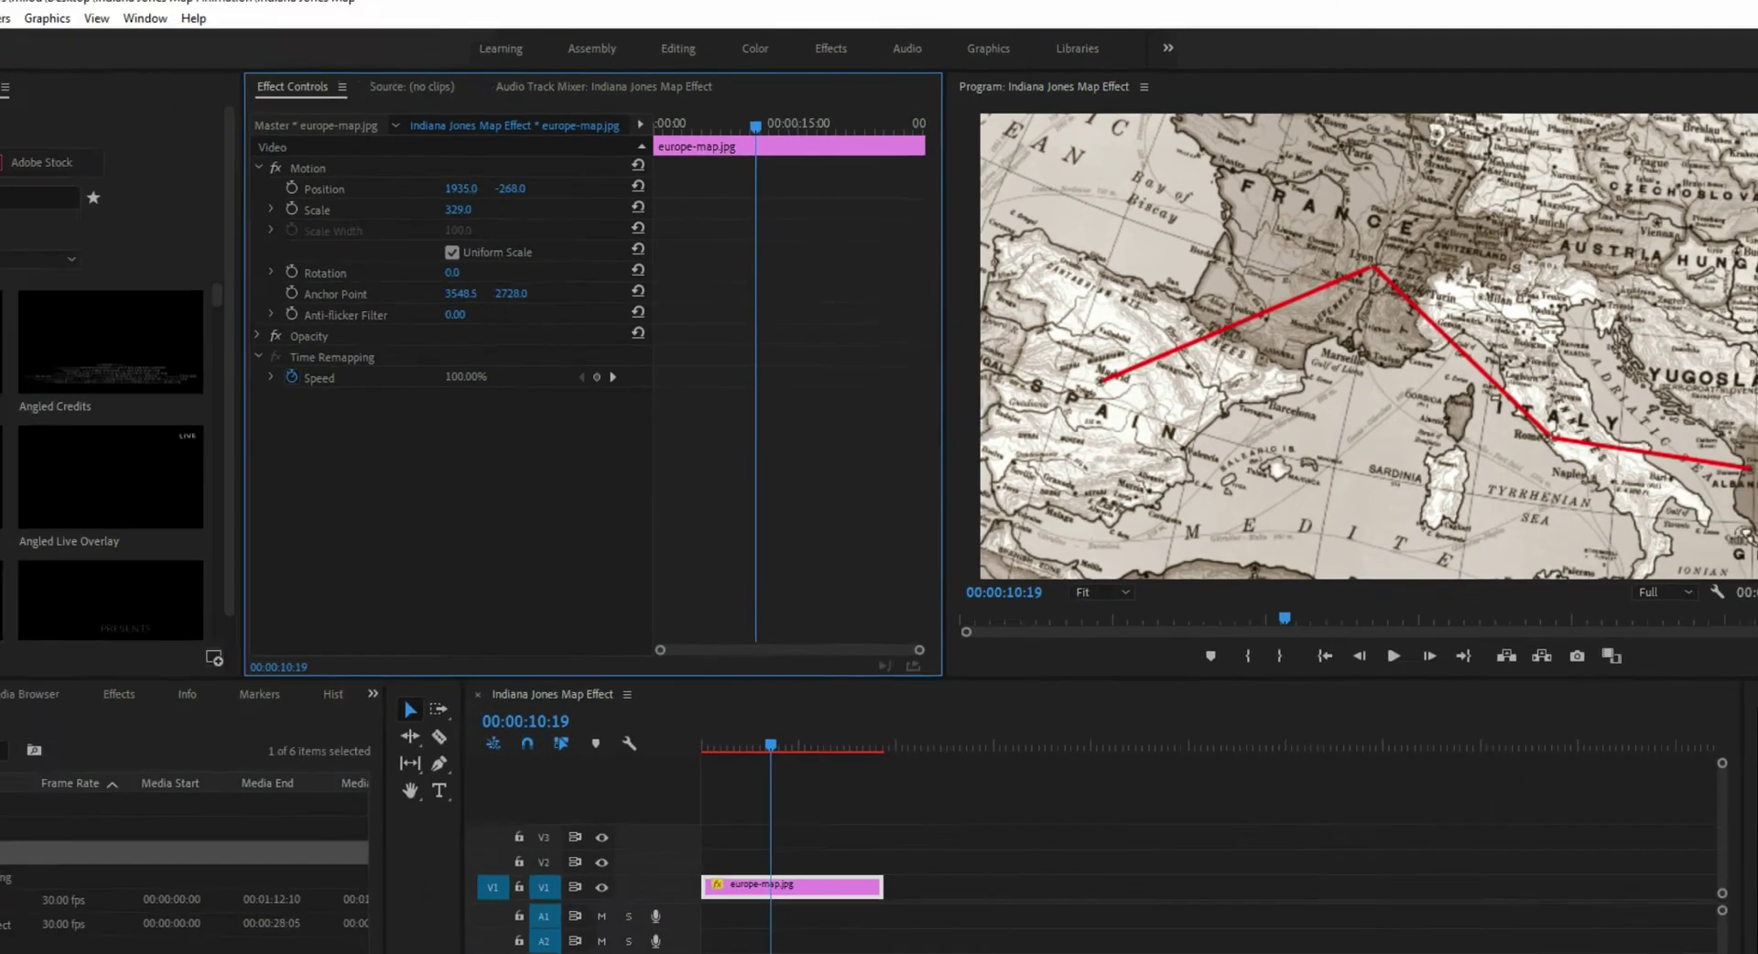
{"action": "left_click", "coordinate": [0, 827]}
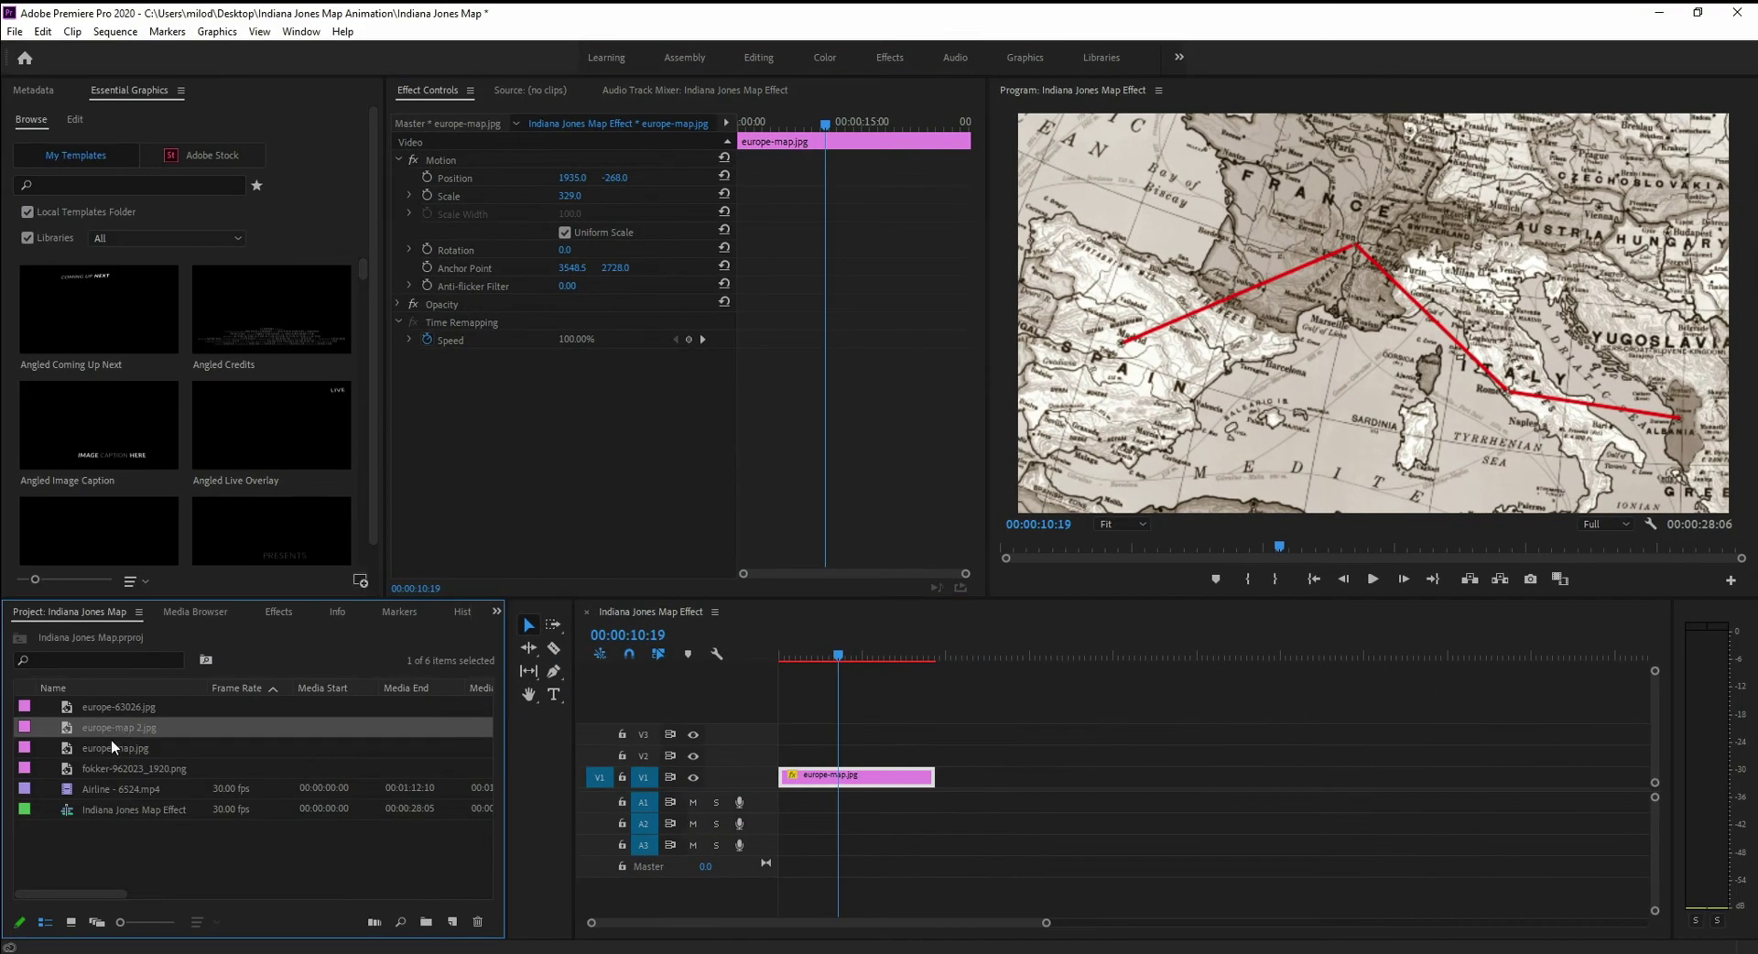
- Add europe-map 2.jpg to the timeline above the base map clip
{"action": "left_click", "coordinate": [111, 748]}
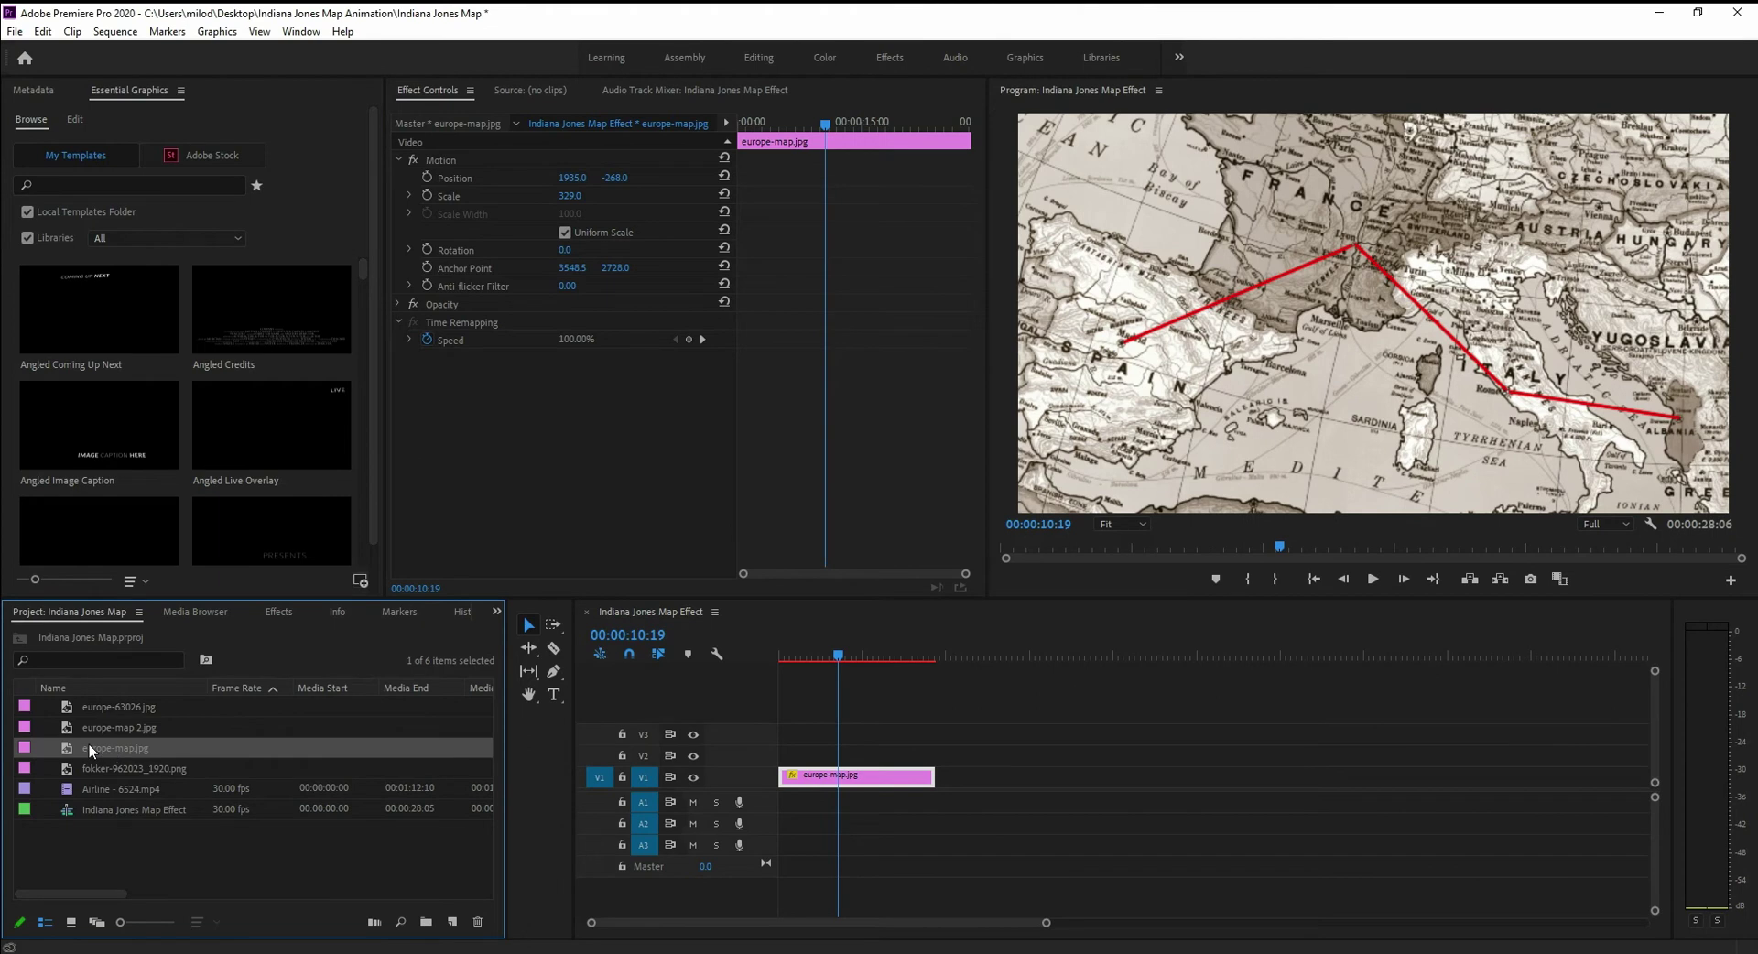
{"action": "left_click", "coordinate": [80, 726]}
{"action": "left_click_drag", "start_coordinate": [80, 725], "coordinate": [930, 756]}
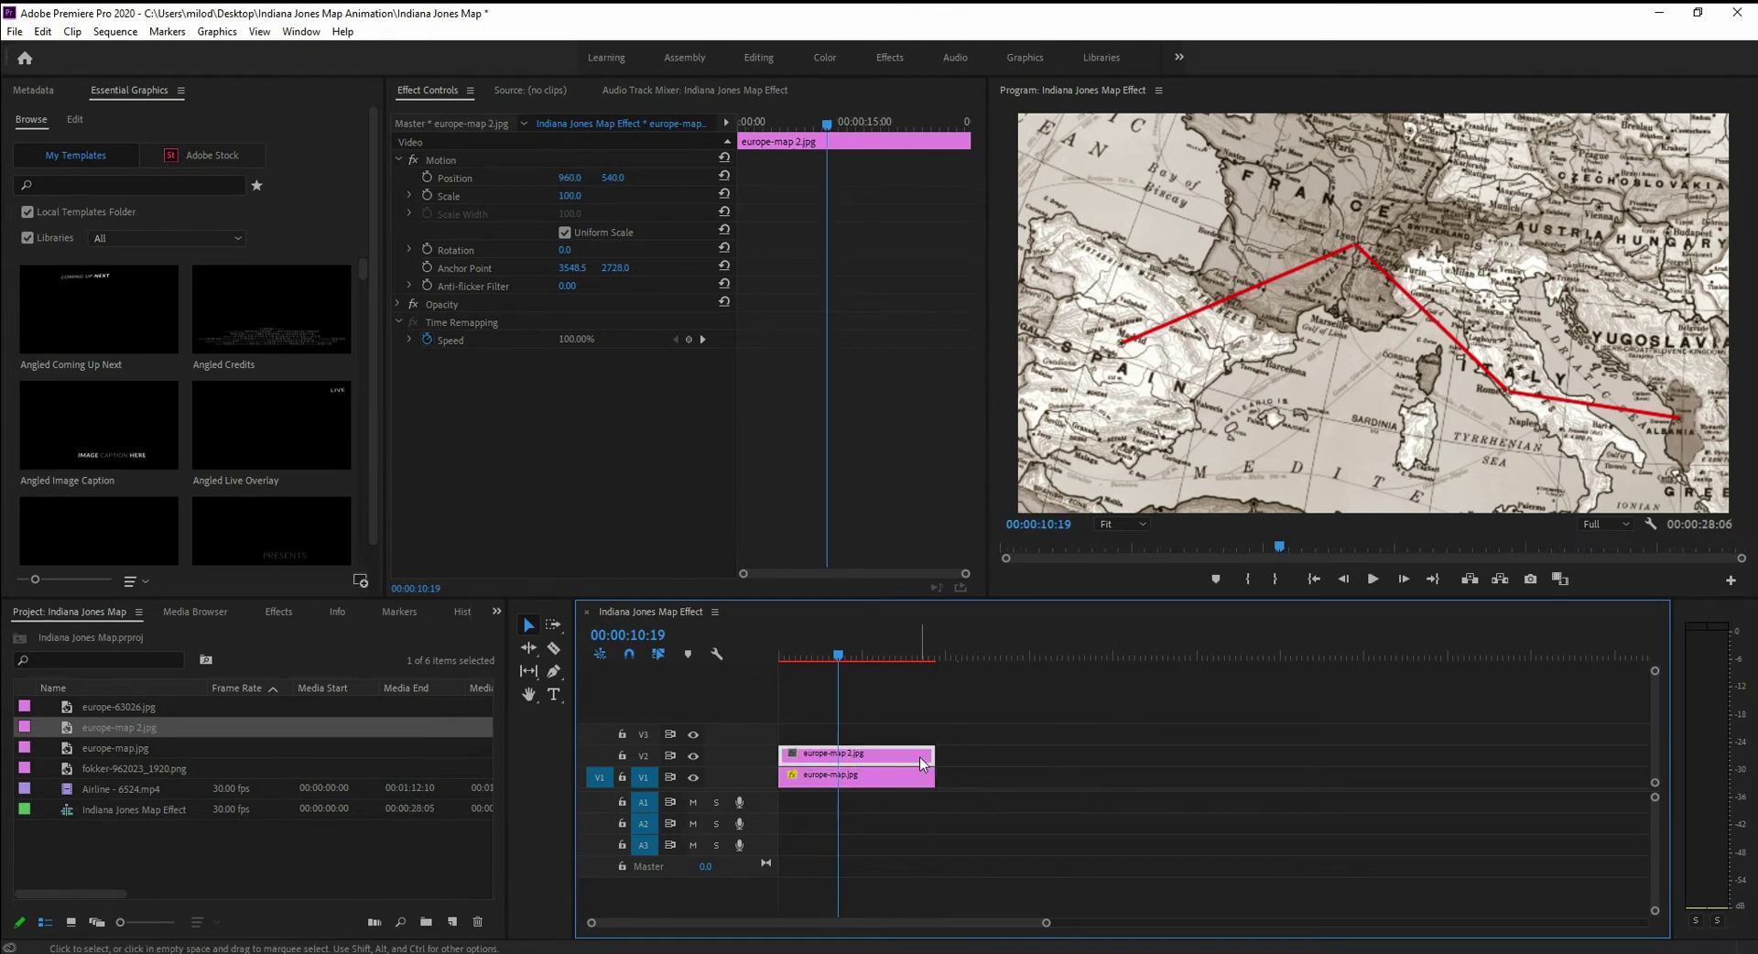
{"action": "left_click", "coordinate": [898, 775]}
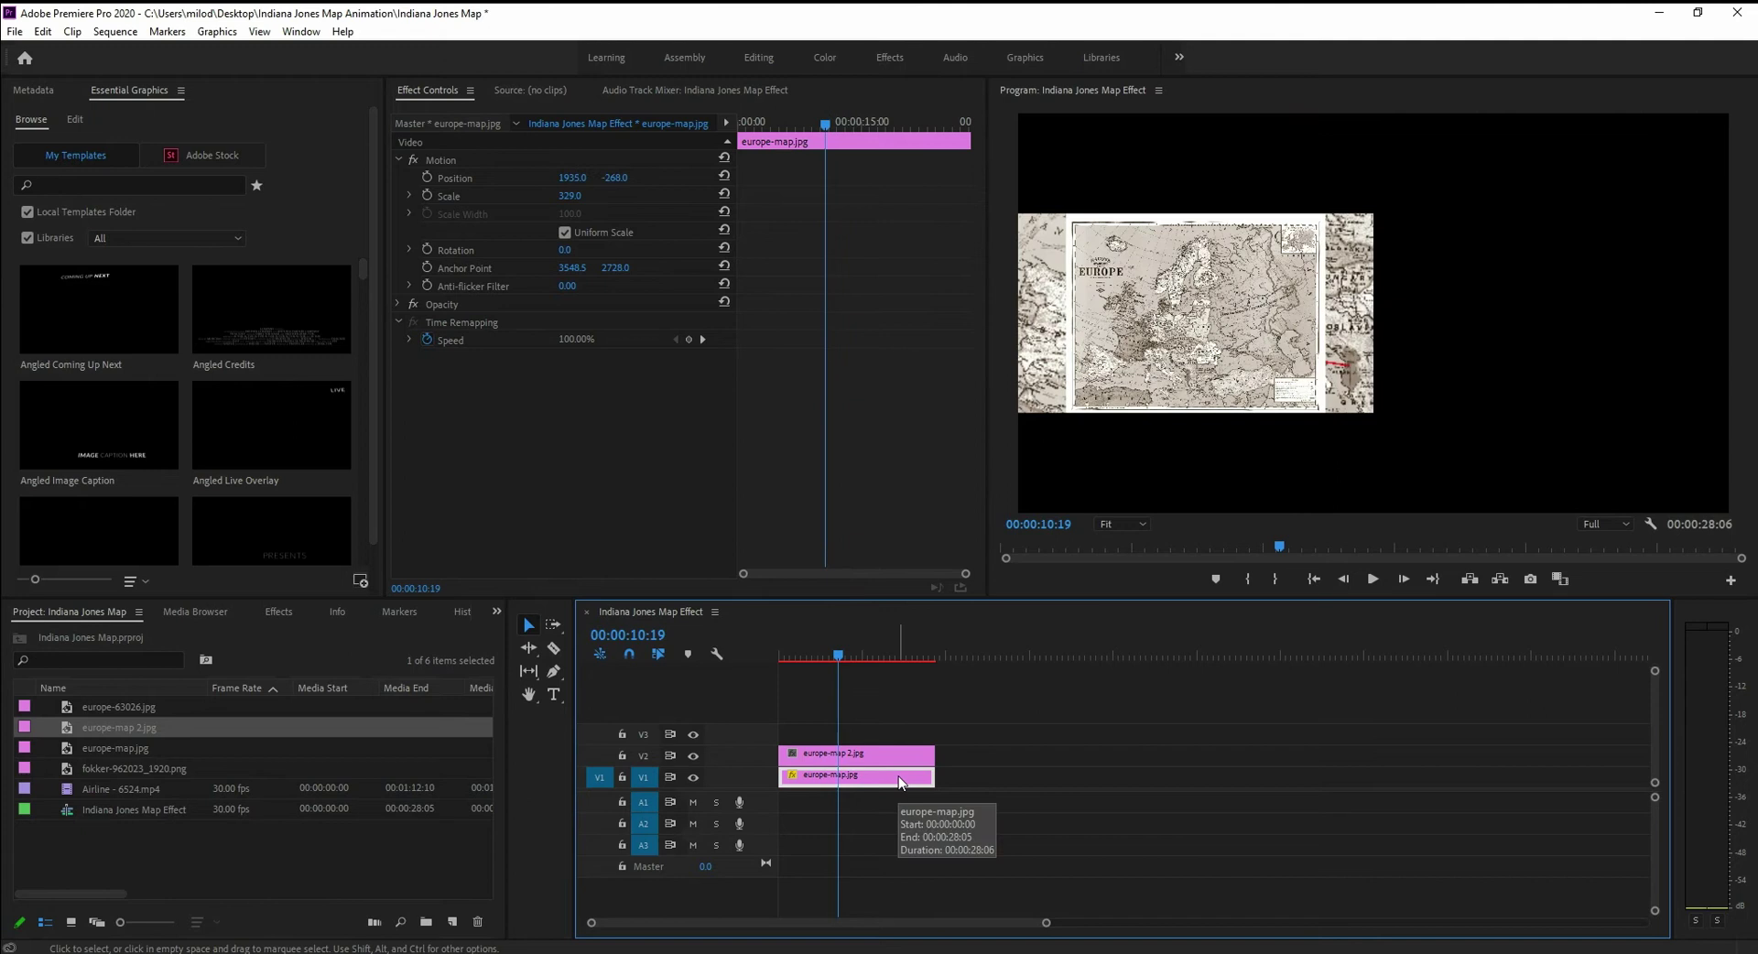
{"action": "left_click", "coordinate": [828, 751]}
{"action": "left_click", "coordinate": [830, 775]}
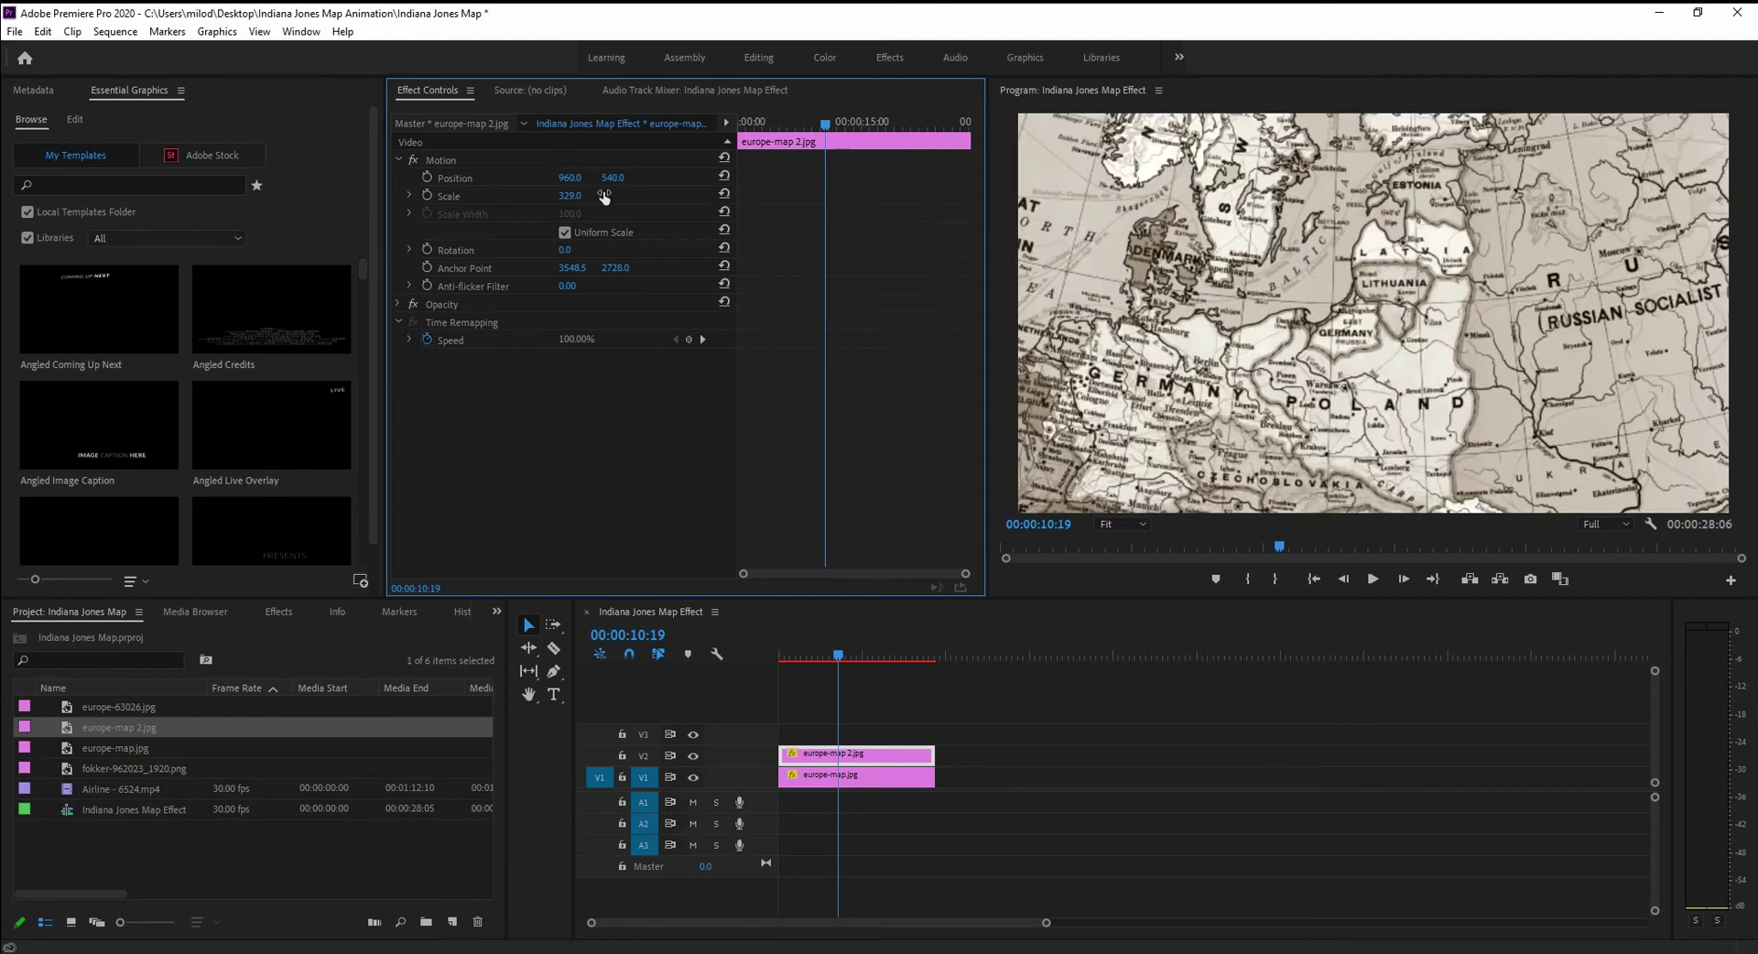
- Set europe-map 2.jpg's position to 1935, -268 to match the base map
{"action": "left_click", "coordinate": [572, 177]}
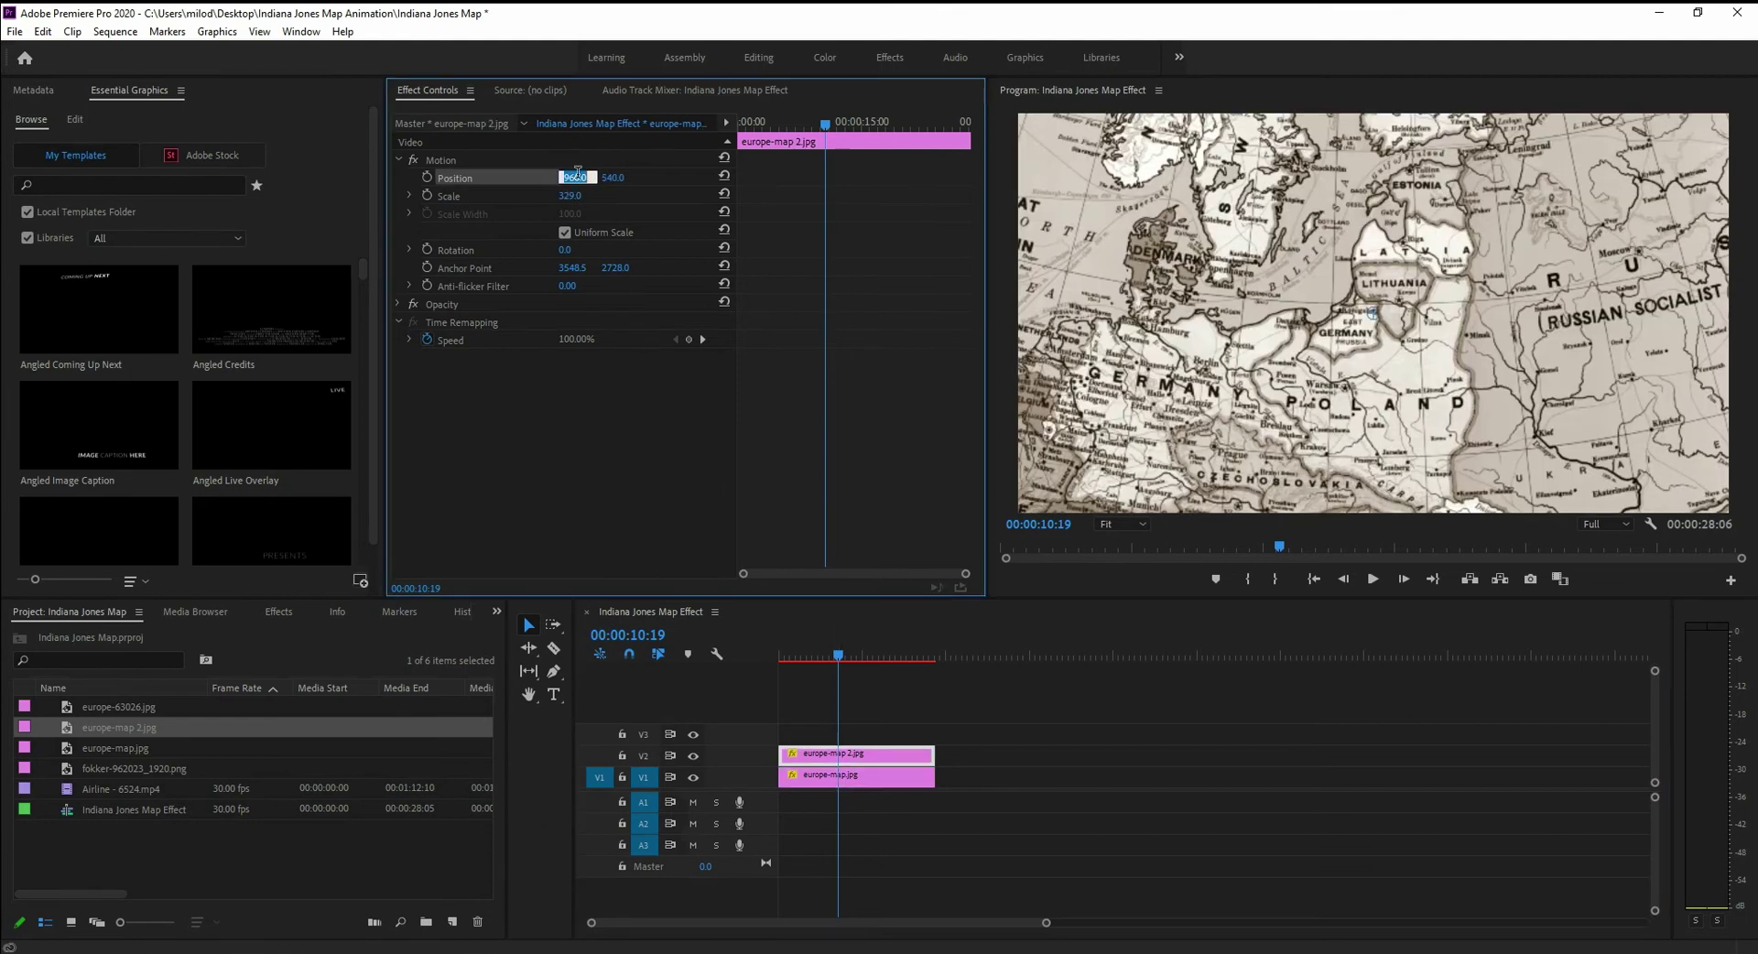
{"action": "key", "text": "Return"}
{"action": "left_click", "coordinate": [856, 753]}
{"action": "left_click", "coordinate": [615, 177]}
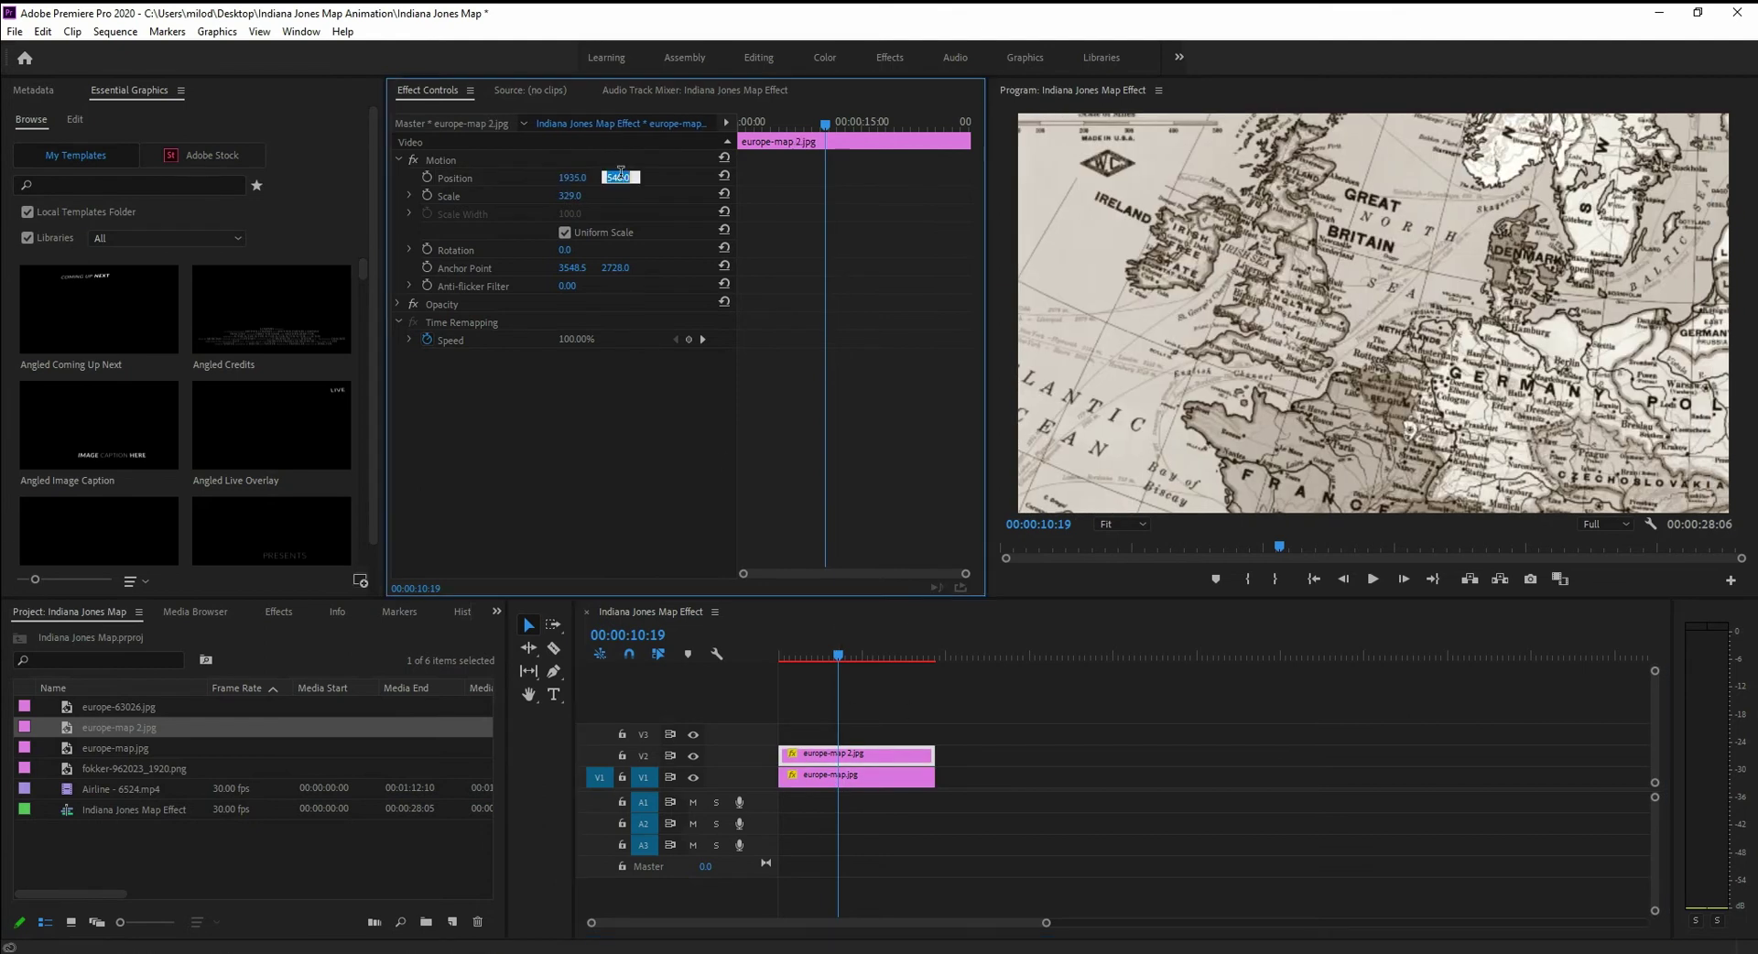
{"action": "type", "text": "-268"}
{"action": "key", "text": "Return"}
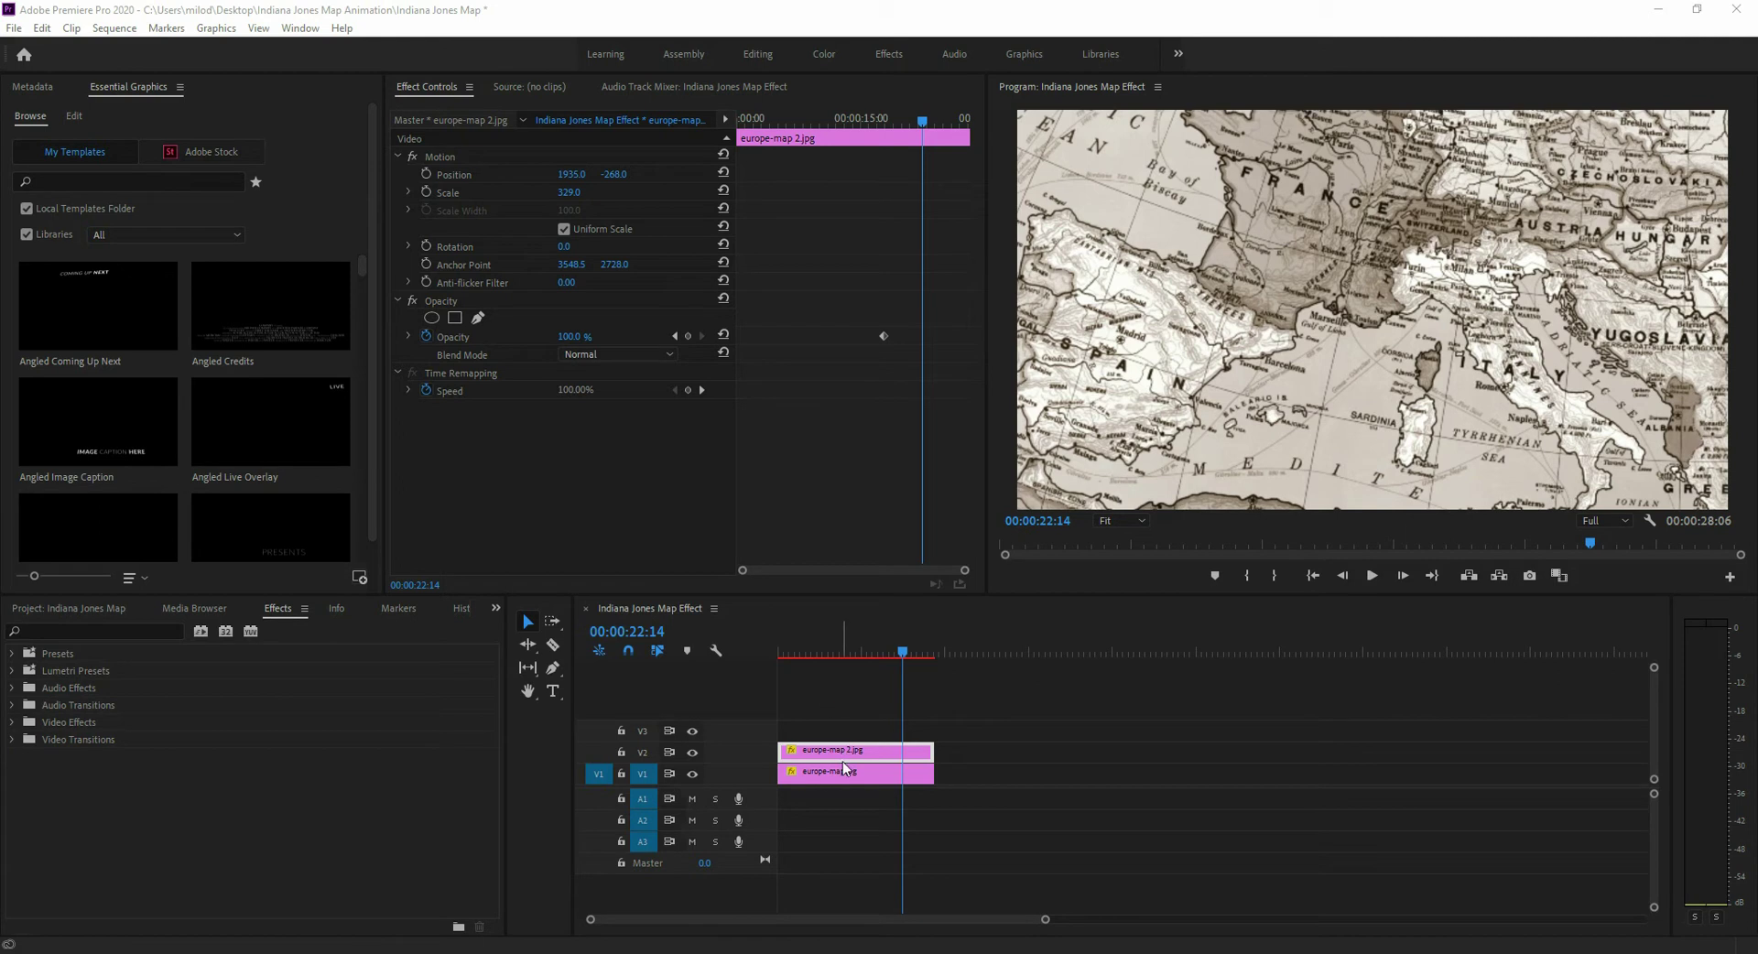
- Line up europe-map 2.jpg then europe-map.jpg back to back on V1, and preview both
{"action": "left_click_drag", "start_coordinate": [845, 771], "coordinate": [1020, 780]}
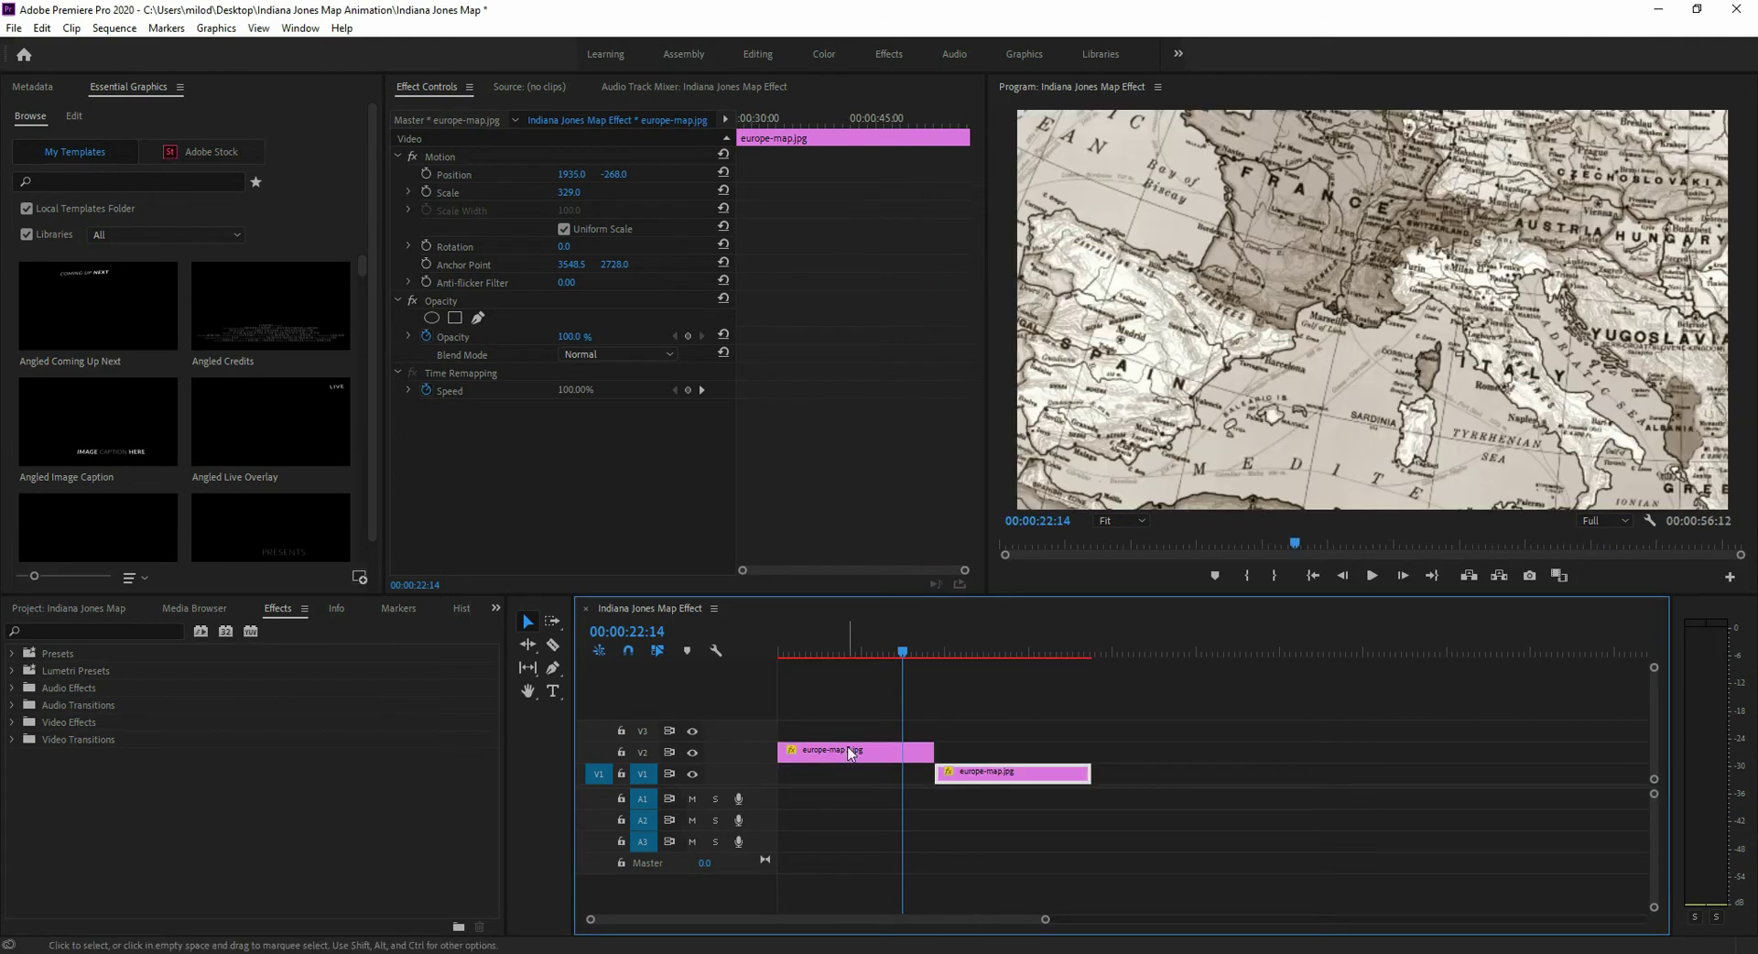
{"action": "left_click_drag", "start_coordinate": [849, 752], "coordinate": [852, 774]}
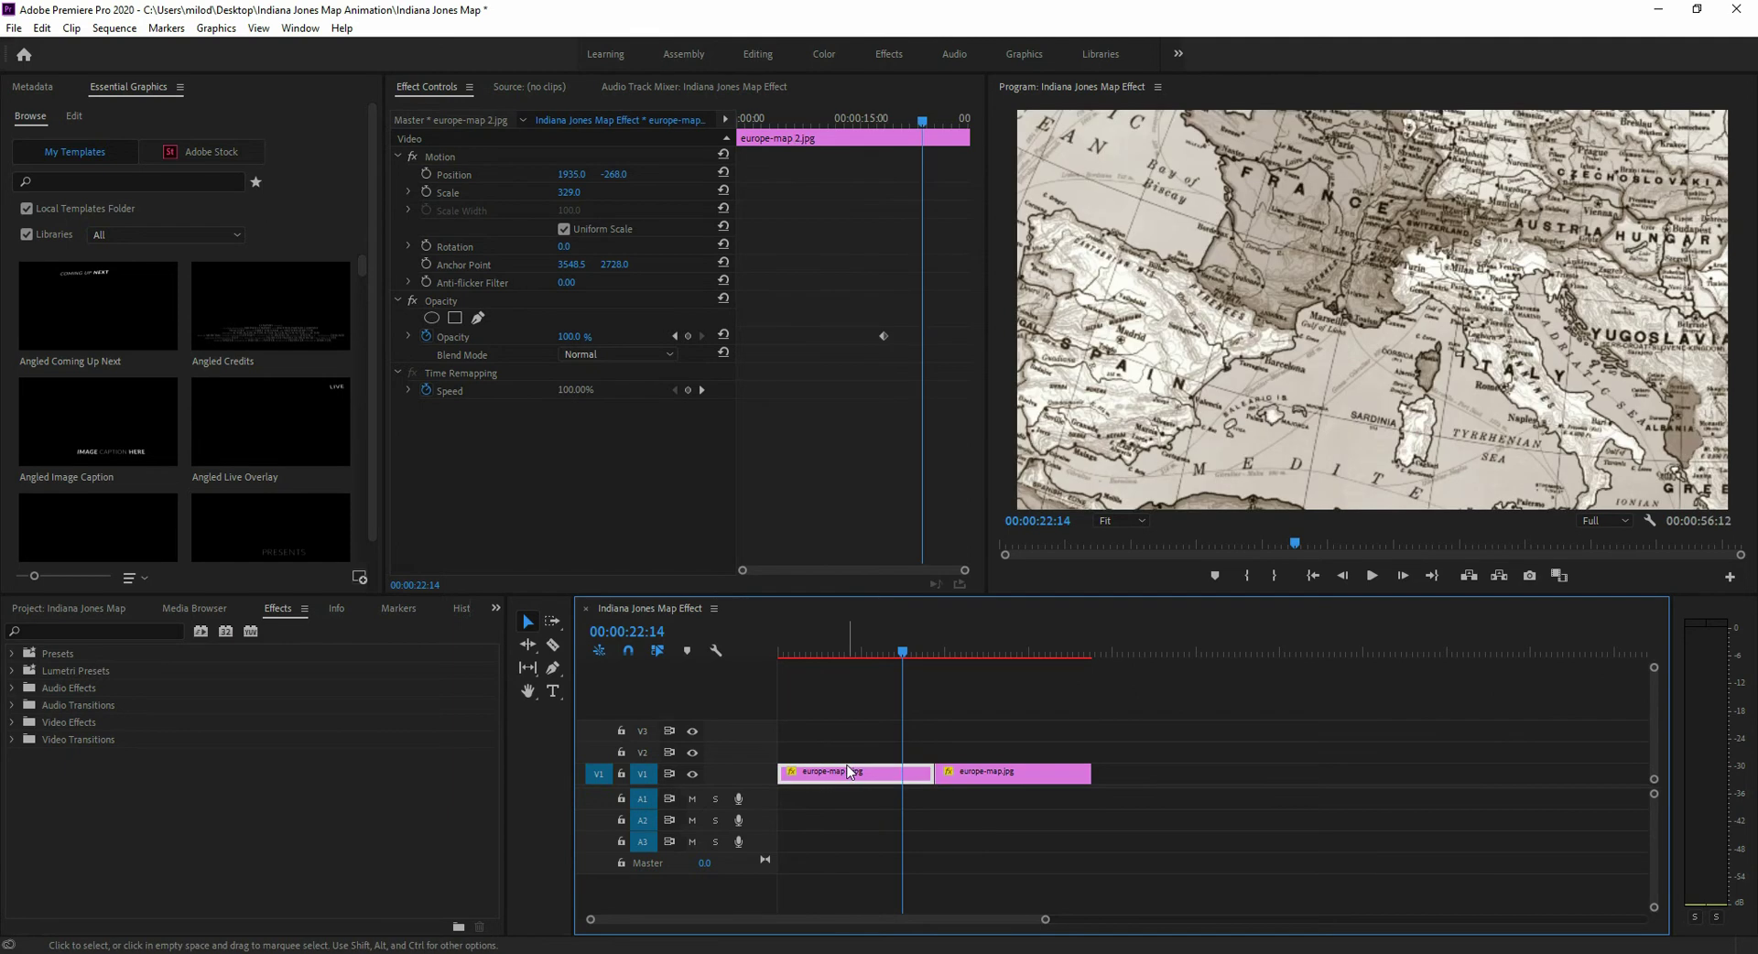
{"action": "left_click", "coordinate": [859, 648]}
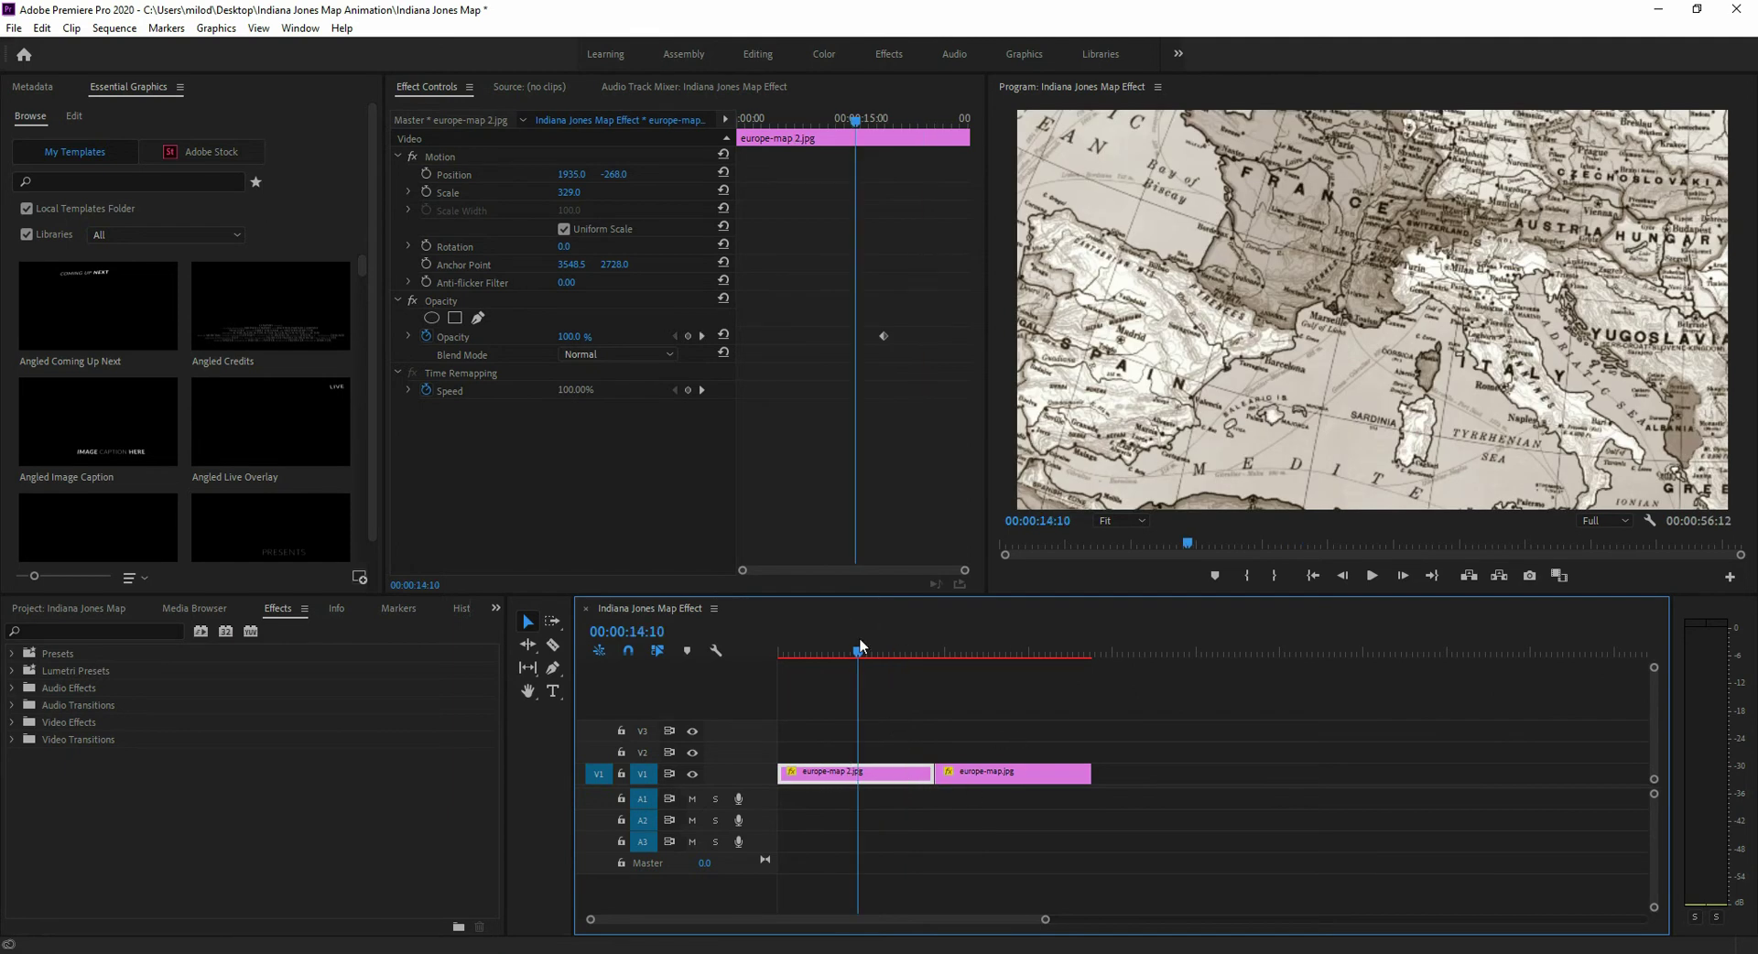
{"action": "left_click", "coordinate": [983, 646]}
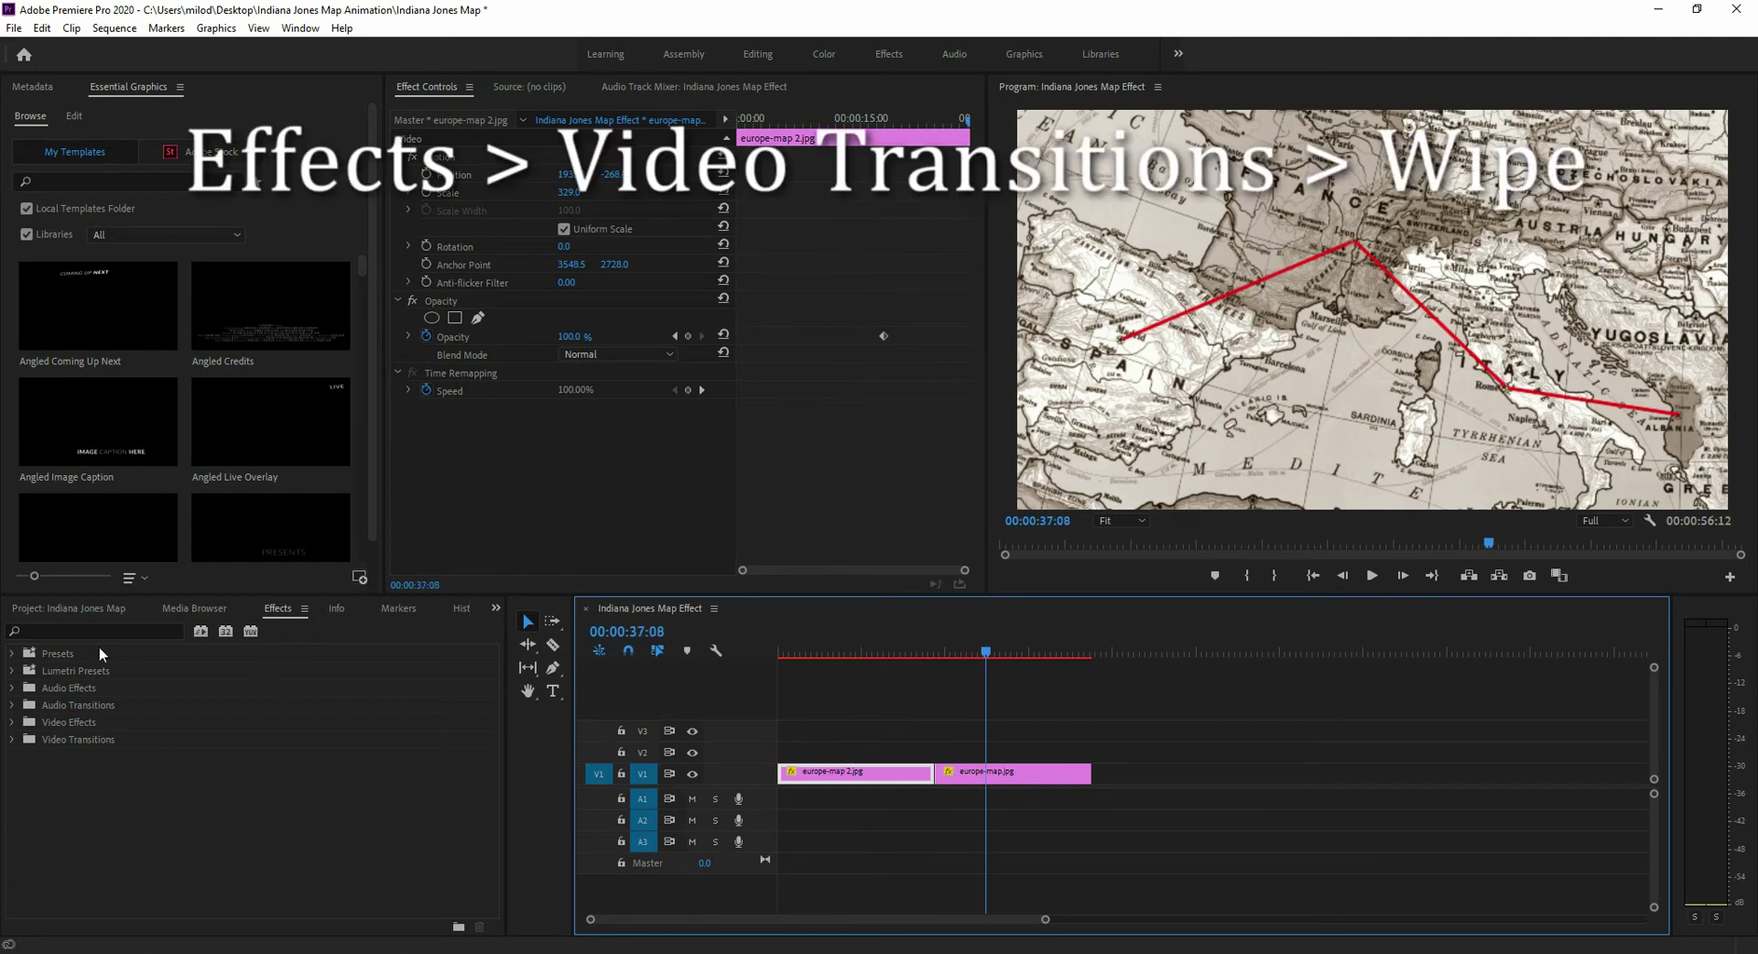
- Expand Video Transitions and filter the Effects list on 'wipe' to show the Wipe transitions
{"action": "left_click", "coordinate": [13, 739]}
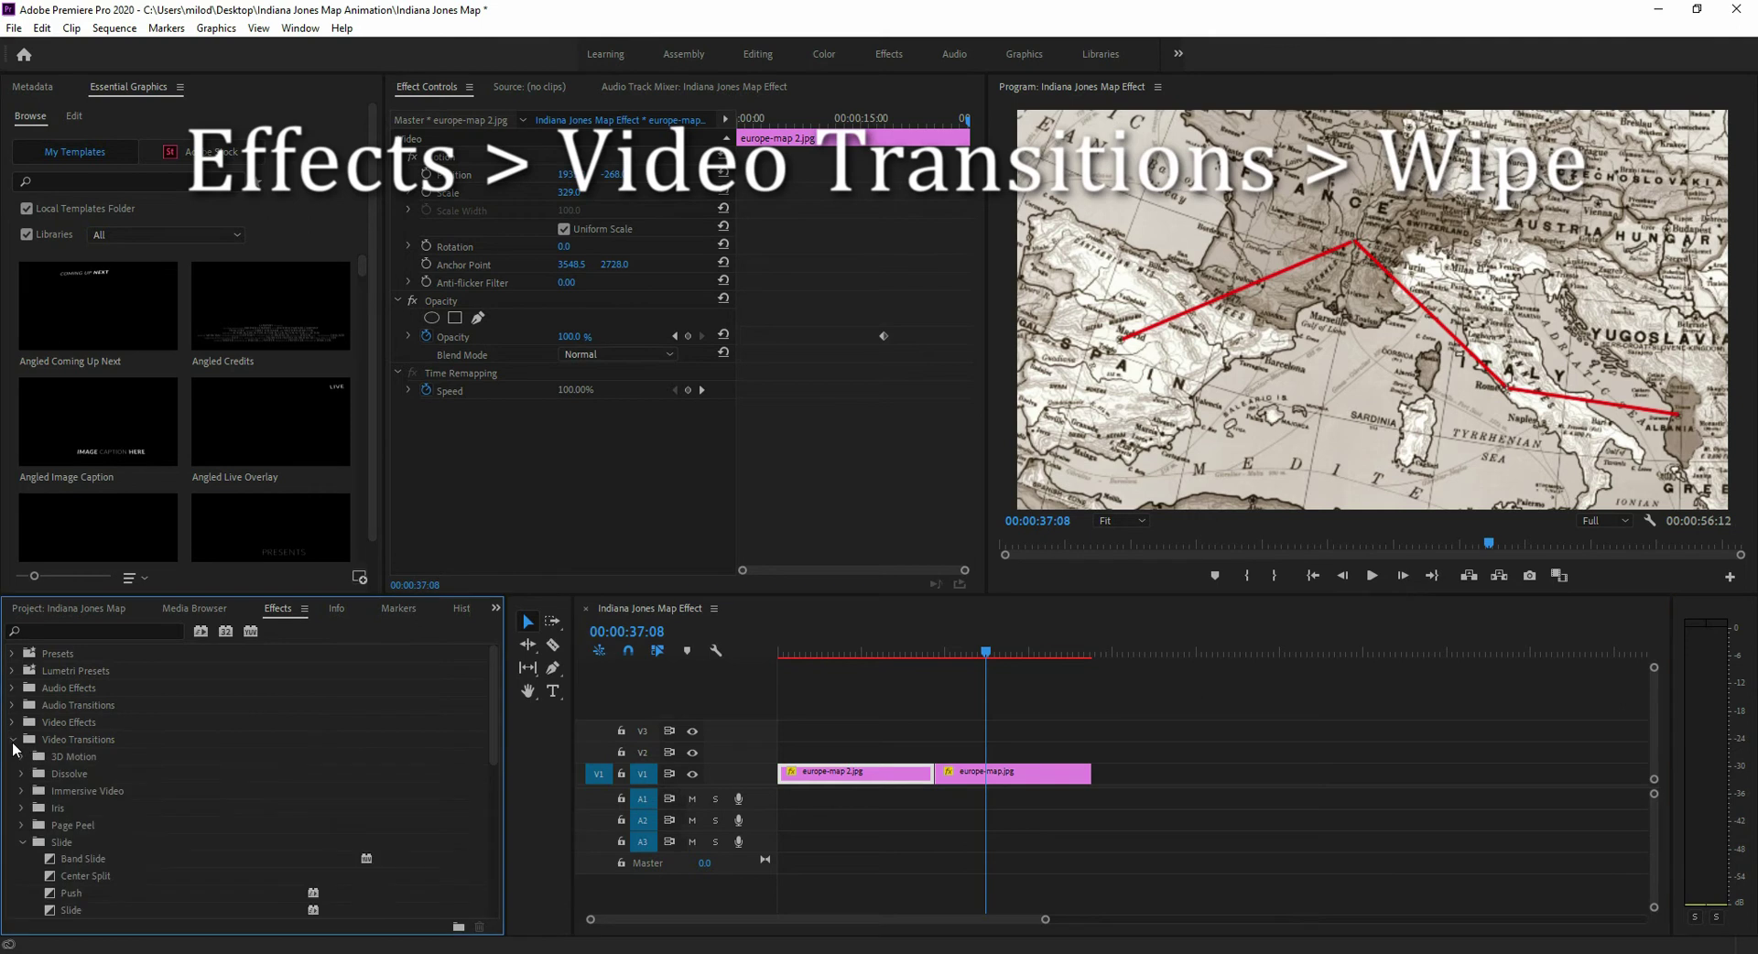
{"action": "scroll", "coordinate": [196, 771], "scroll_direction": "down", "scroll_amount": 2}
{"action": "scroll", "coordinate": [196, 770], "scroll_direction": "down", "scroll_amount": 6}
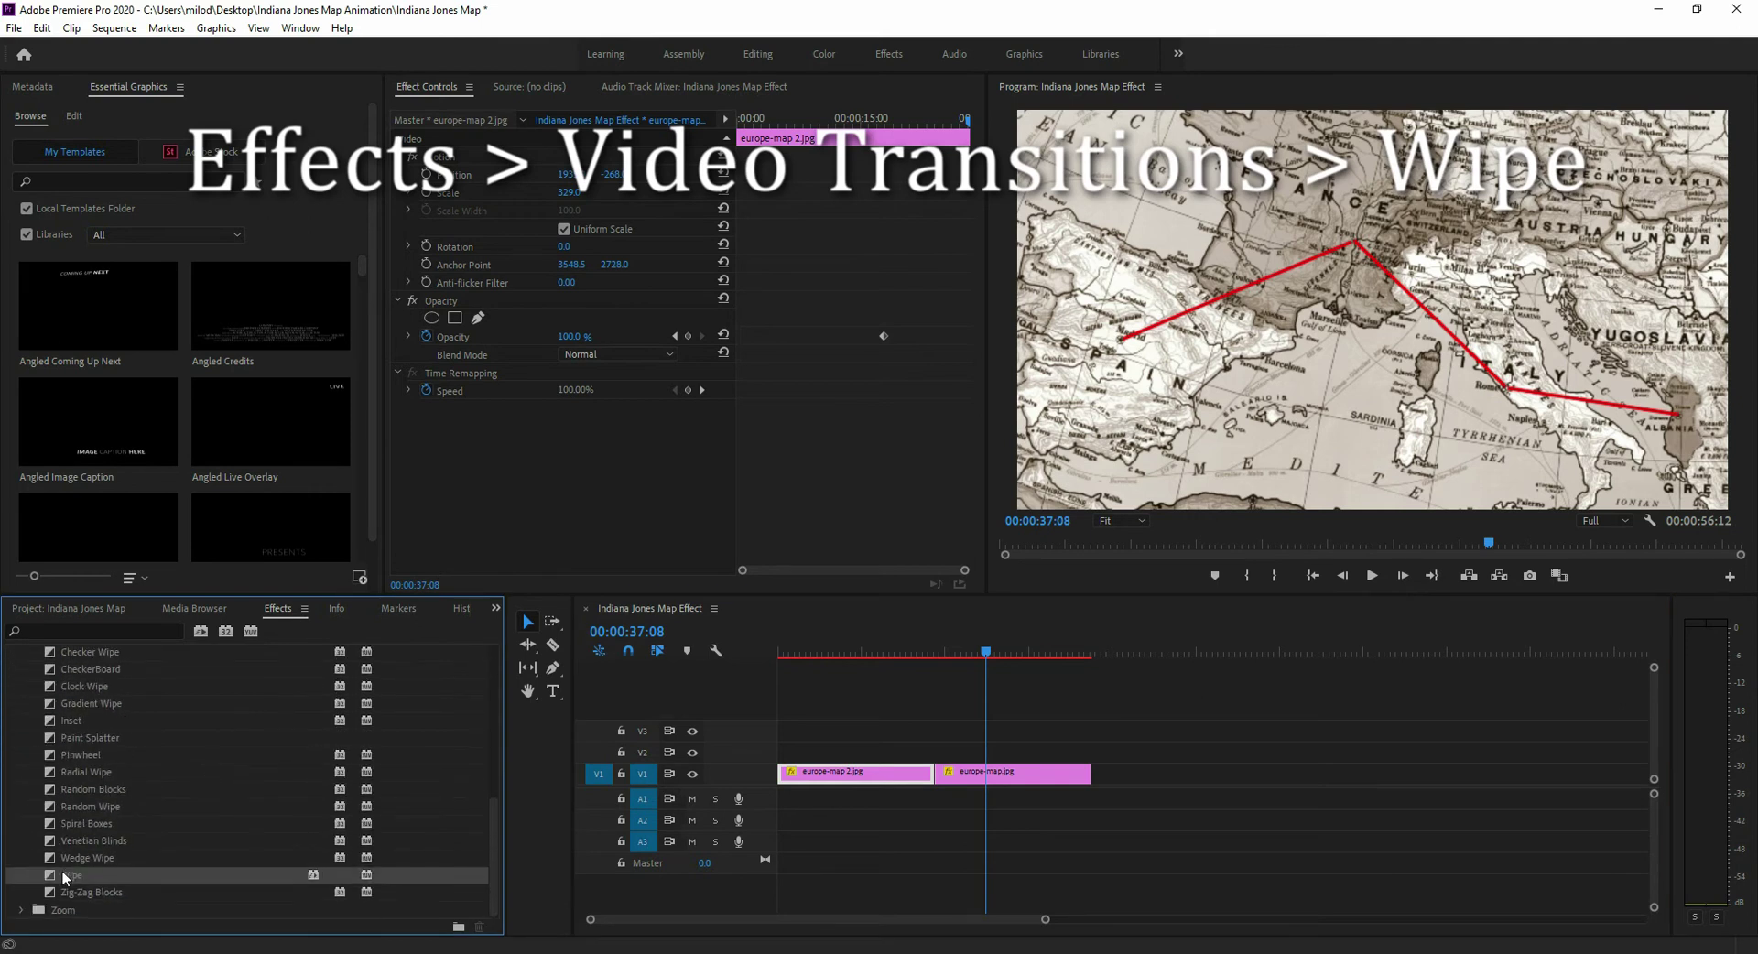
{"action": "left_click", "coordinate": [94, 634]}
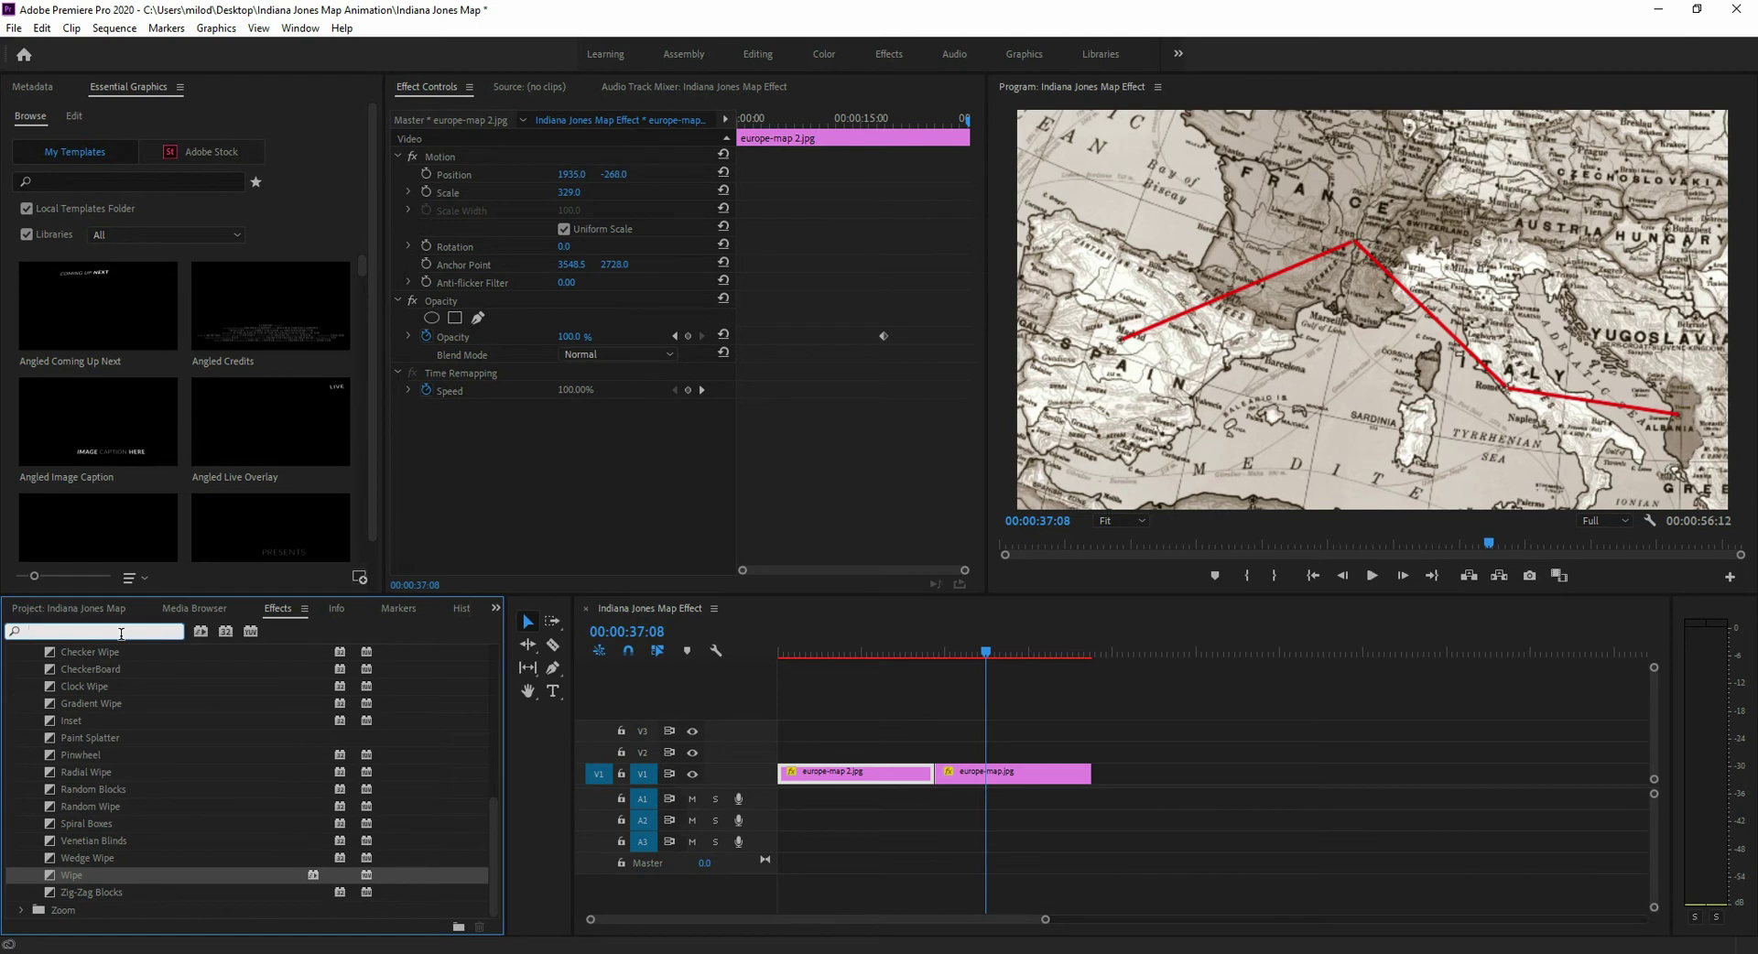
{"action": "type", "text": "wipe"}
{"action": "left_click", "coordinate": [73, 875]}
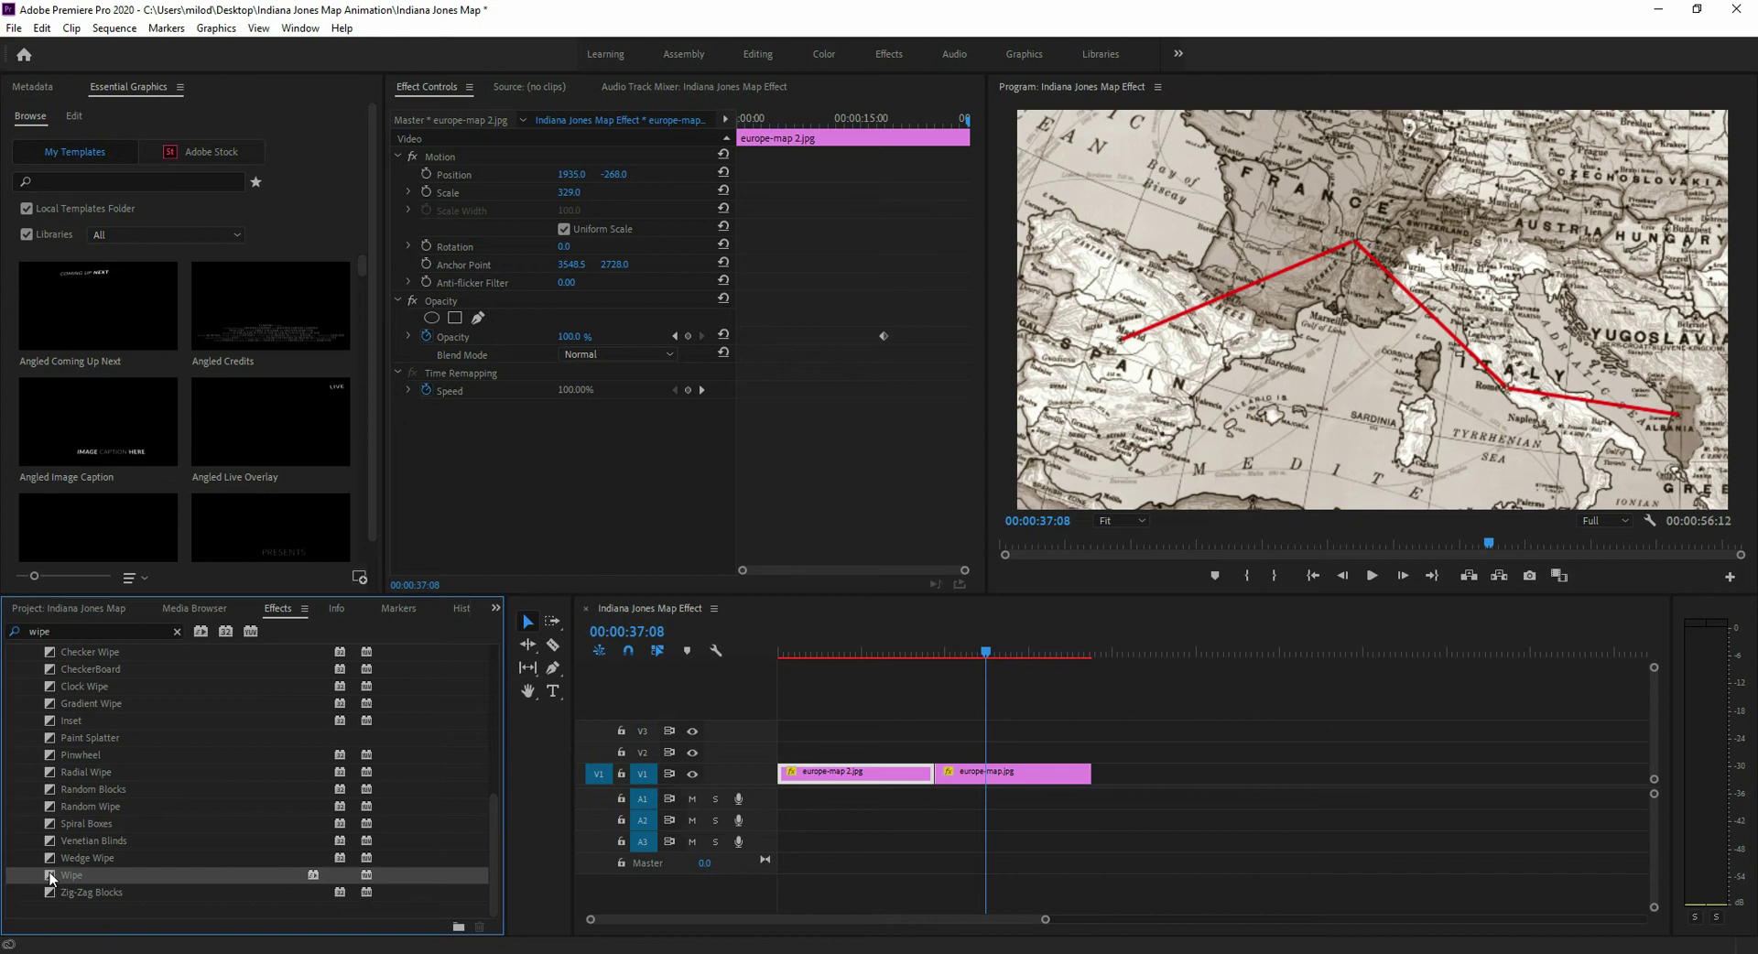
- Apply the Wipe transition at the V1 map edit point and lengthen it to about 9 seconds
{"action": "left_click_drag", "start_coordinate": [51, 878], "coordinate": [935, 777]}
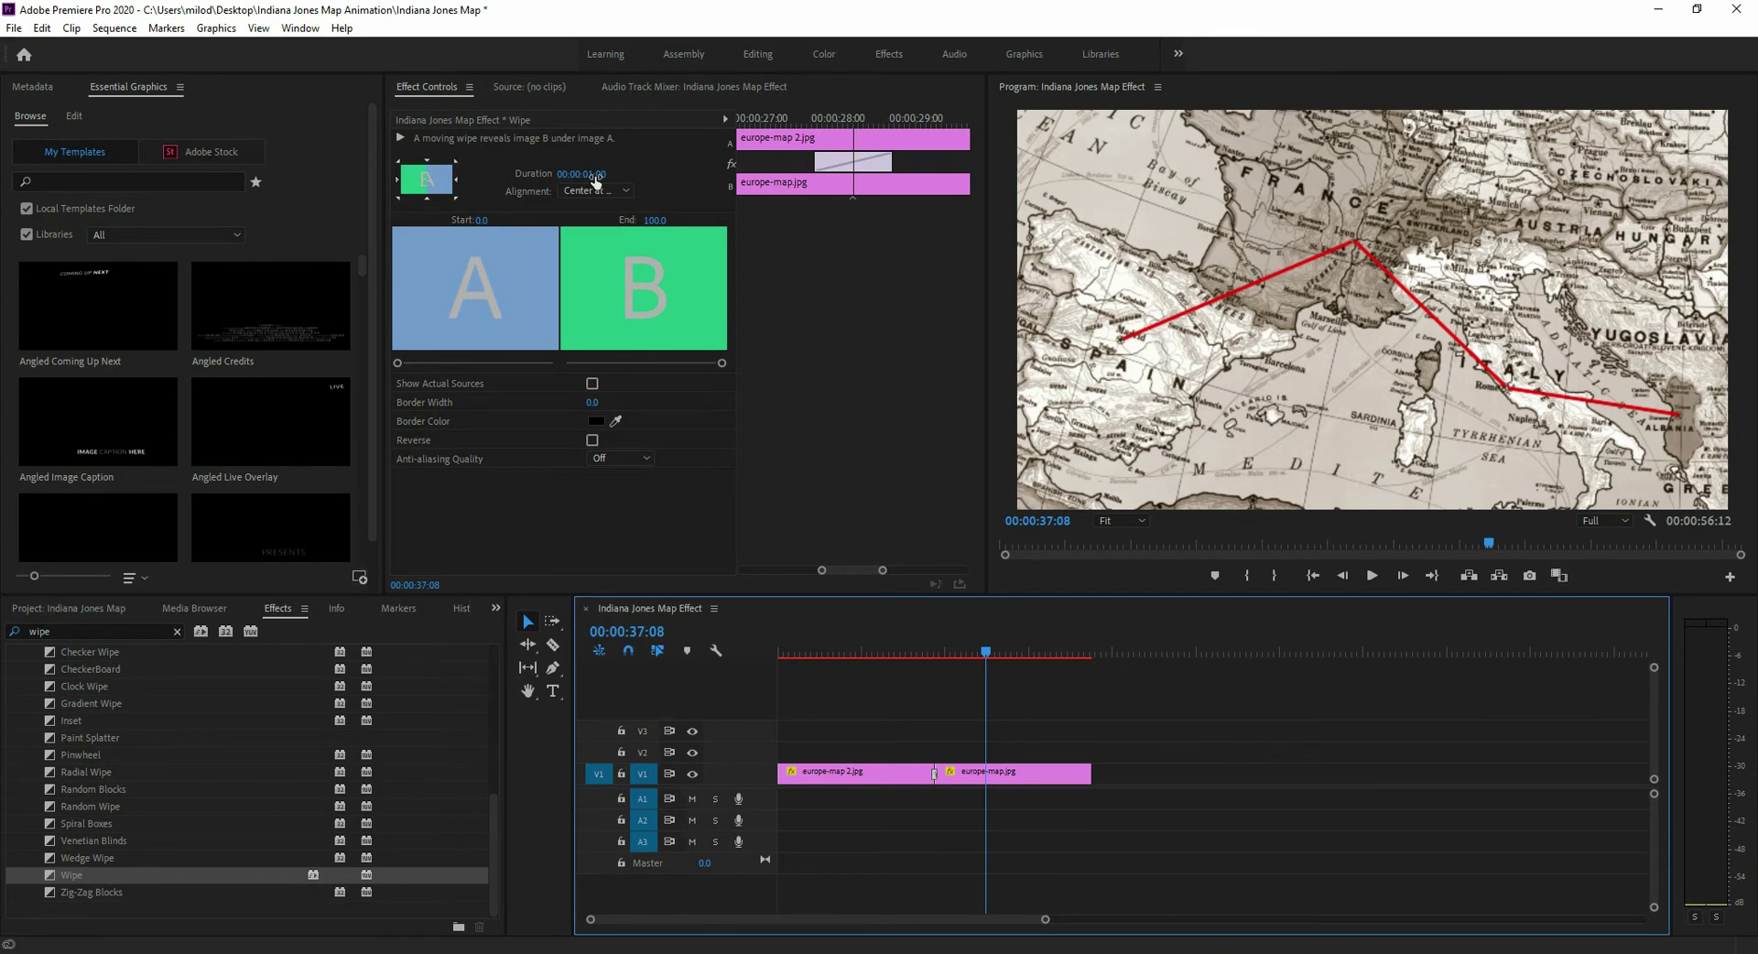
{"action": "left_click_drag", "start_coordinate": [595, 176], "coordinate": [615, 176]}
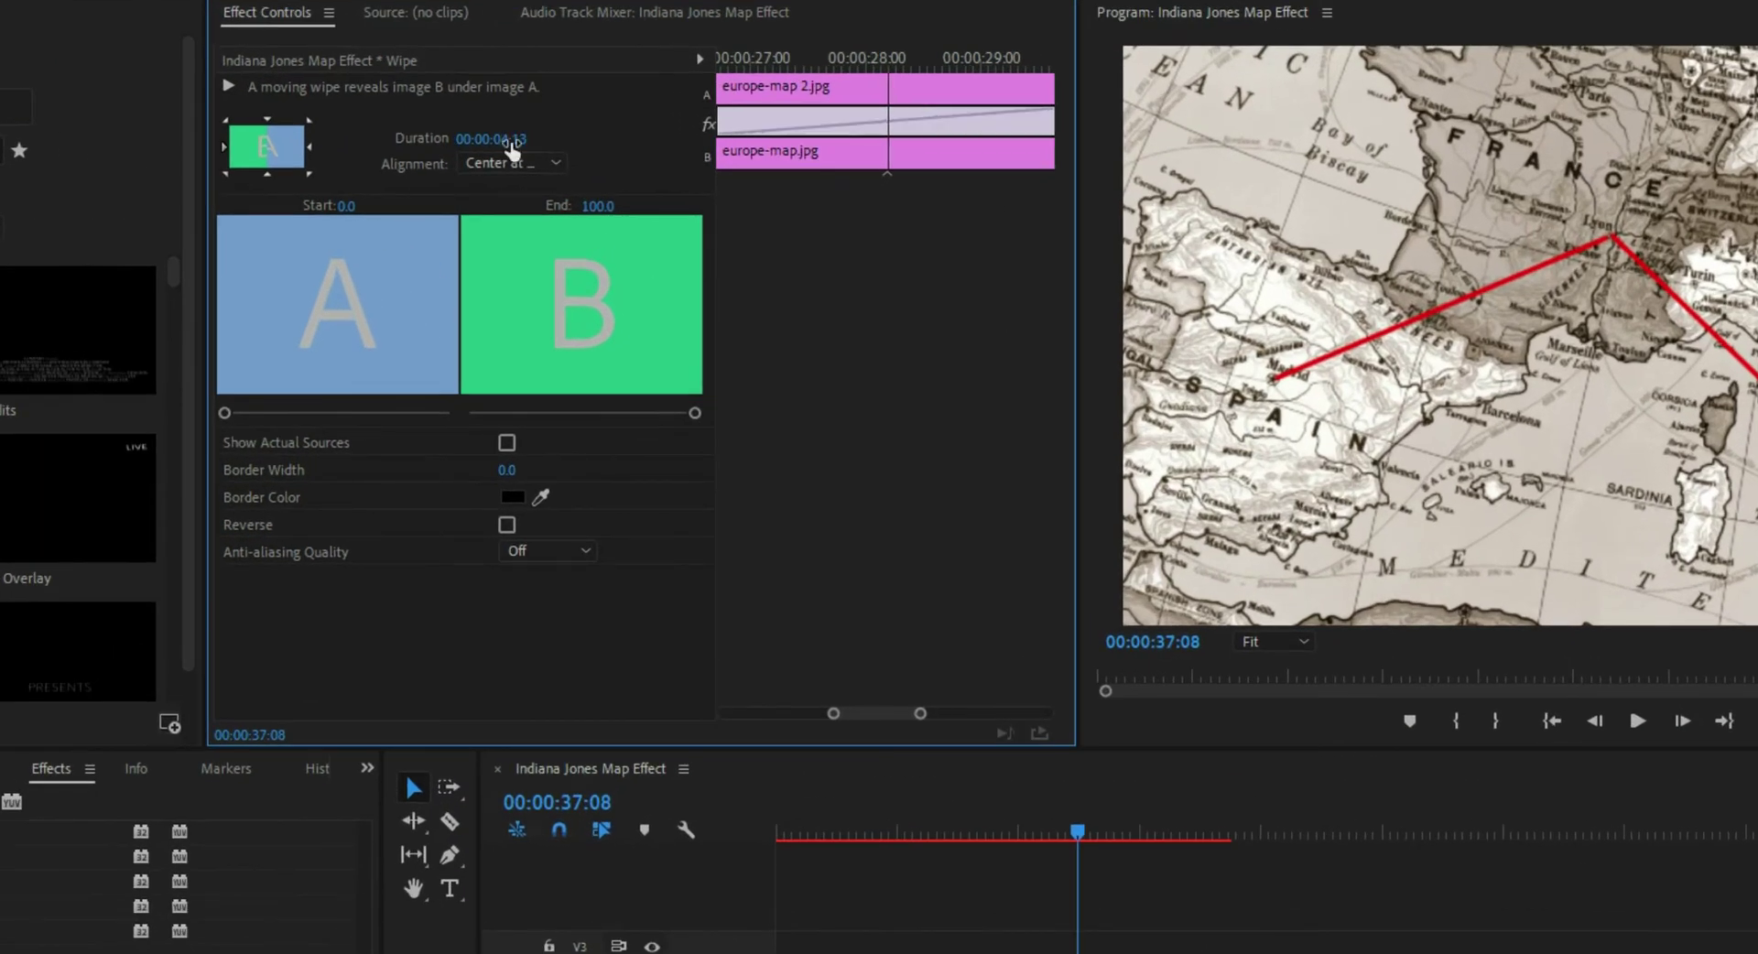
{"action": "left_click_drag", "start_coordinate": [490, 139], "coordinate": [540, 139]}
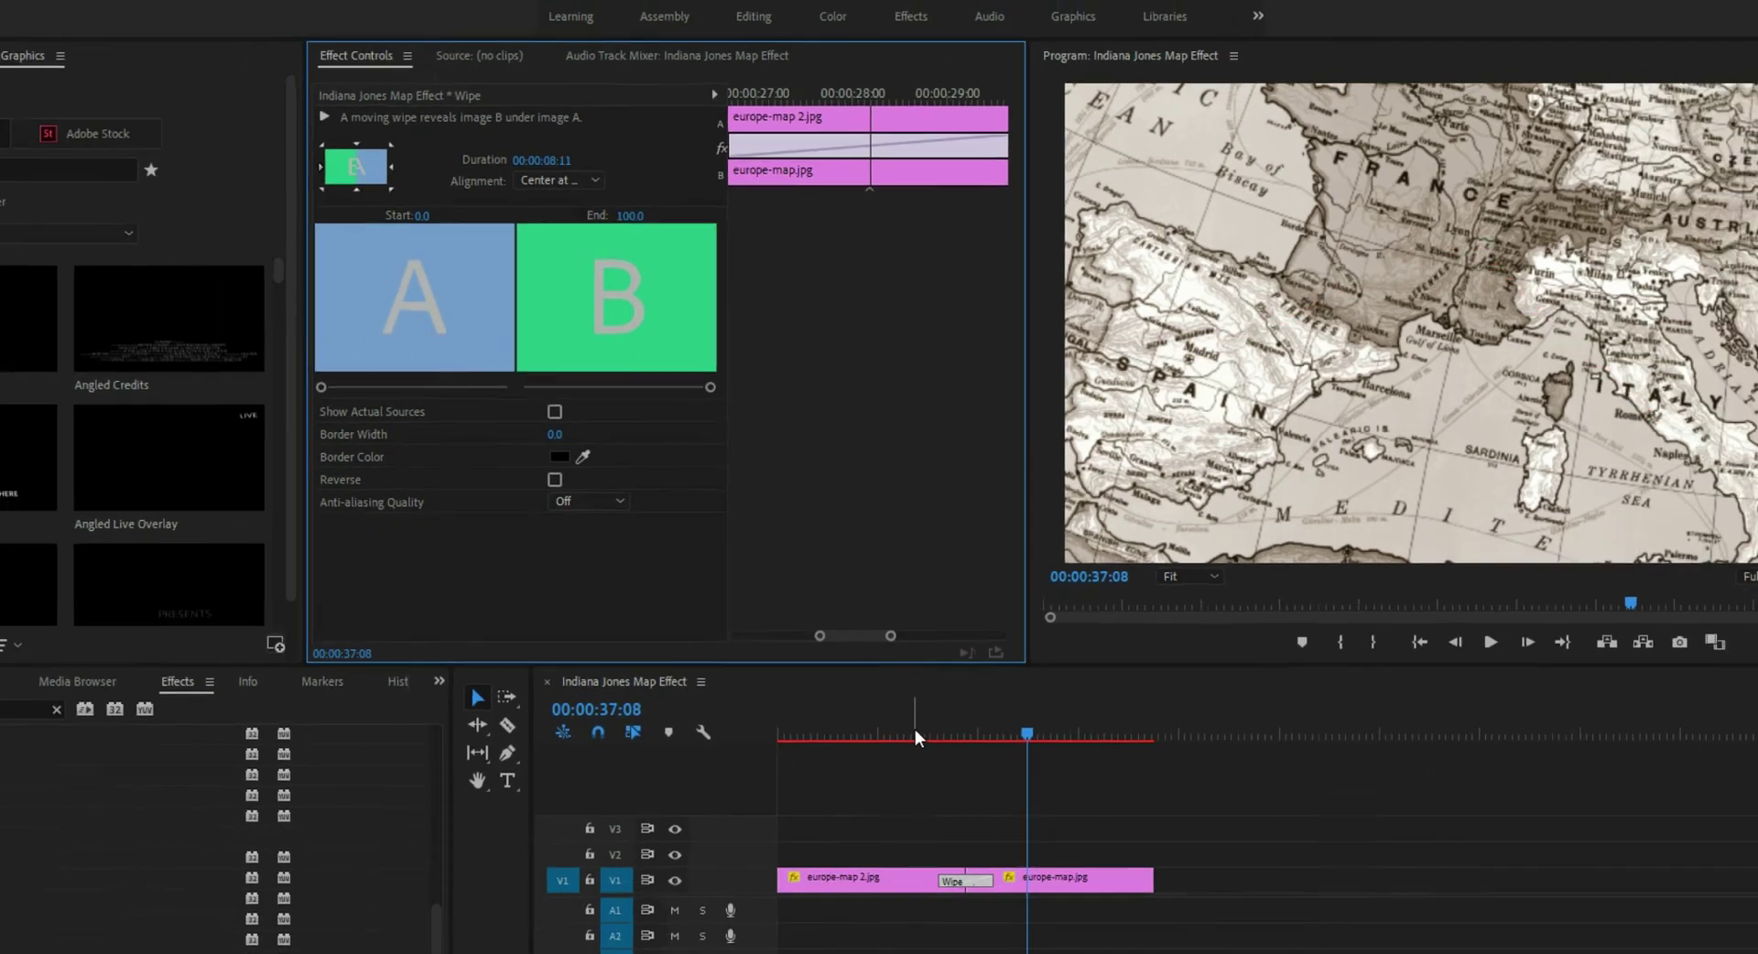
- Play back the route wipe from just before the transition
{"action": "left_click", "coordinate": [913, 730]}
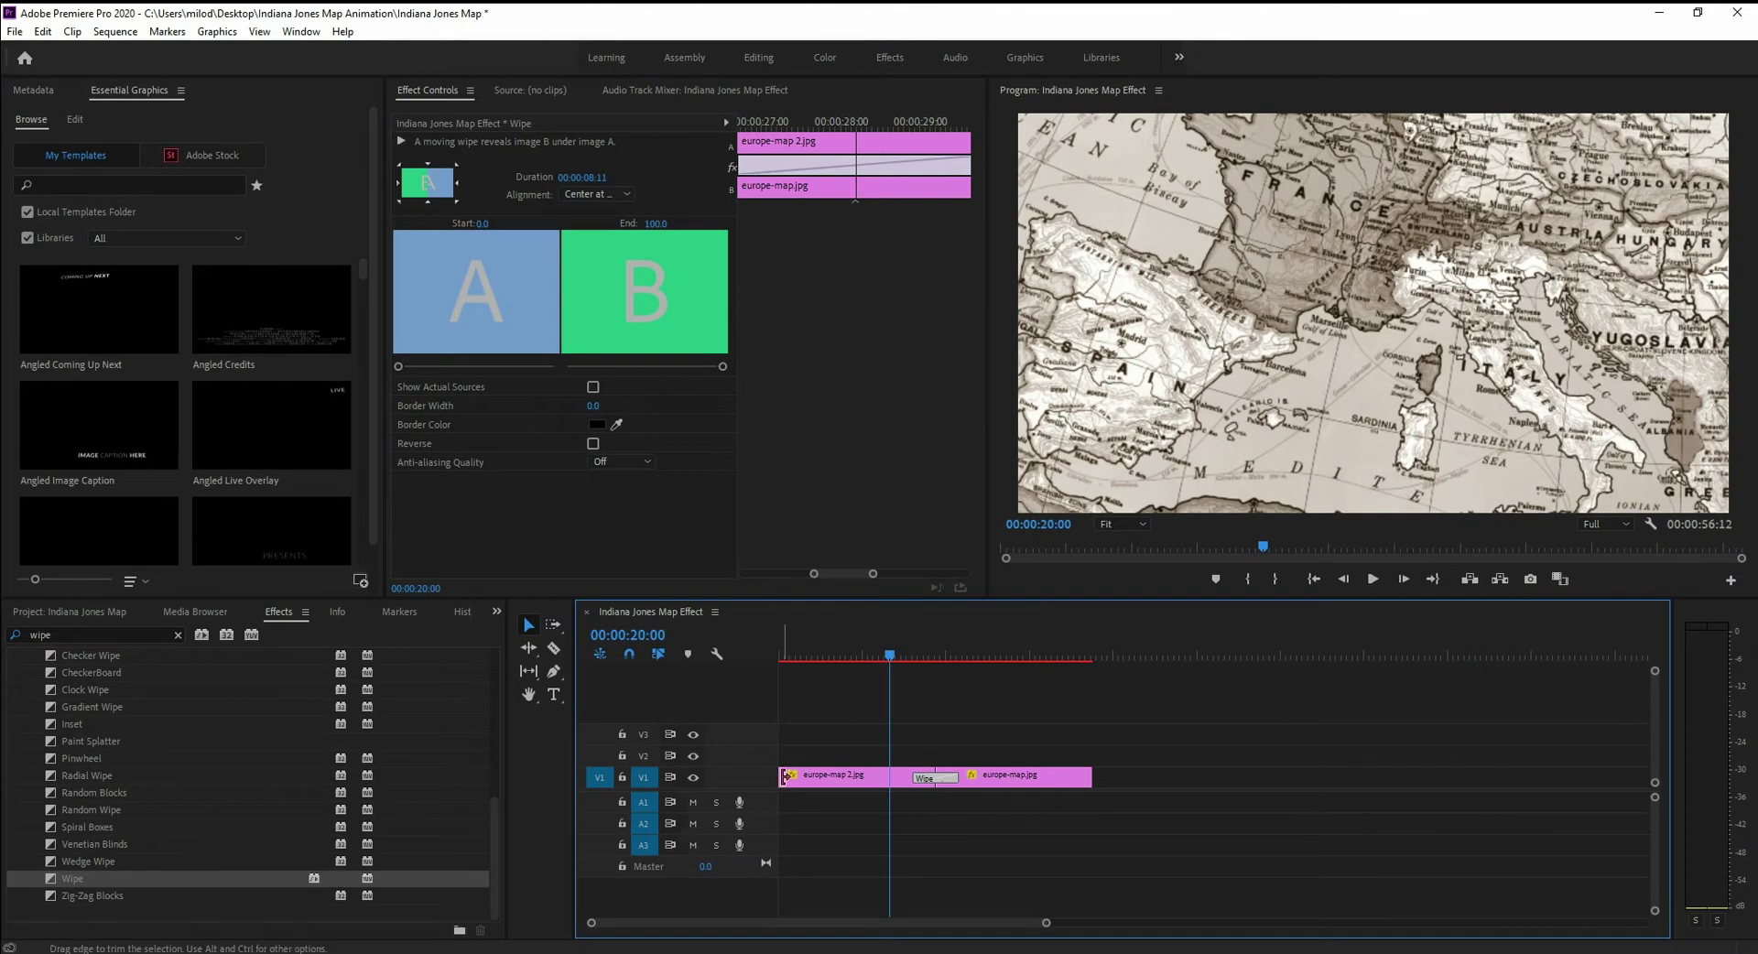
{"action": "left_click", "coordinate": [902, 657]}
{"action": "key", "text": "space"}
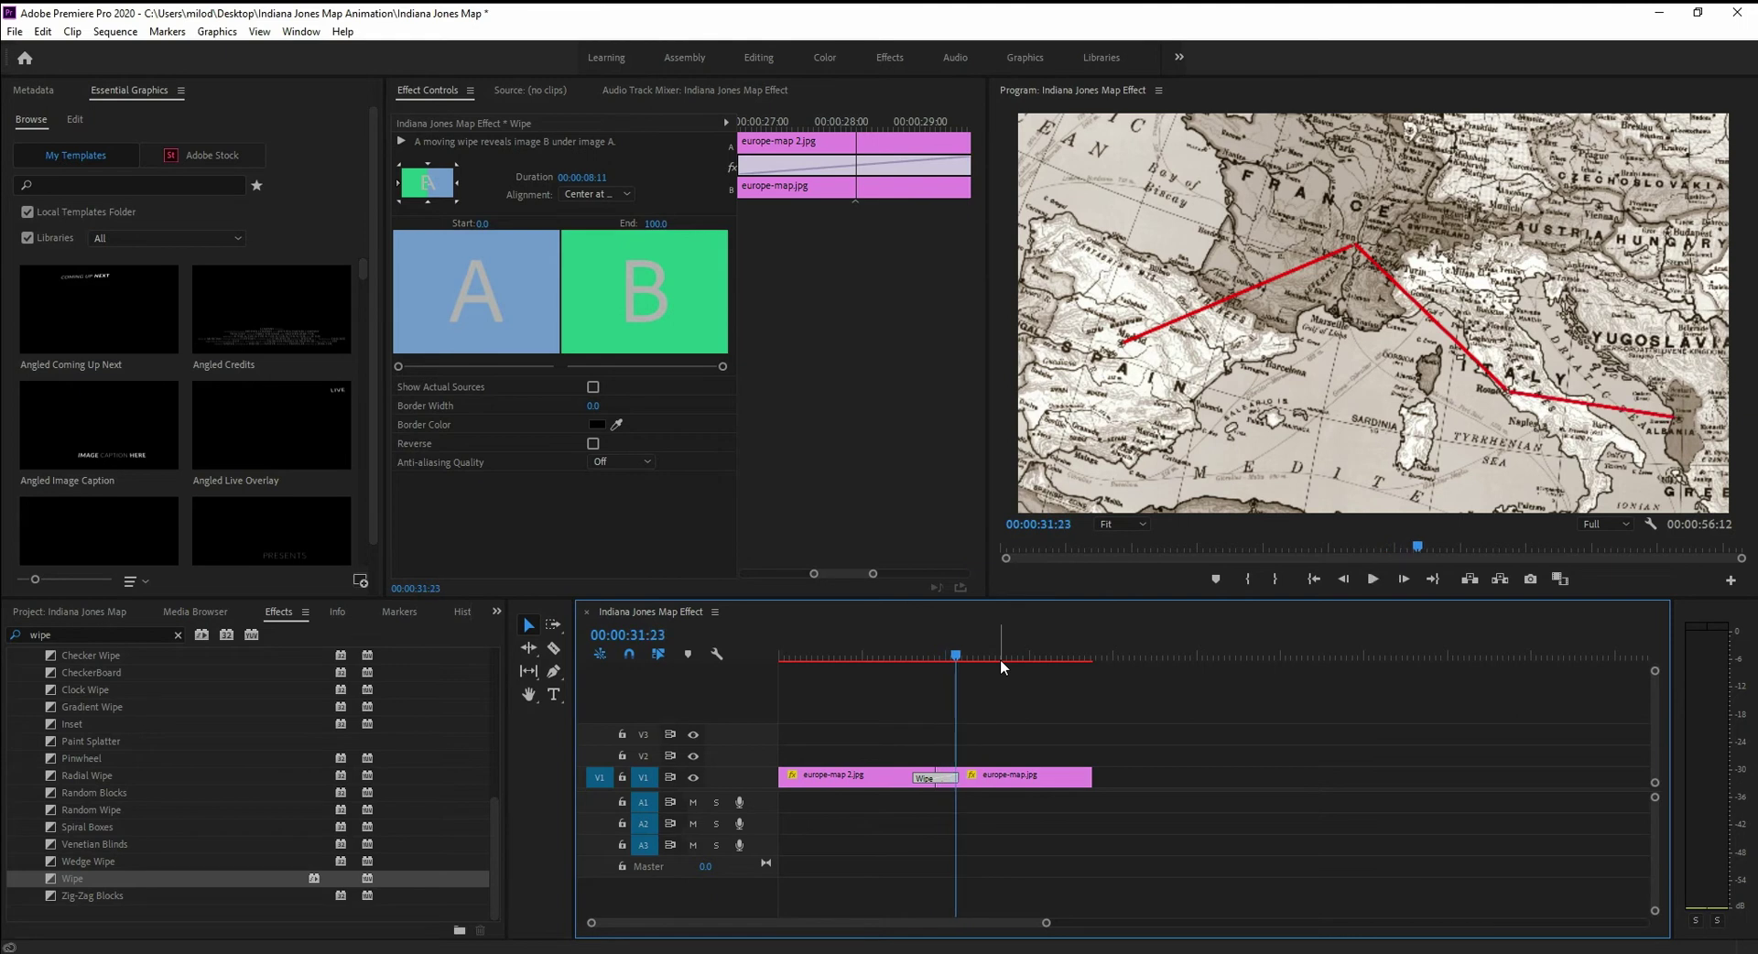
{"action": "left_click", "coordinate": [597, 179]}
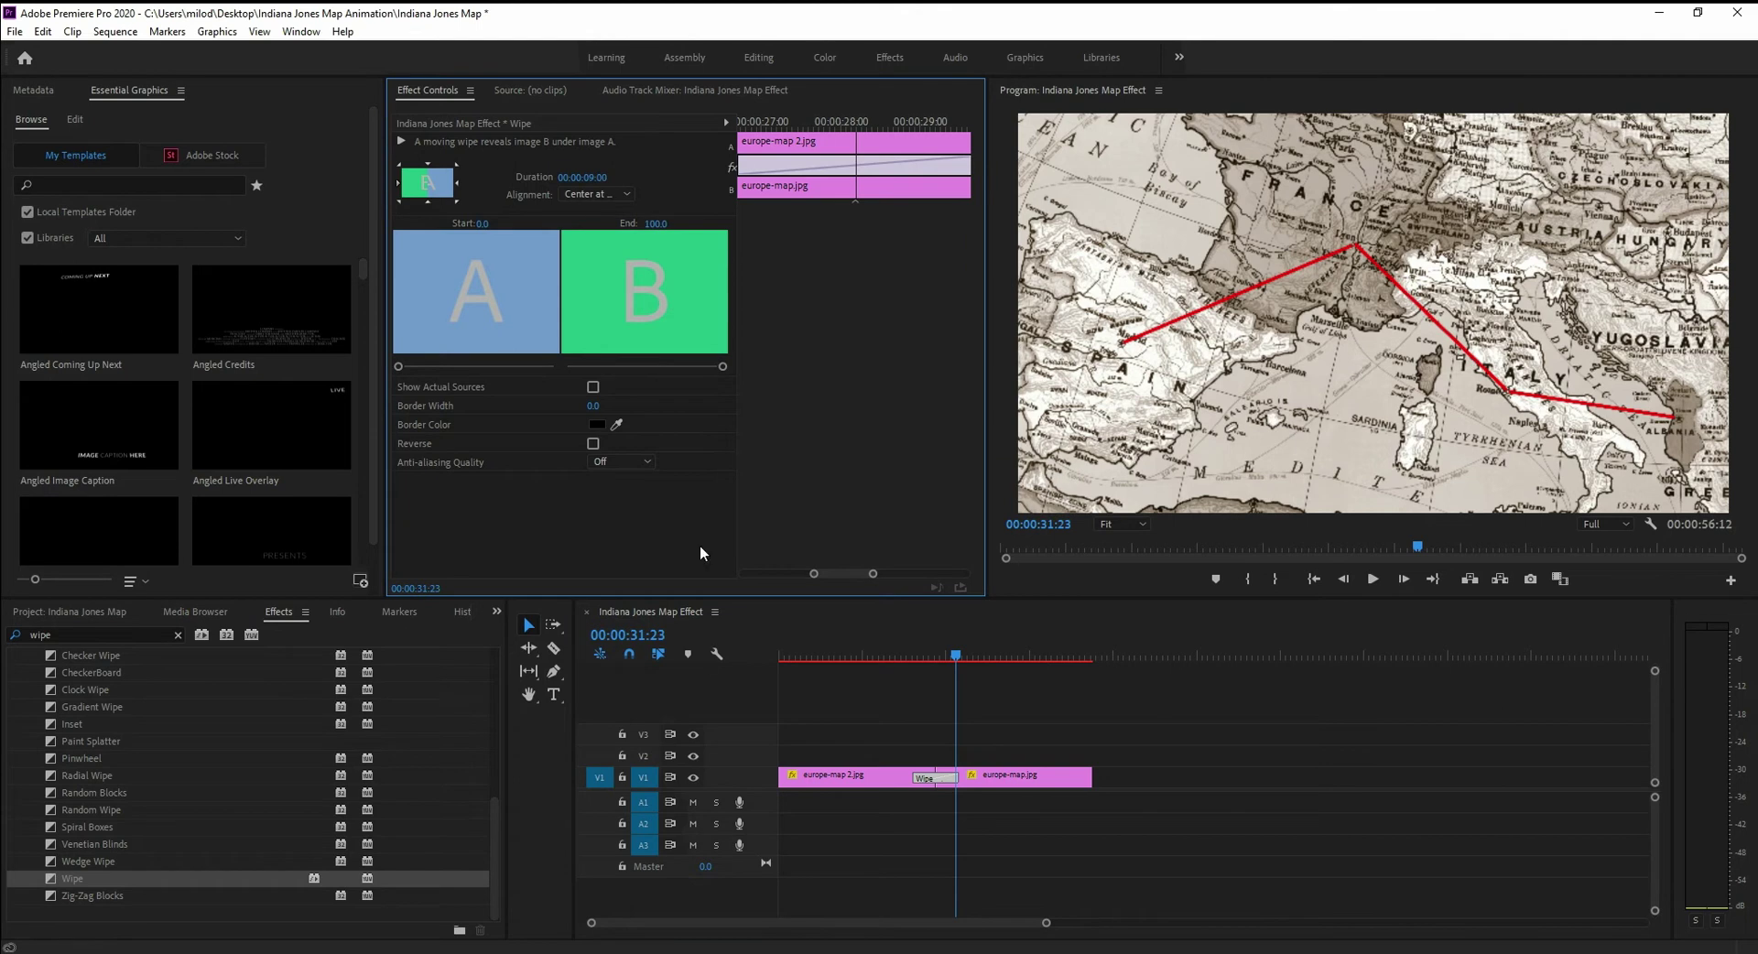
- Trim the map clips' outer edges and delete the leading gap, leaving a 00:00:12:06 sequence
{"action": "left_click_drag", "start_coordinate": [784, 777], "coordinate": [902, 776]}
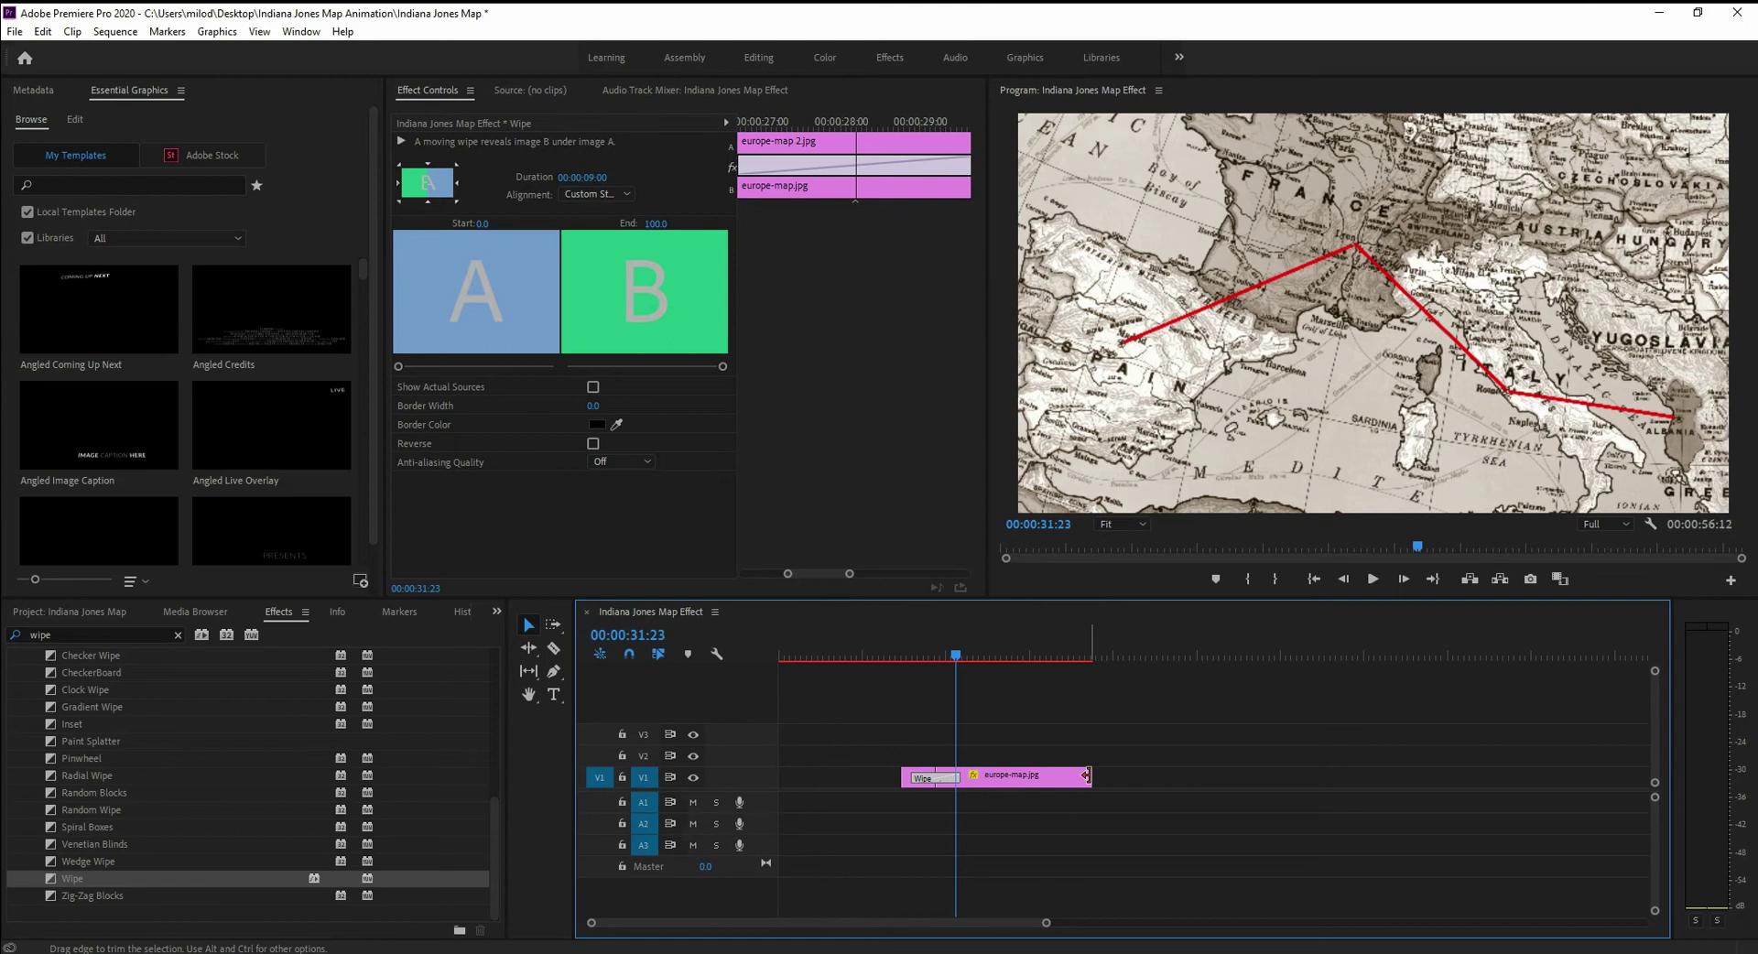
{"action": "left_click_drag", "start_coordinate": [1086, 776], "coordinate": [968, 786]}
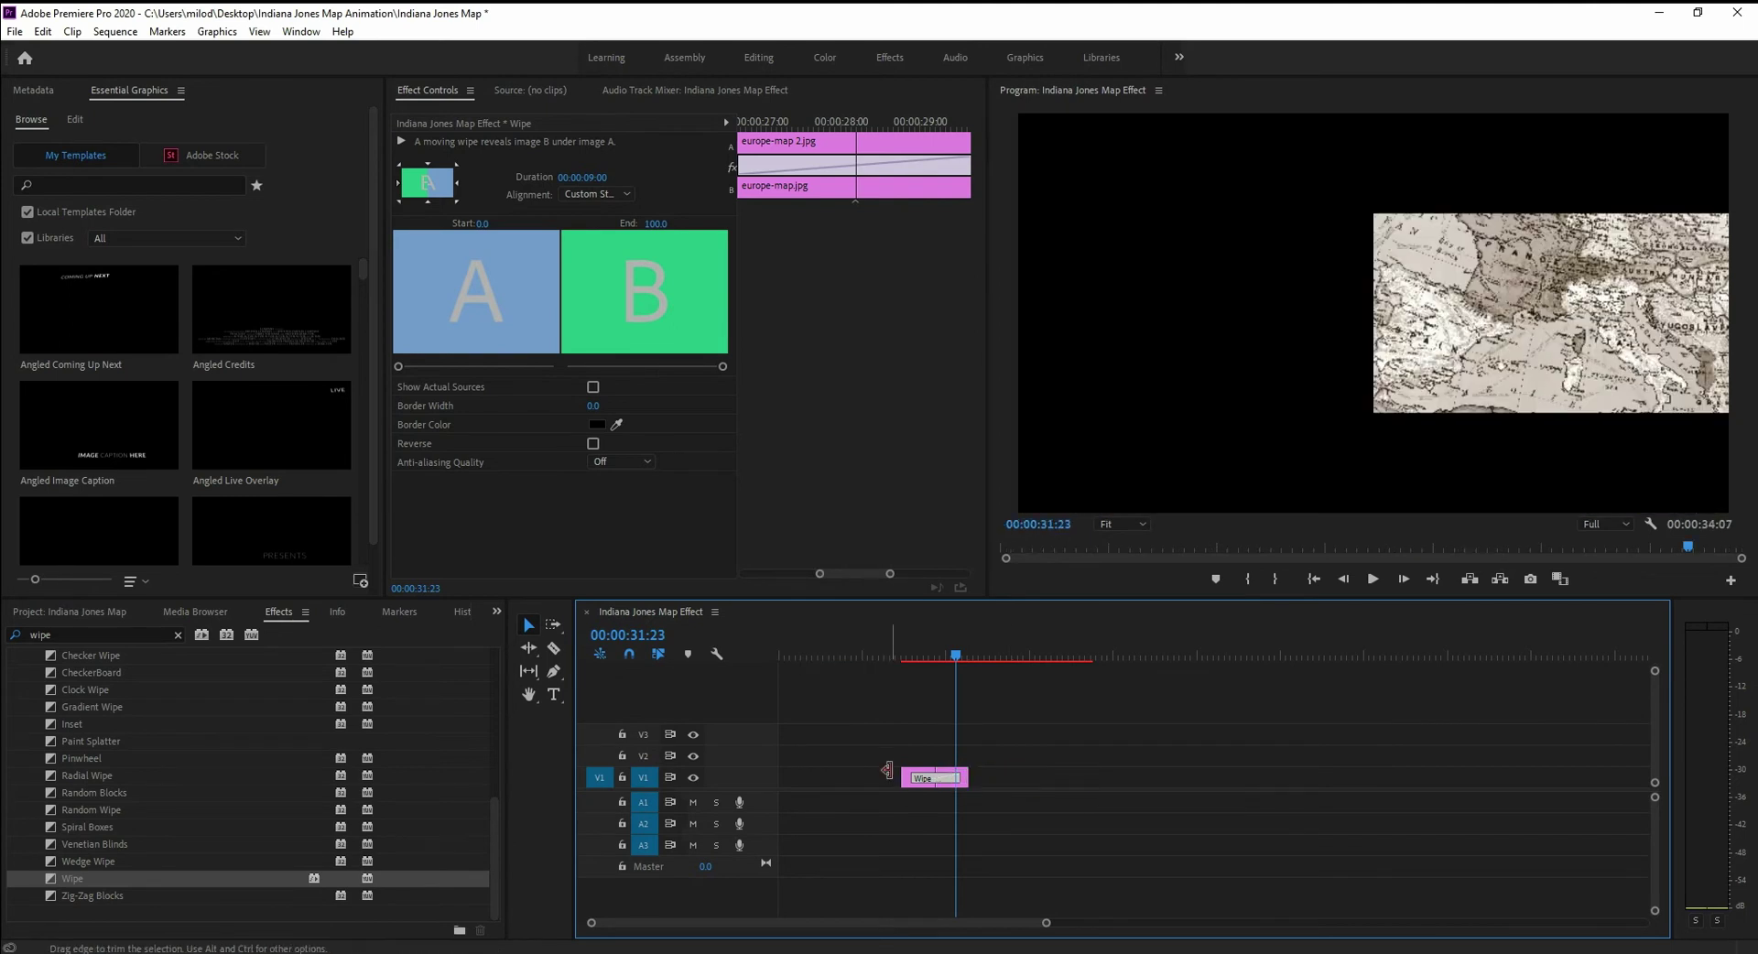
{"action": "left_click", "coordinate": [857, 777]}
{"action": "key", "text": "Delete"}
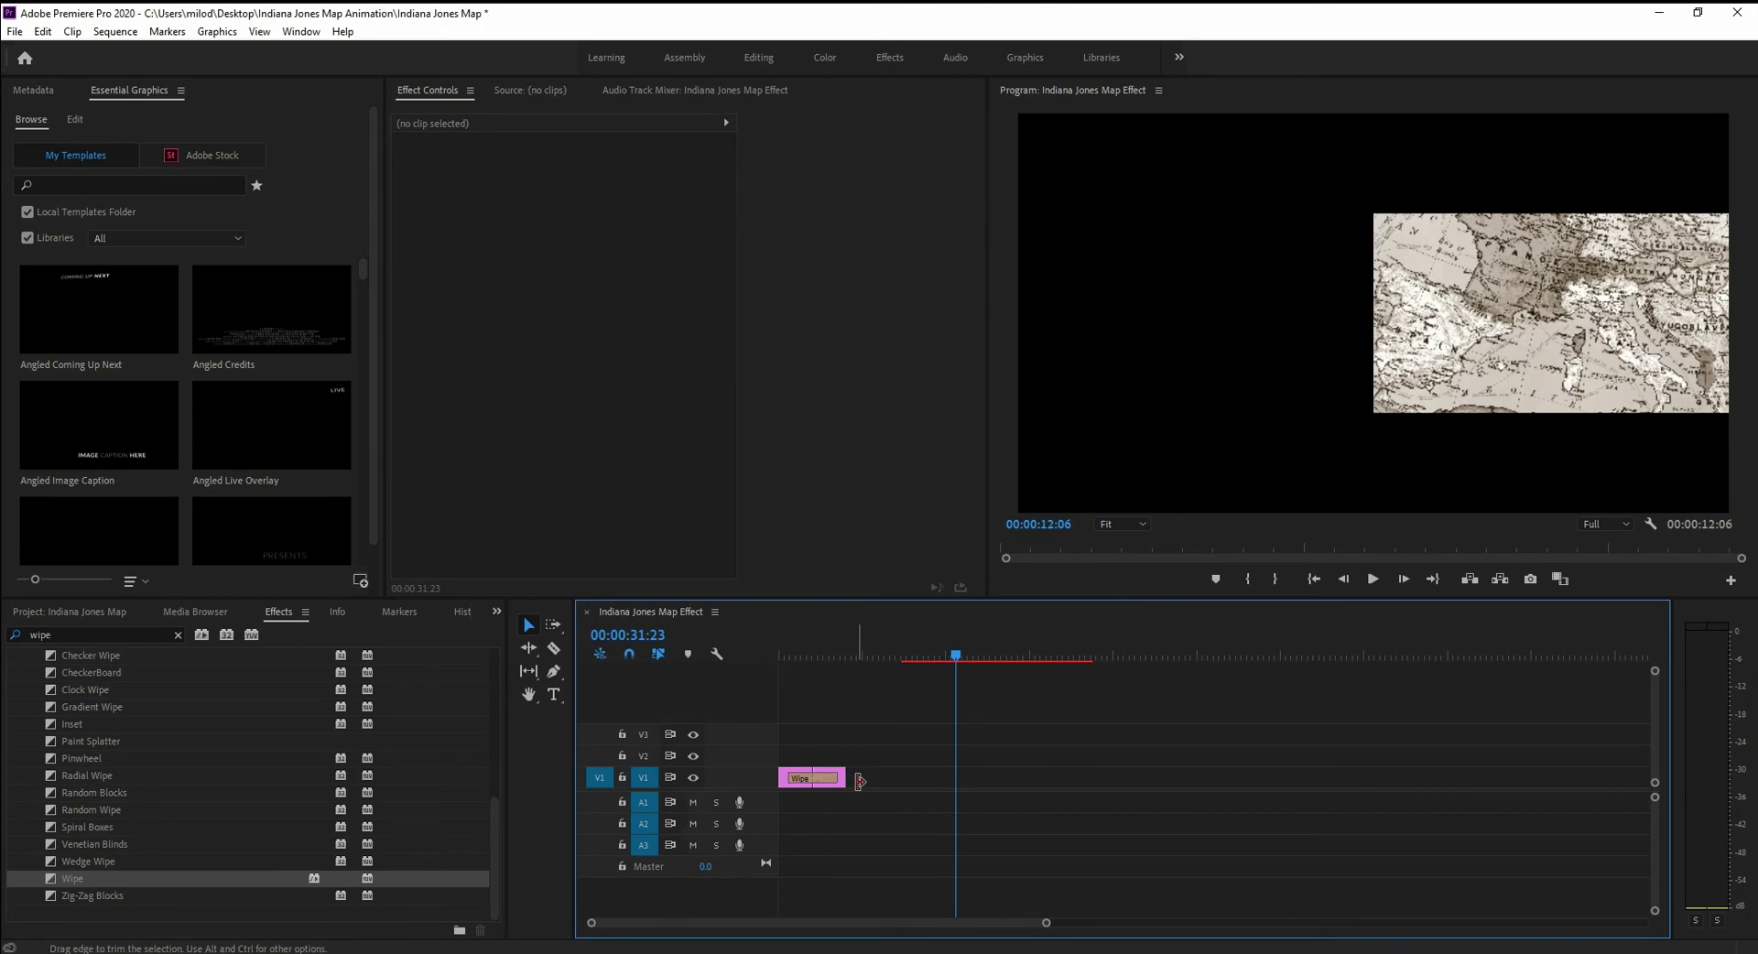
{"action": "key", "text": "Home"}
{"action": "key", "text": "equal"}
{"action": "key", "text": "equal"}
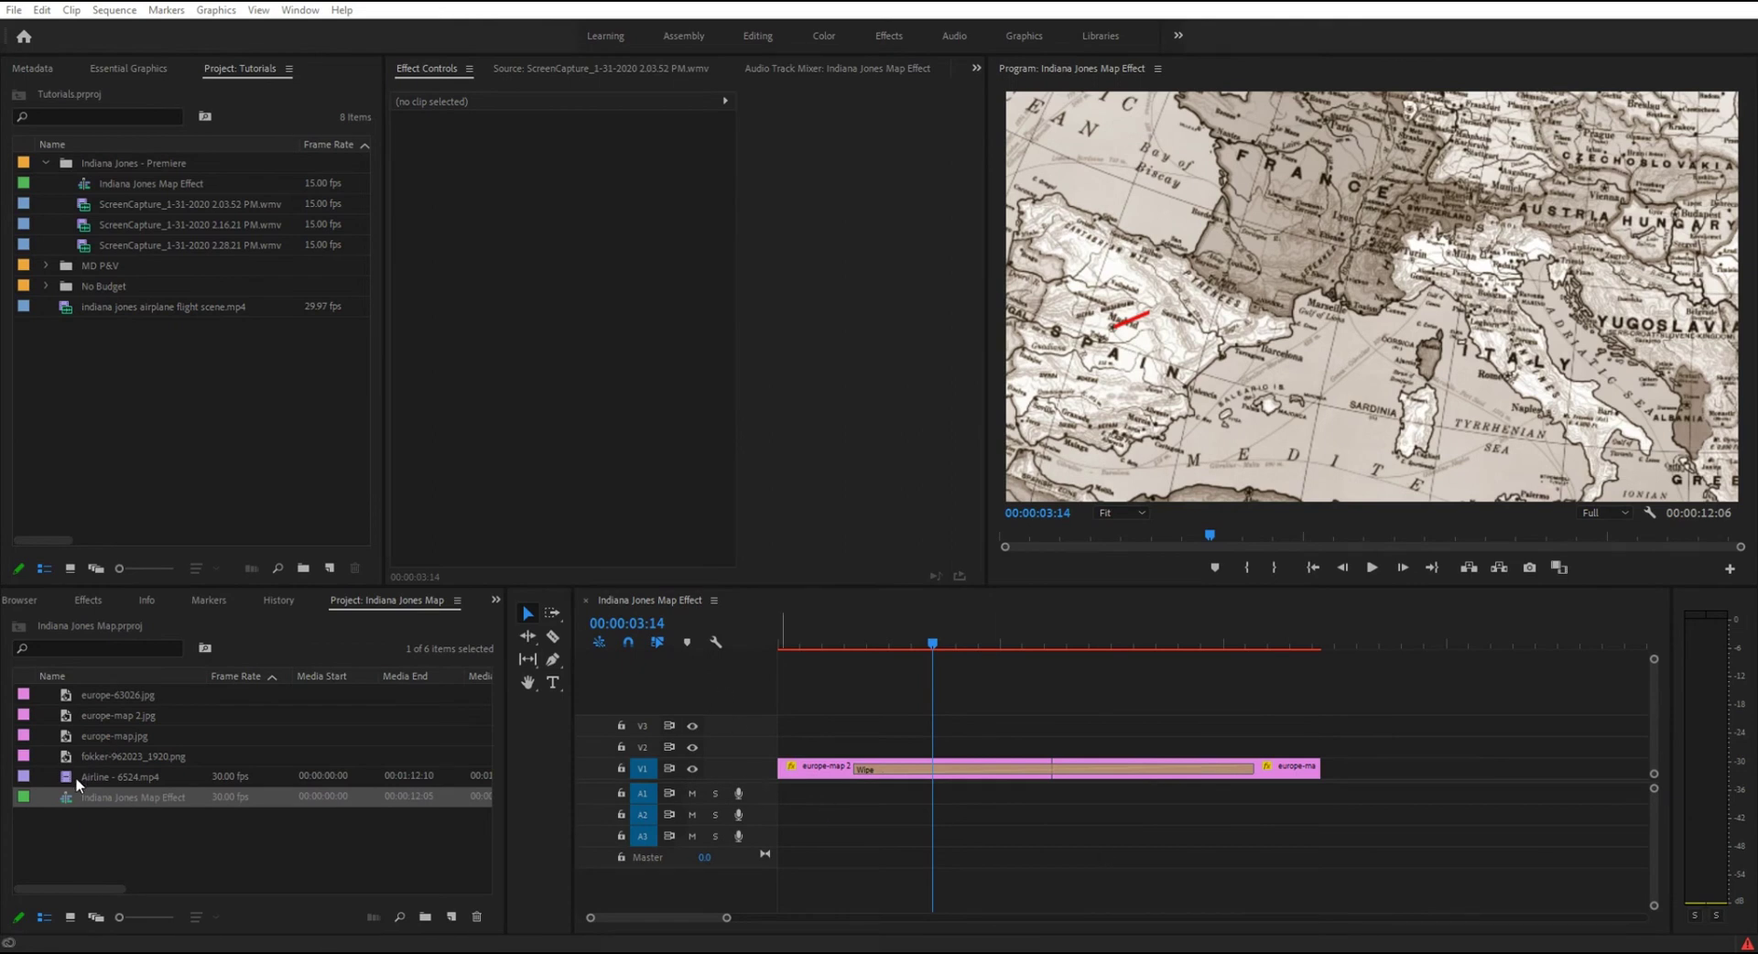
- Overlay Airline - 6524.mp4 on V2, trimmed to end with the maps, at about 50% opacity
{"action": "left_click_drag", "start_coordinate": [79, 776], "coordinate": [761, 749]}
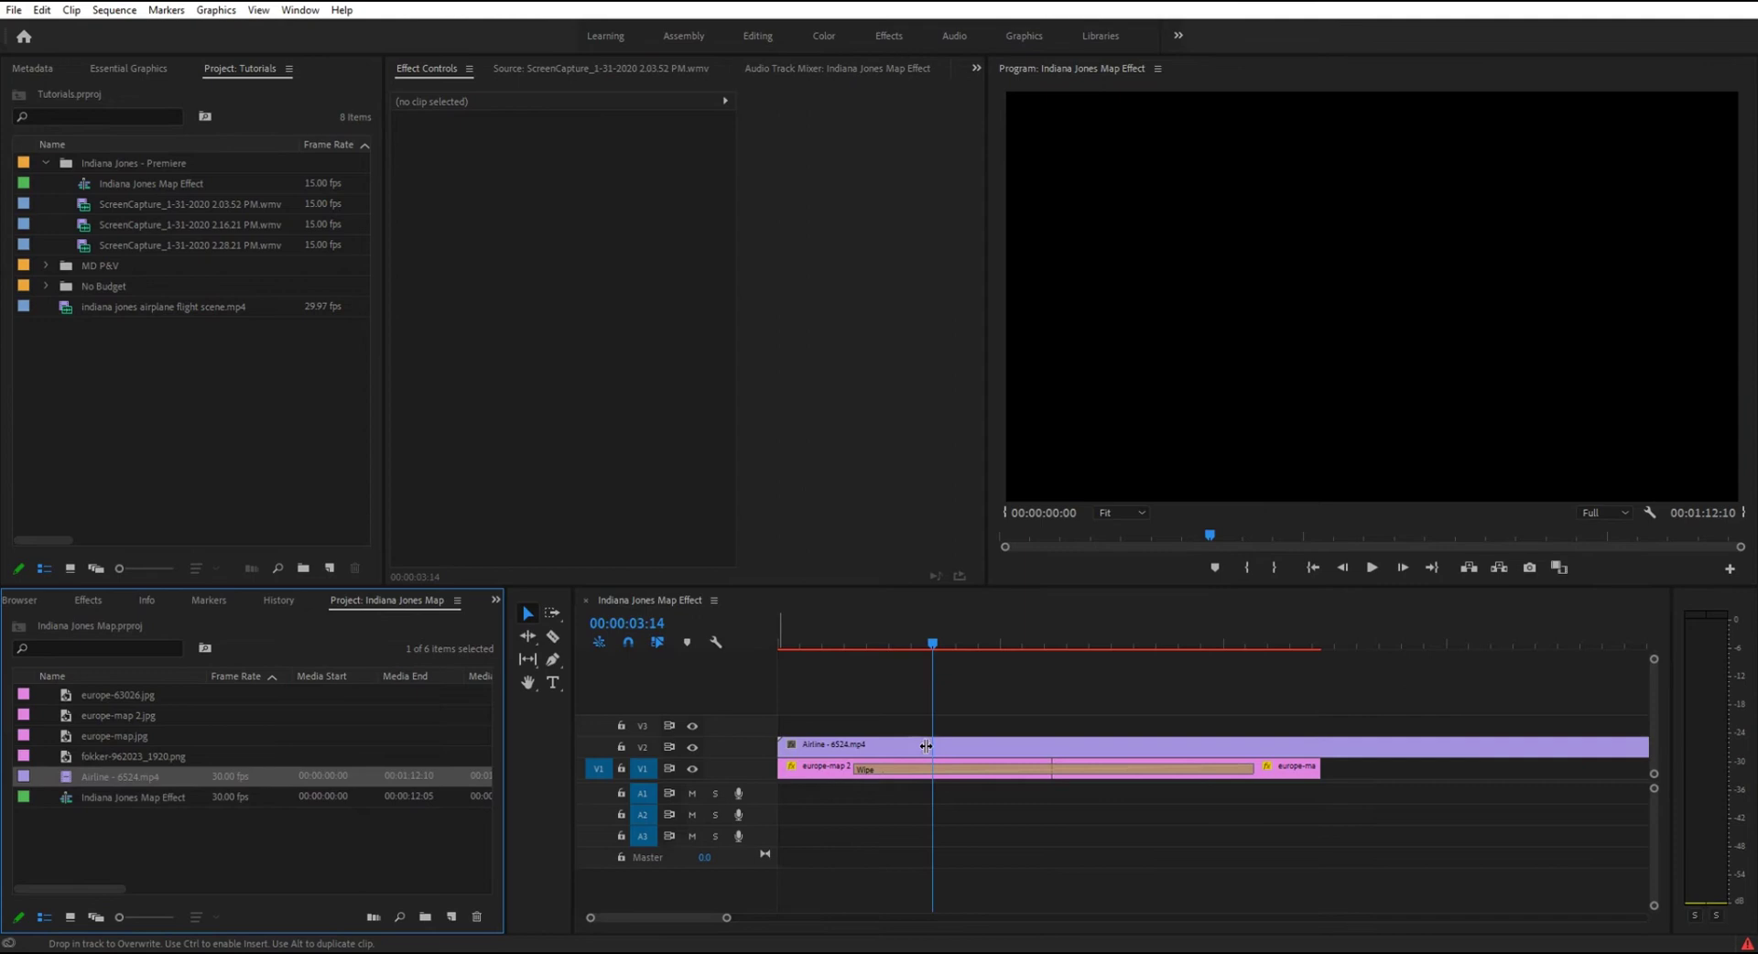
{"action": "left_click_drag", "start_coordinate": [1581, 752], "coordinate": [1319, 751]}
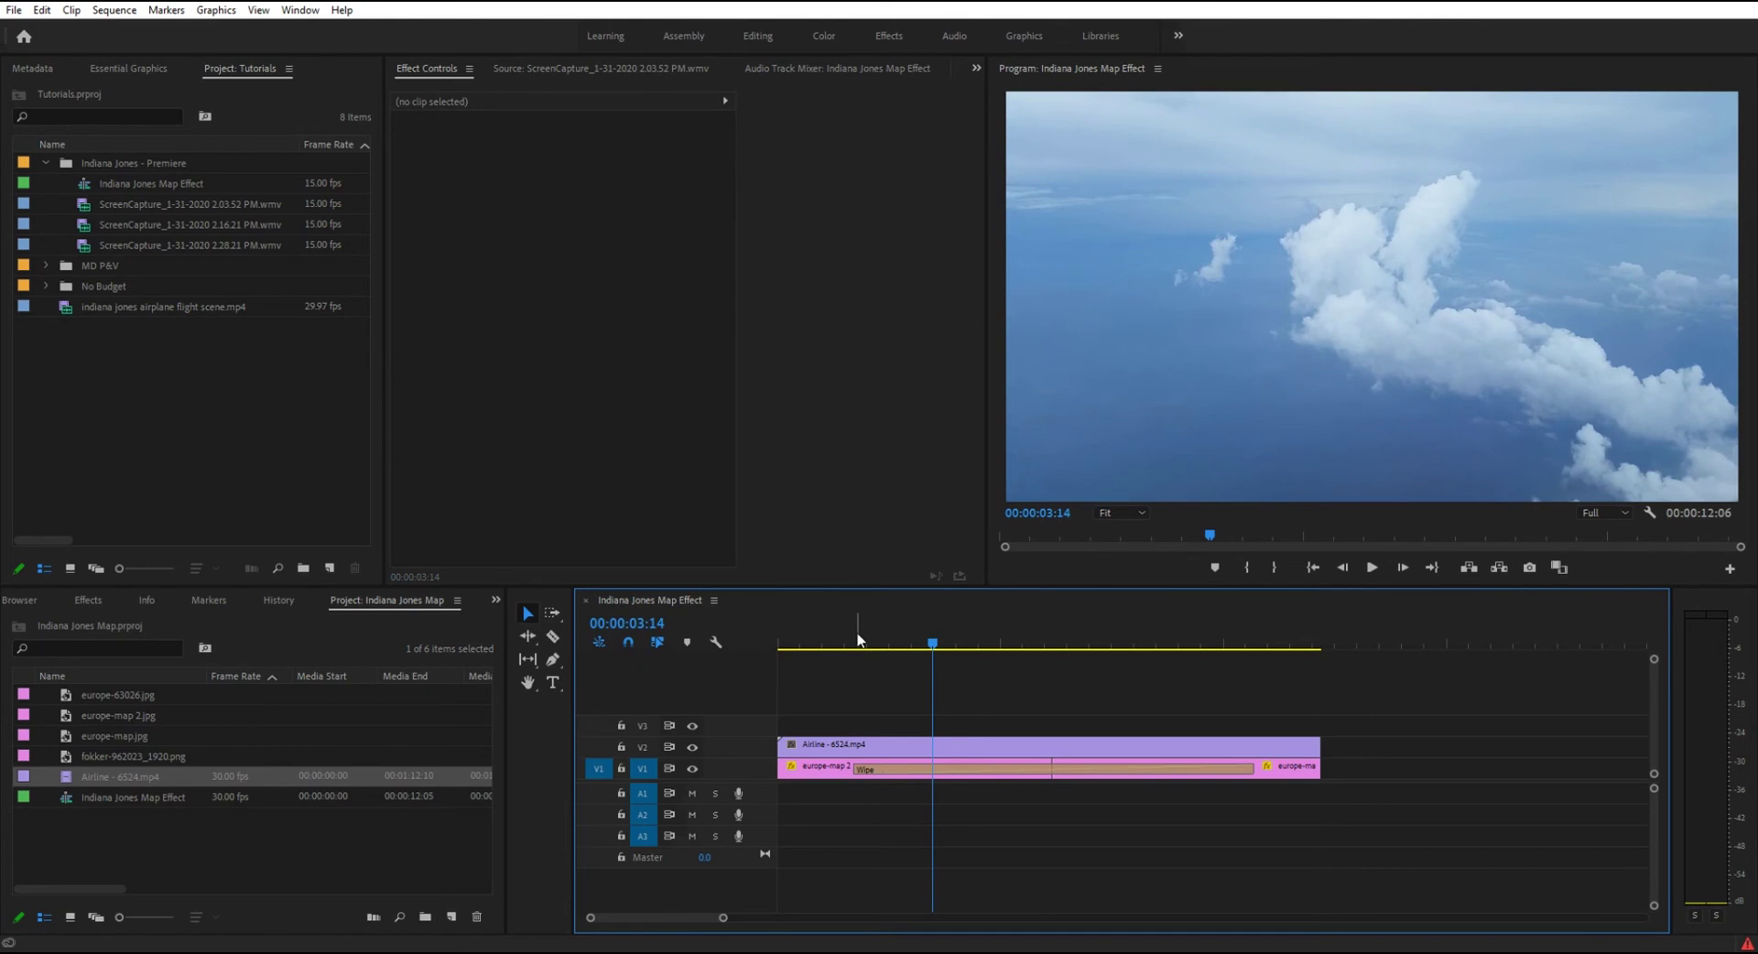
{"action": "left_click", "coordinate": [830, 752]}
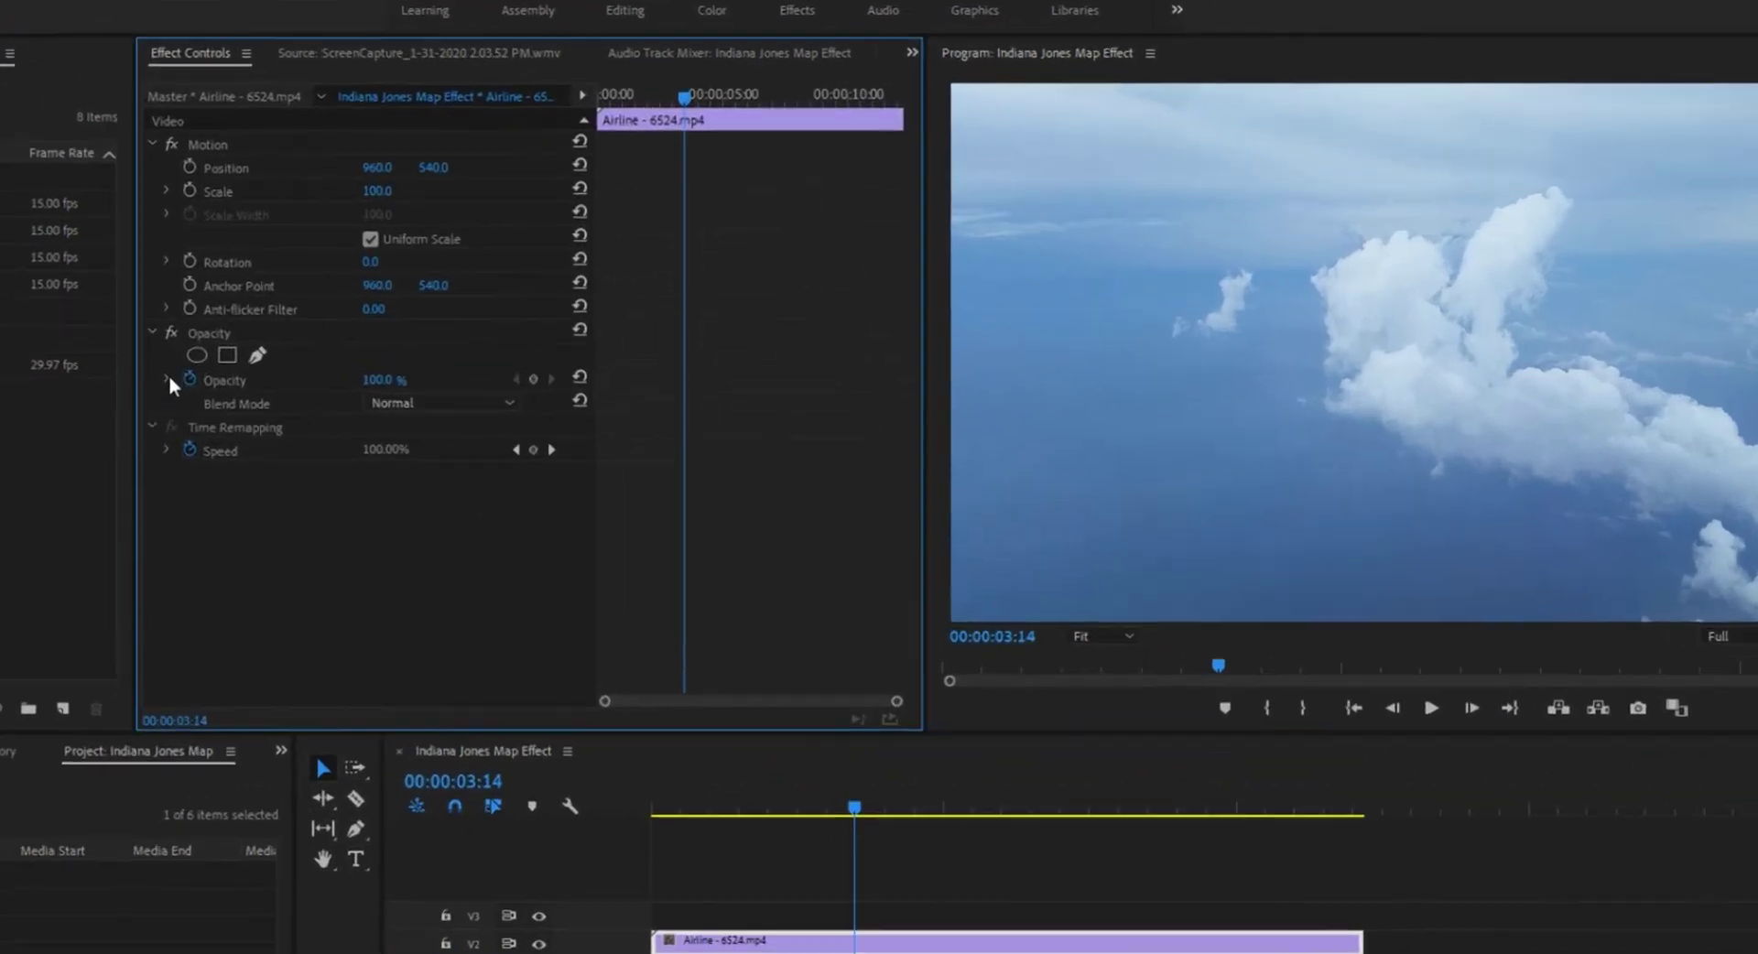
{"action": "left_click", "coordinate": [166, 379]}
{"action": "left_click_drag", "start_coordinate": [563, 434], "coordinate": [288, 467]}
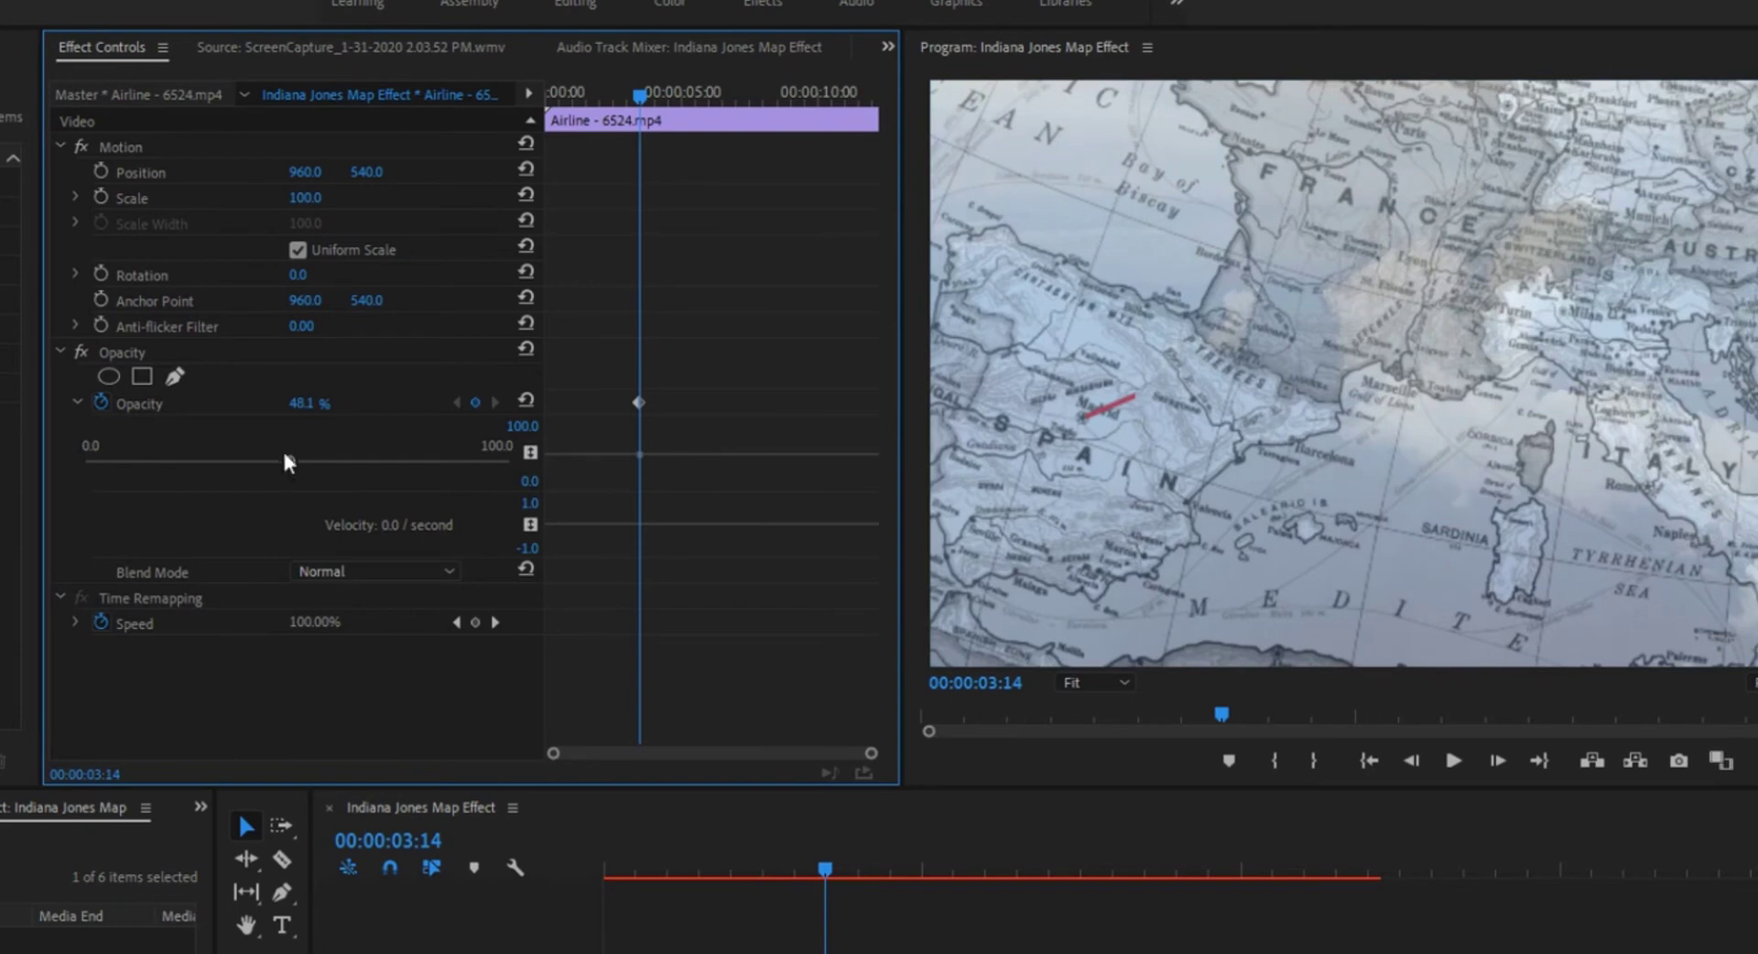
{"action": "left_click_drag", "start_coordinate": [291, 463], "coordinate": [302, 470]}
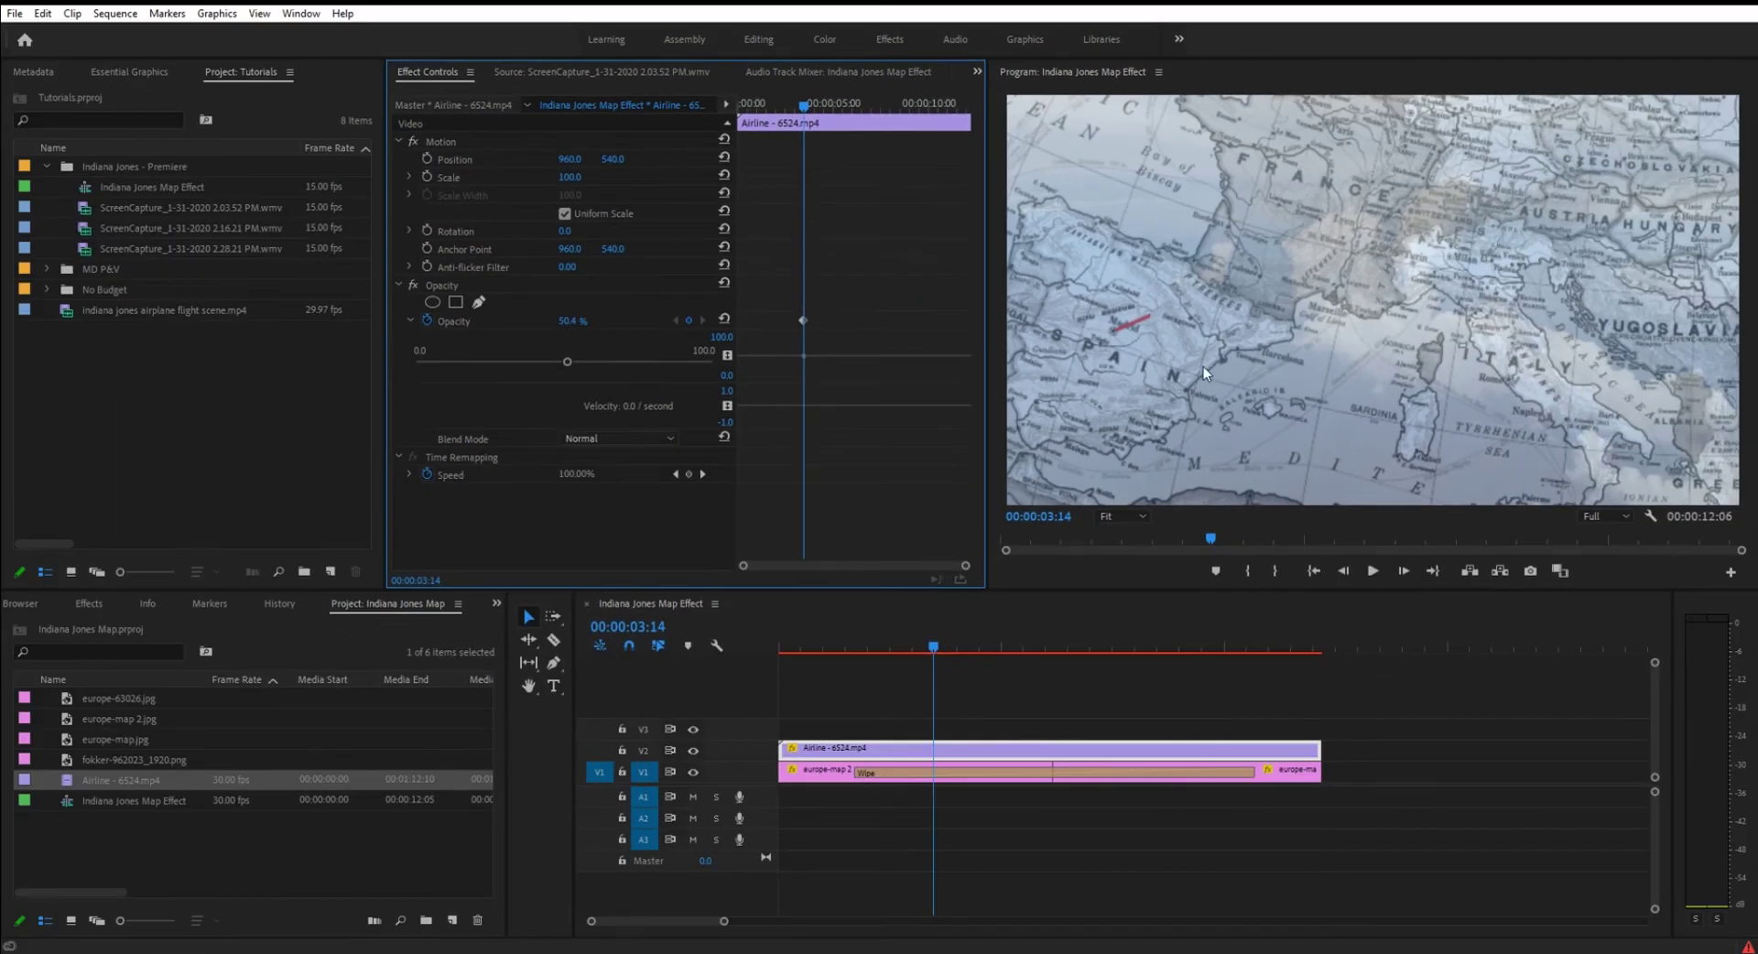
- Place fokker-962023_1920.png on V3, scaled to 67 and rotated 8°
{"action": "left_click", "coordinate": [77, 760]}
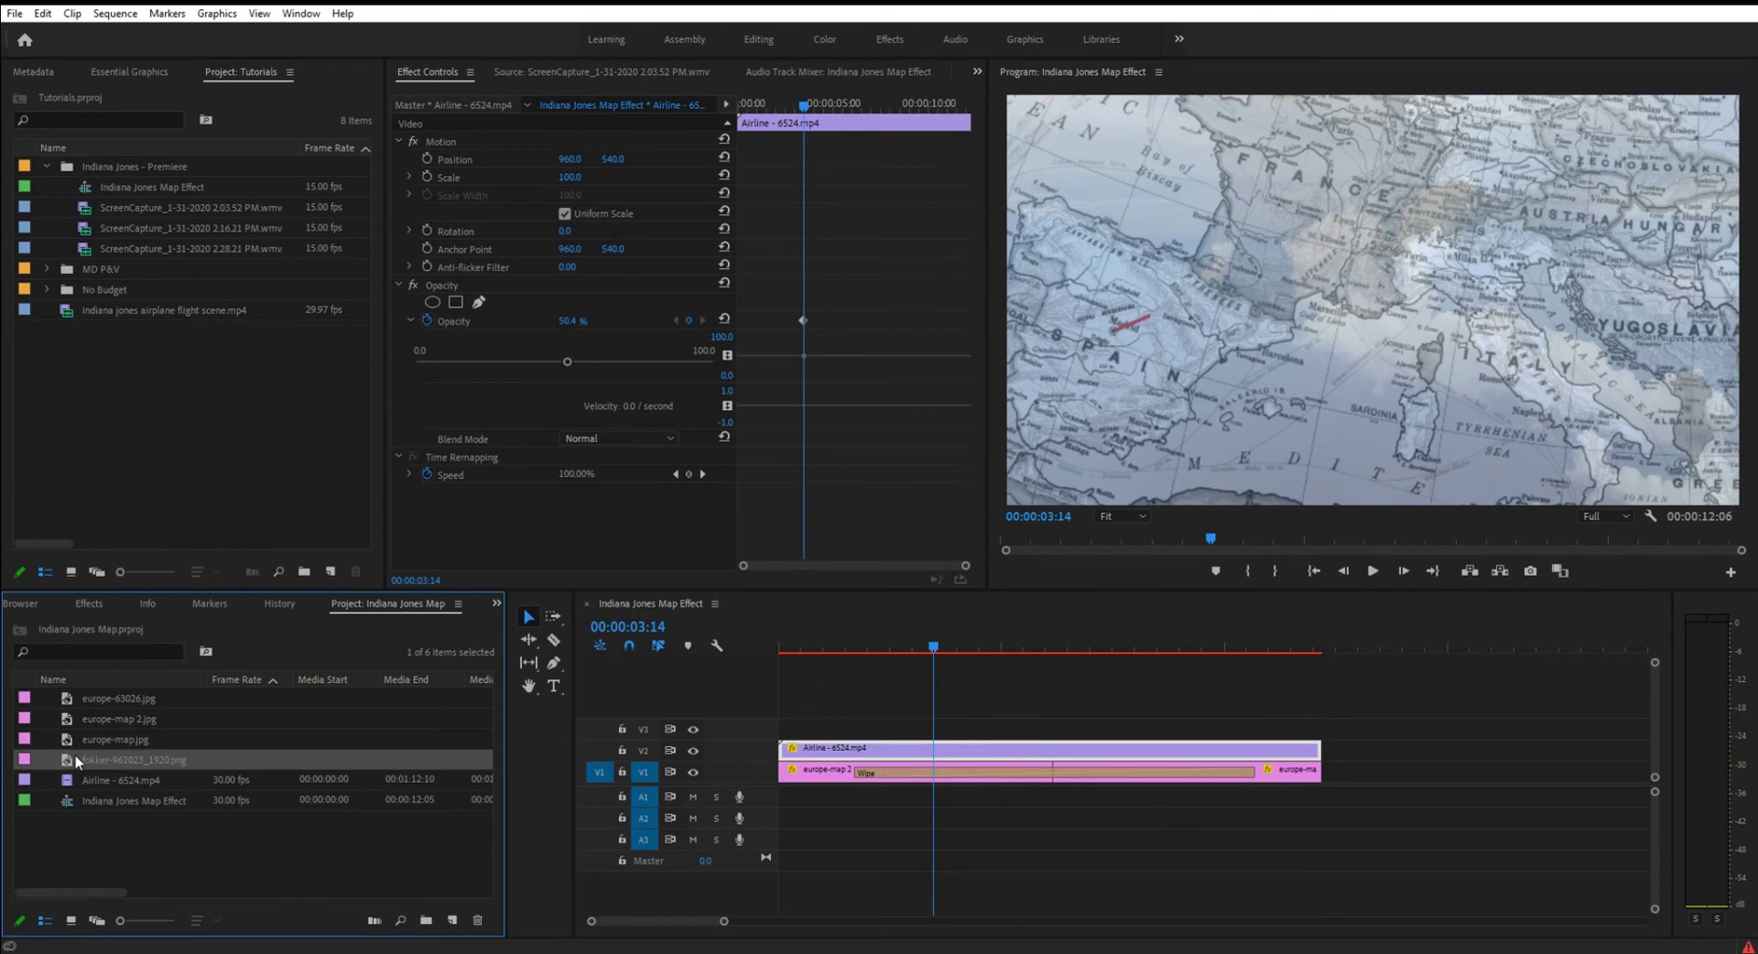
{"action": "left_click_drag", "start_coordinate": [77, 760], "coordinate": [1321, 720]}
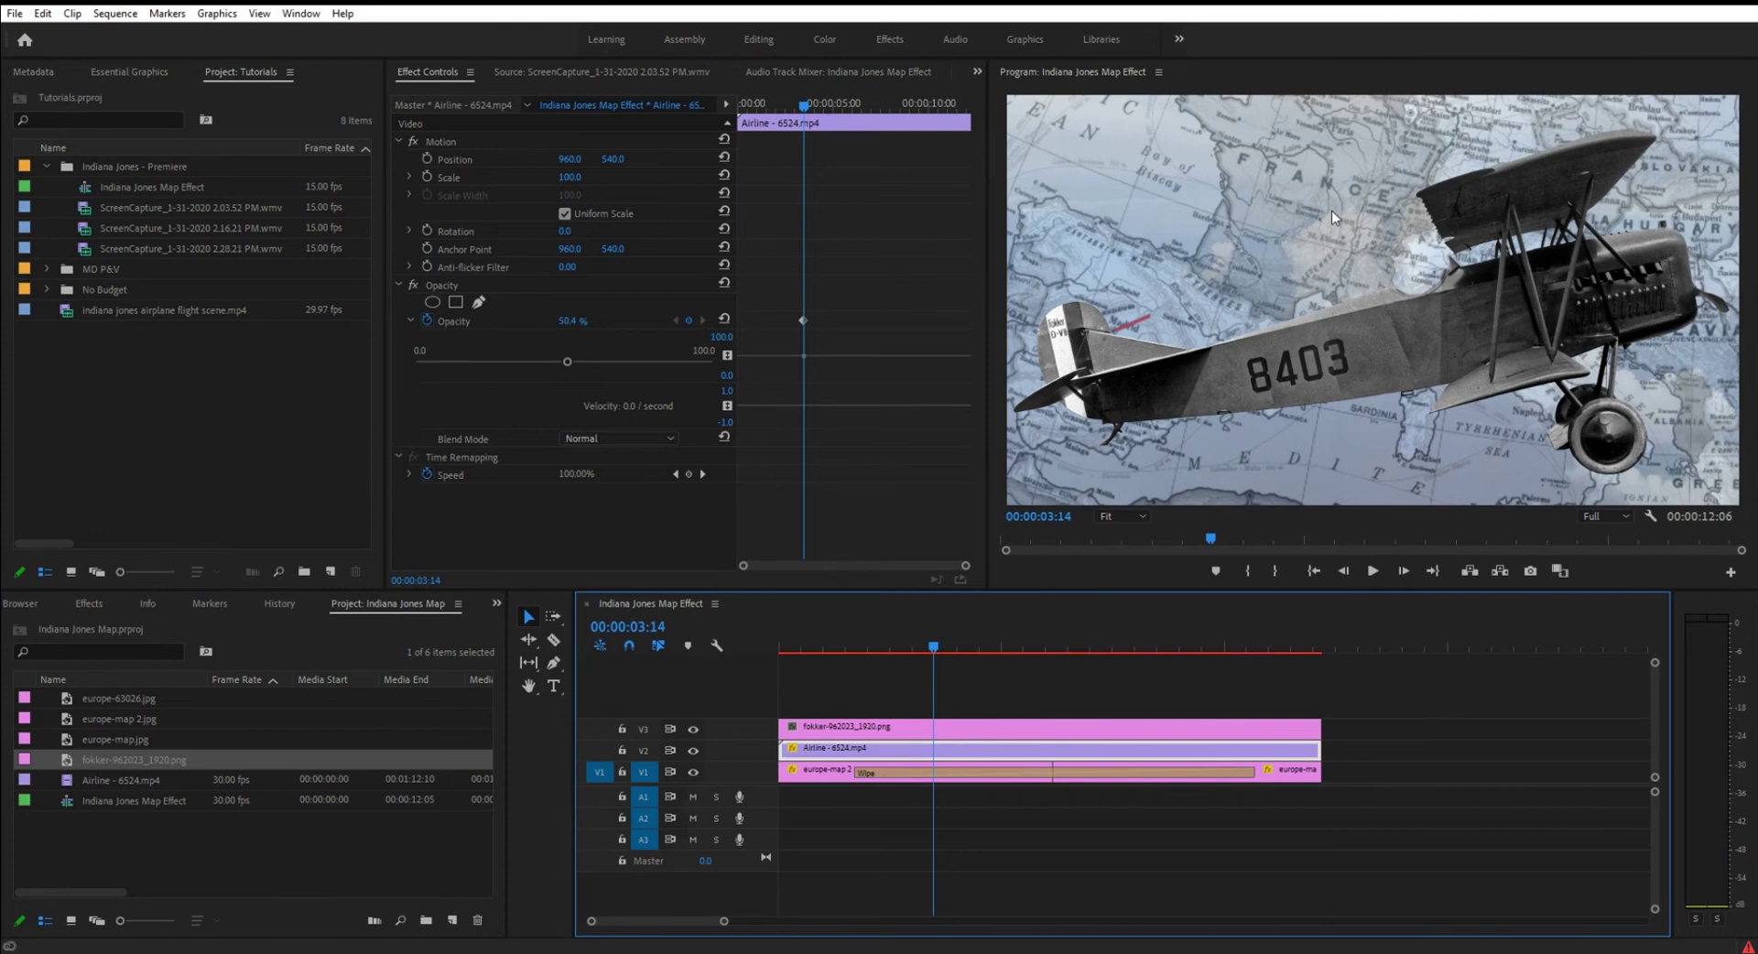
{"action": "left_click", "coordinate": [928, 732]}
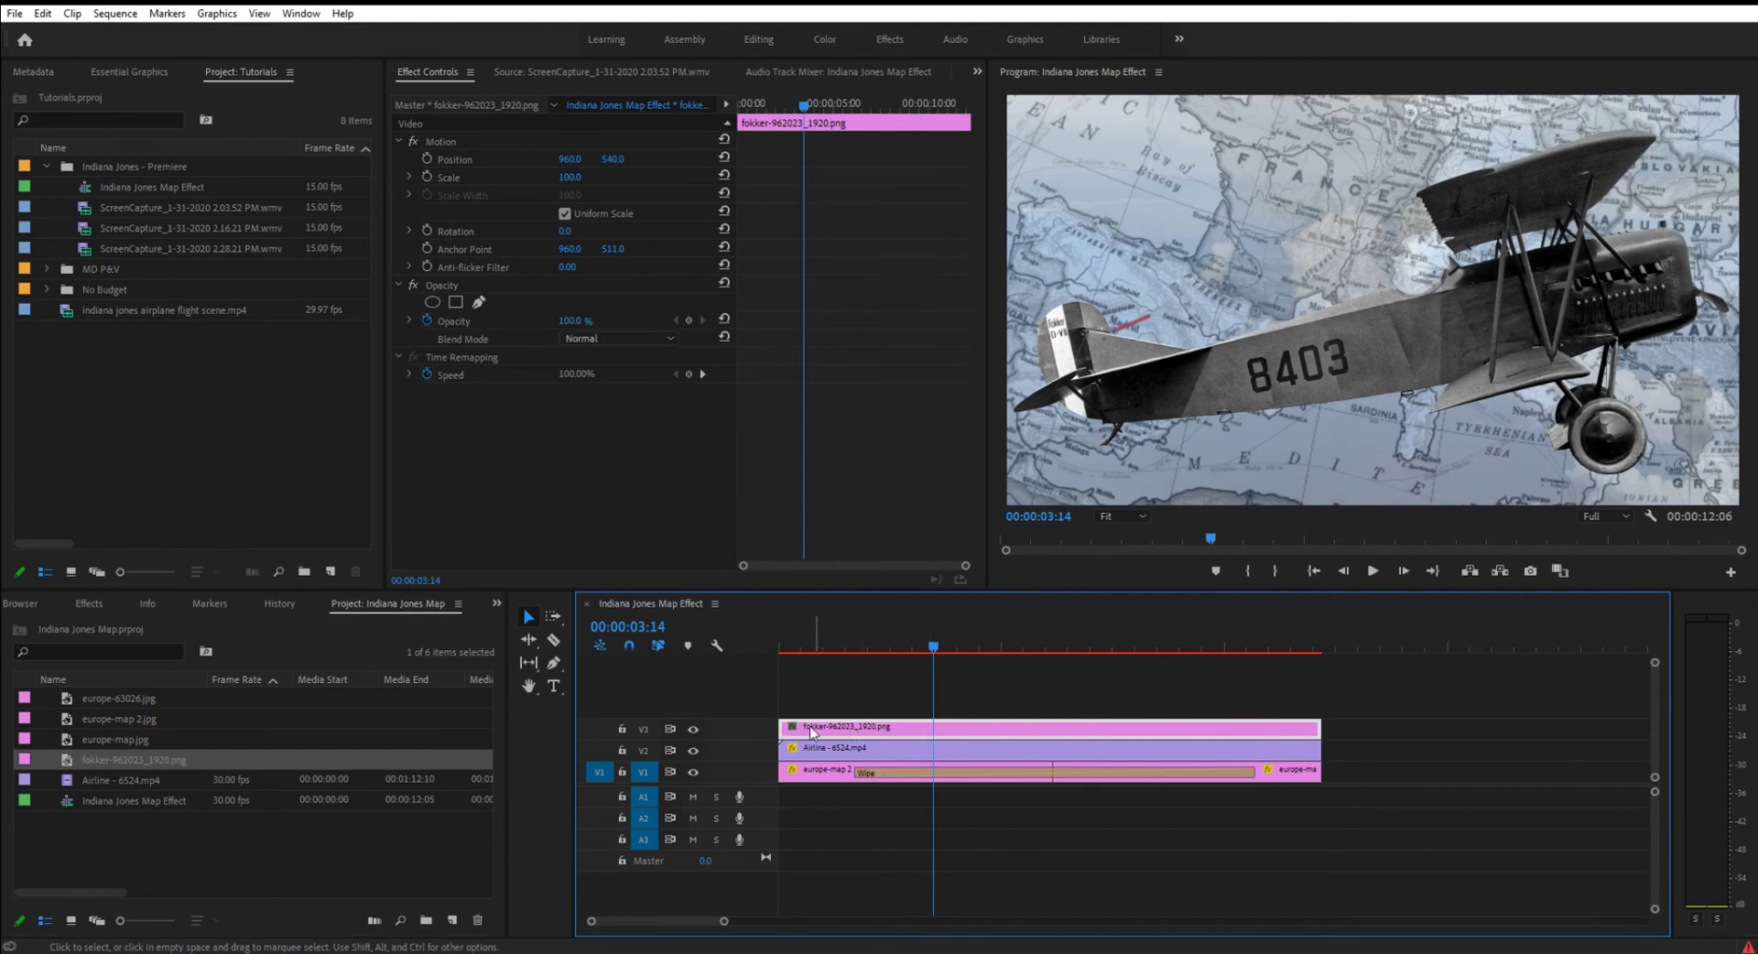
{"action": "left_click", "coordinate": [559, 236]}
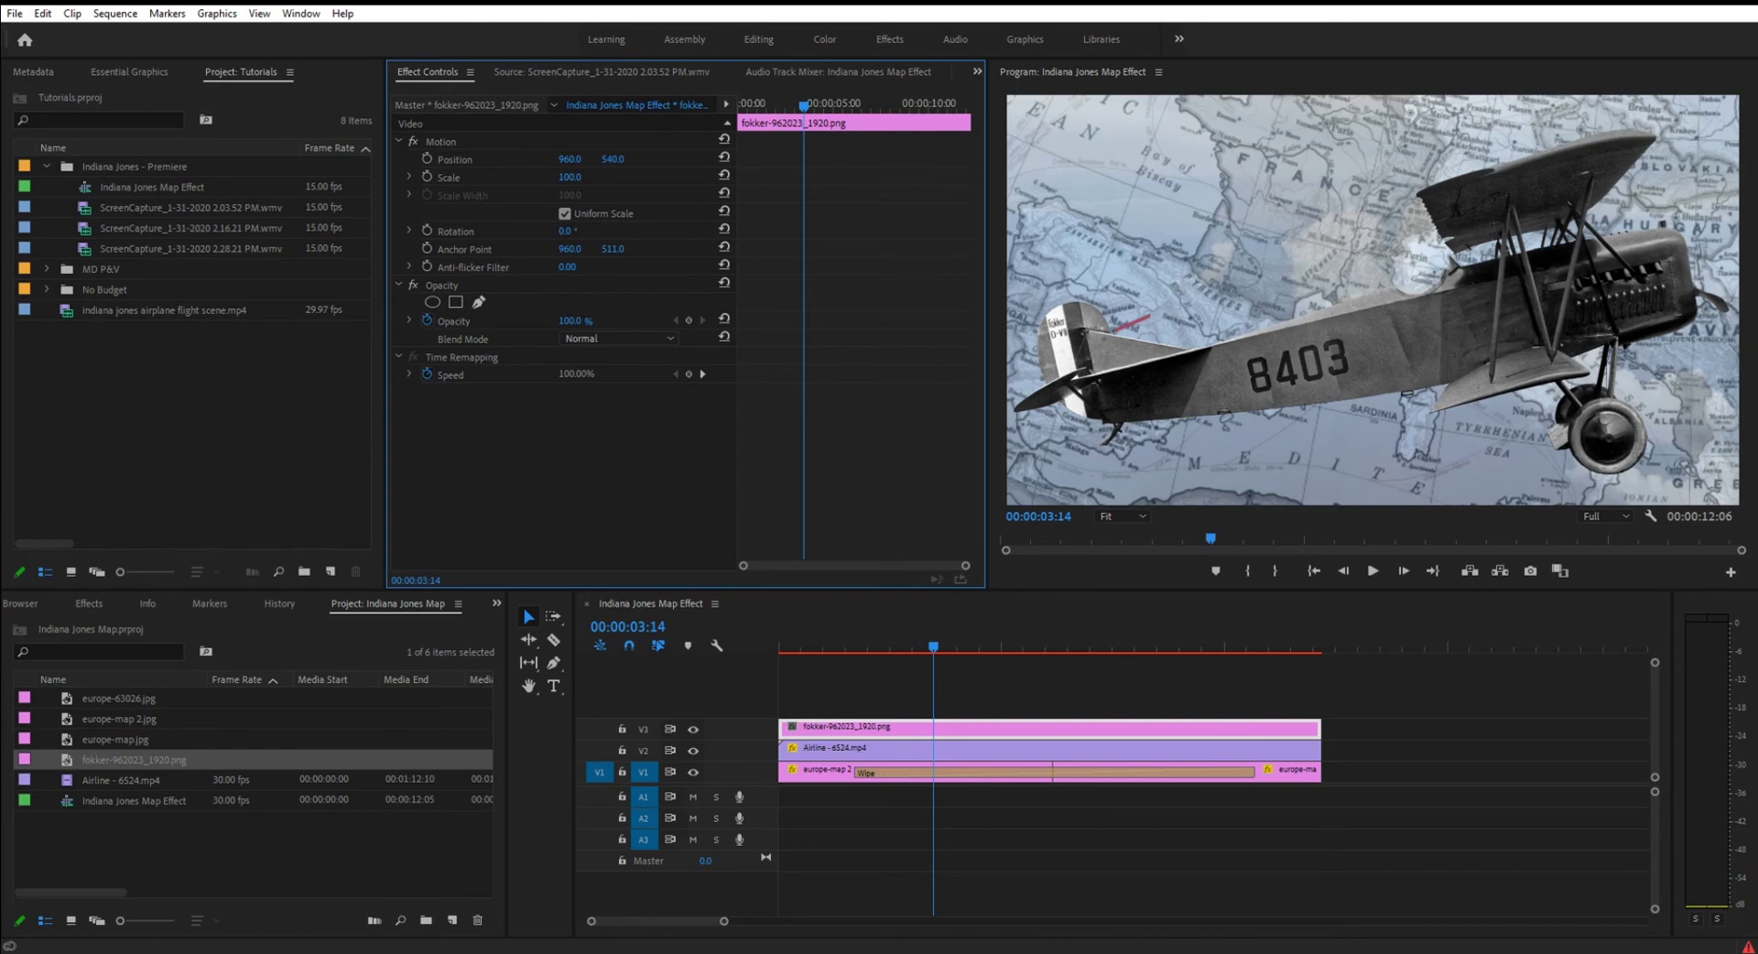
{"action": "left_click_drag", "start_coordinate": [566, 231], "coordinate": [539, 177]}
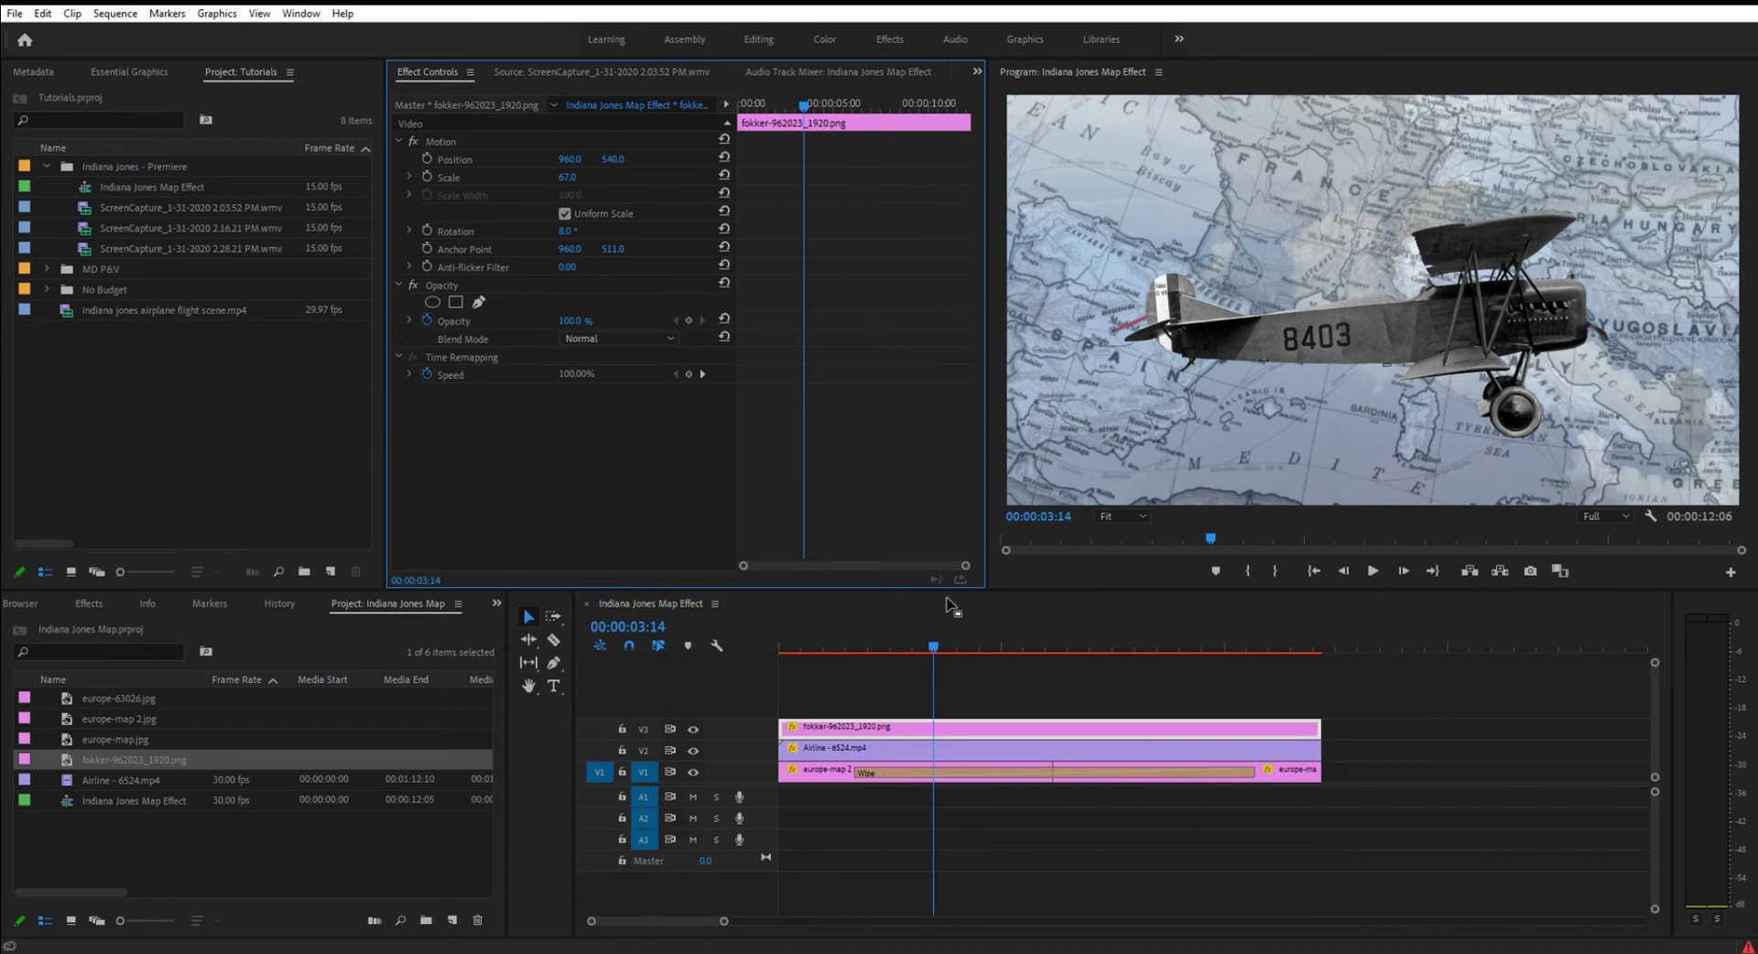
{"action": "left_click_drag", "start_coordinate": [938, 644], "coordinate": [842, 655]}
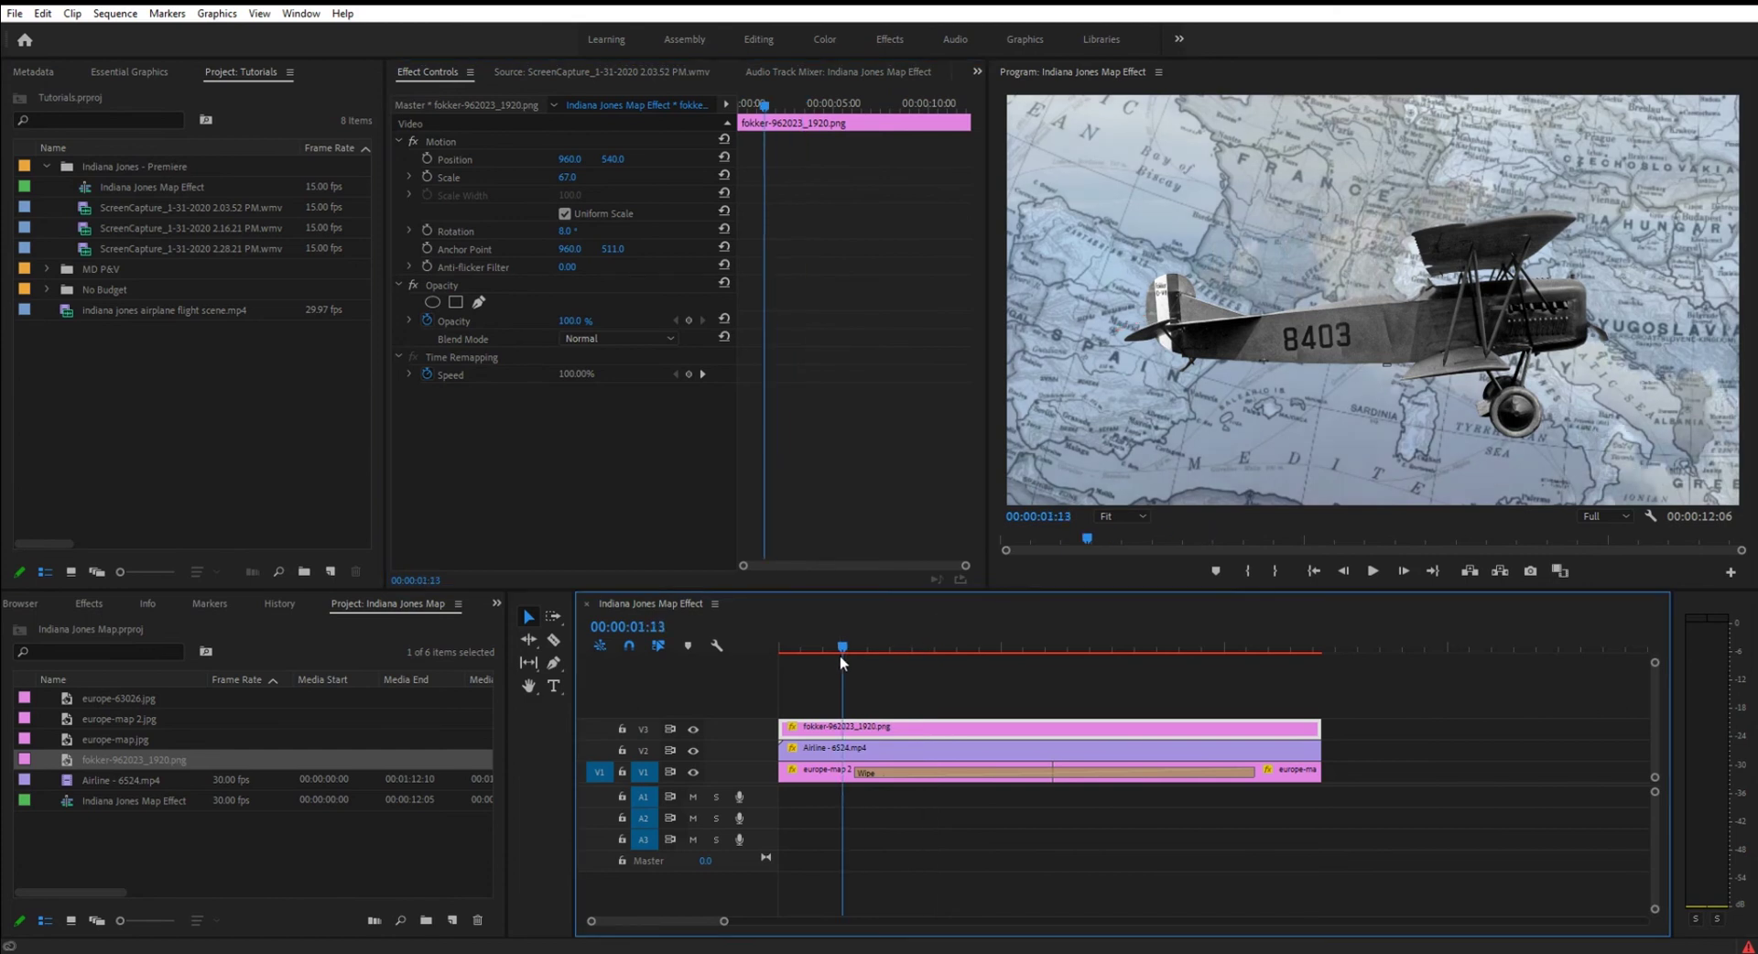
- At 00:00:01:13, move the biplane left to 633.6, 546.8 and set a Position keyframe
{"action": "left_click", "coordinate": [438, 139]}
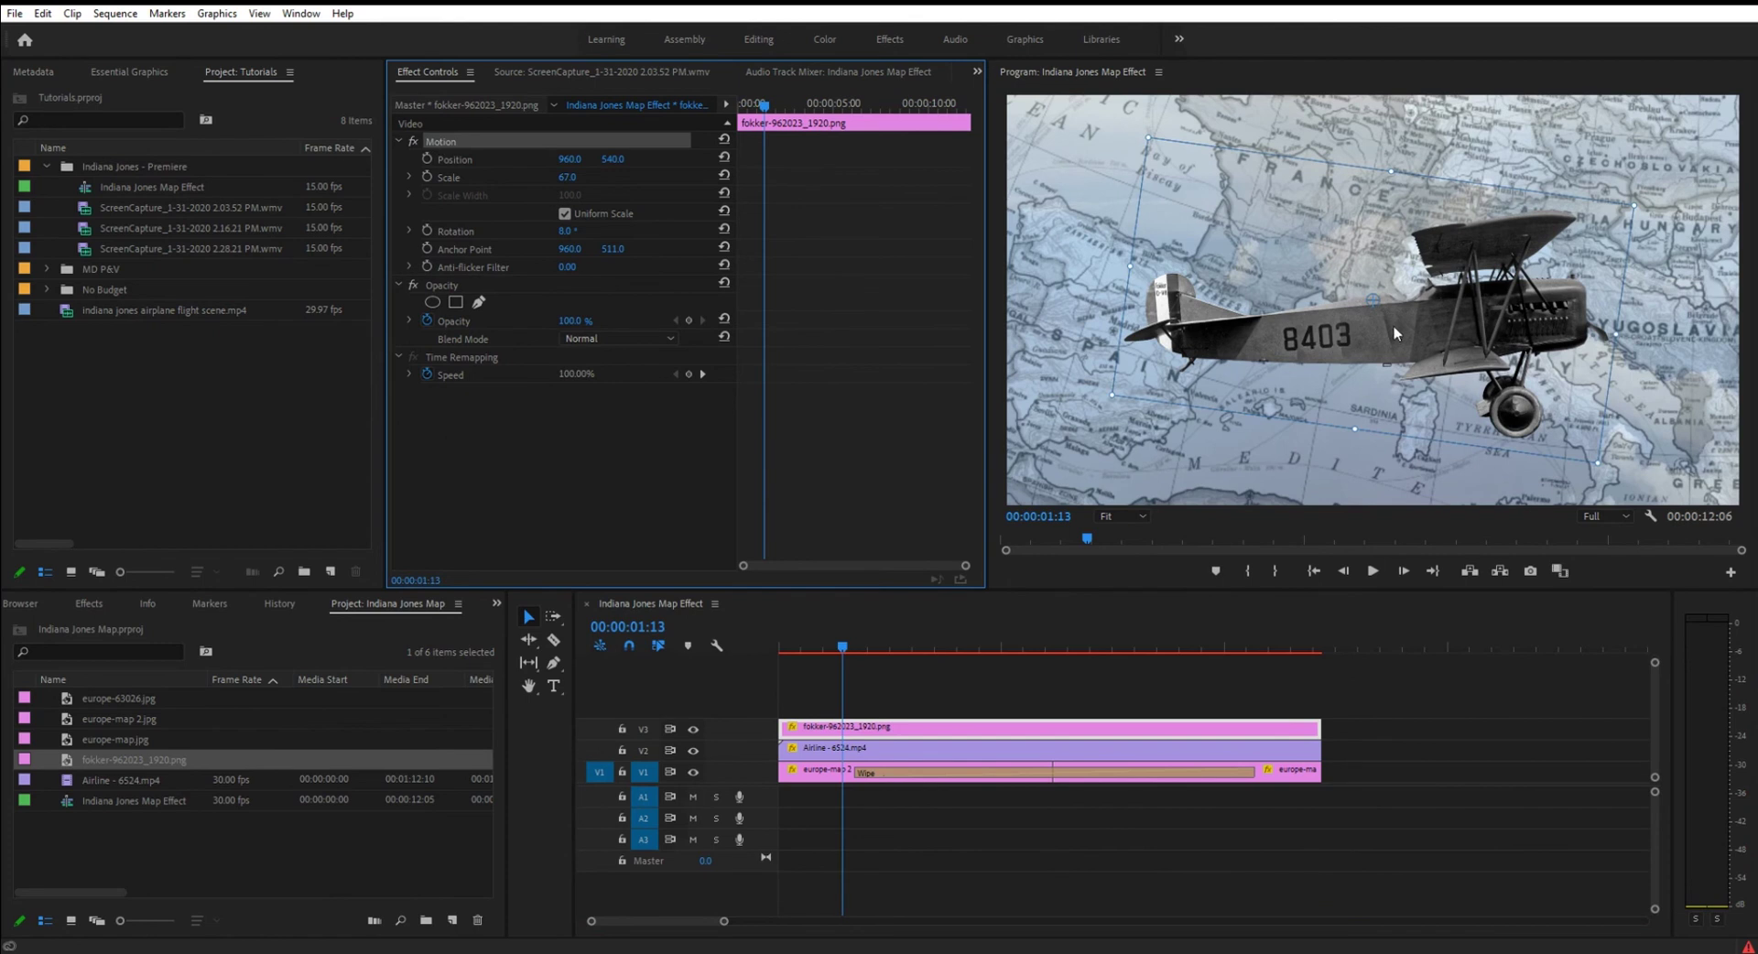
{"action": "left_click_drag", "start_coordinate": [1393, 326], "coordinate": [1266, 328]}
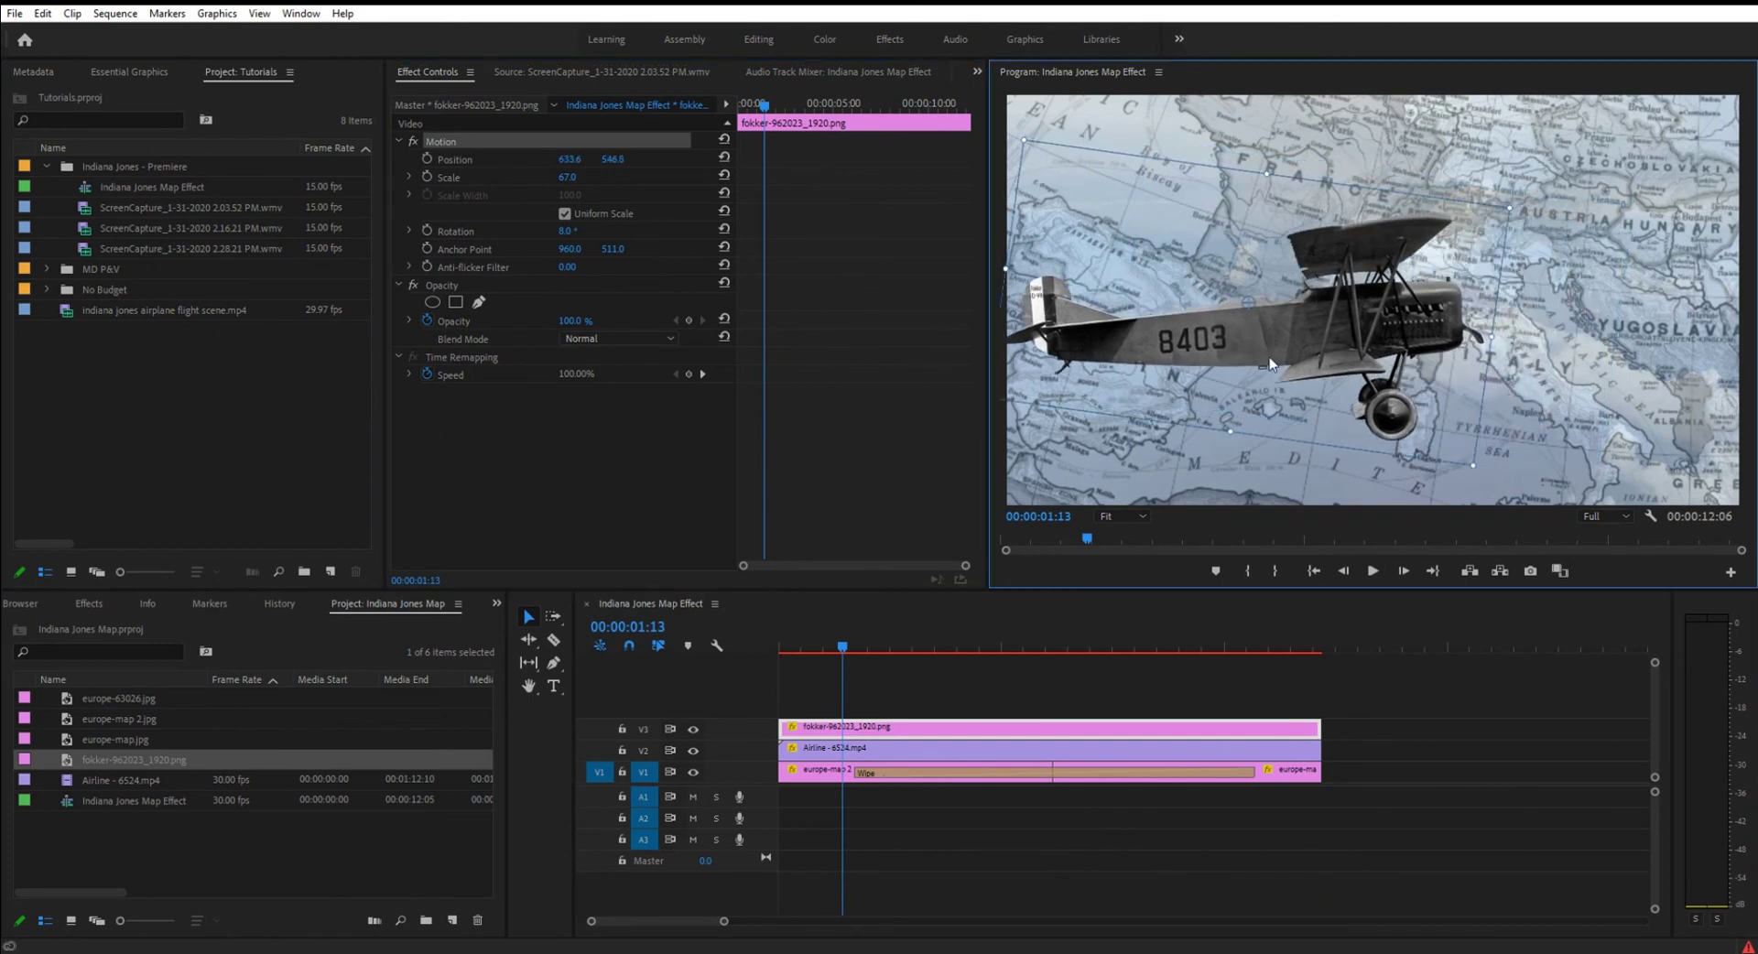
{"action": "left_click", "coordinate": [426, 159]}
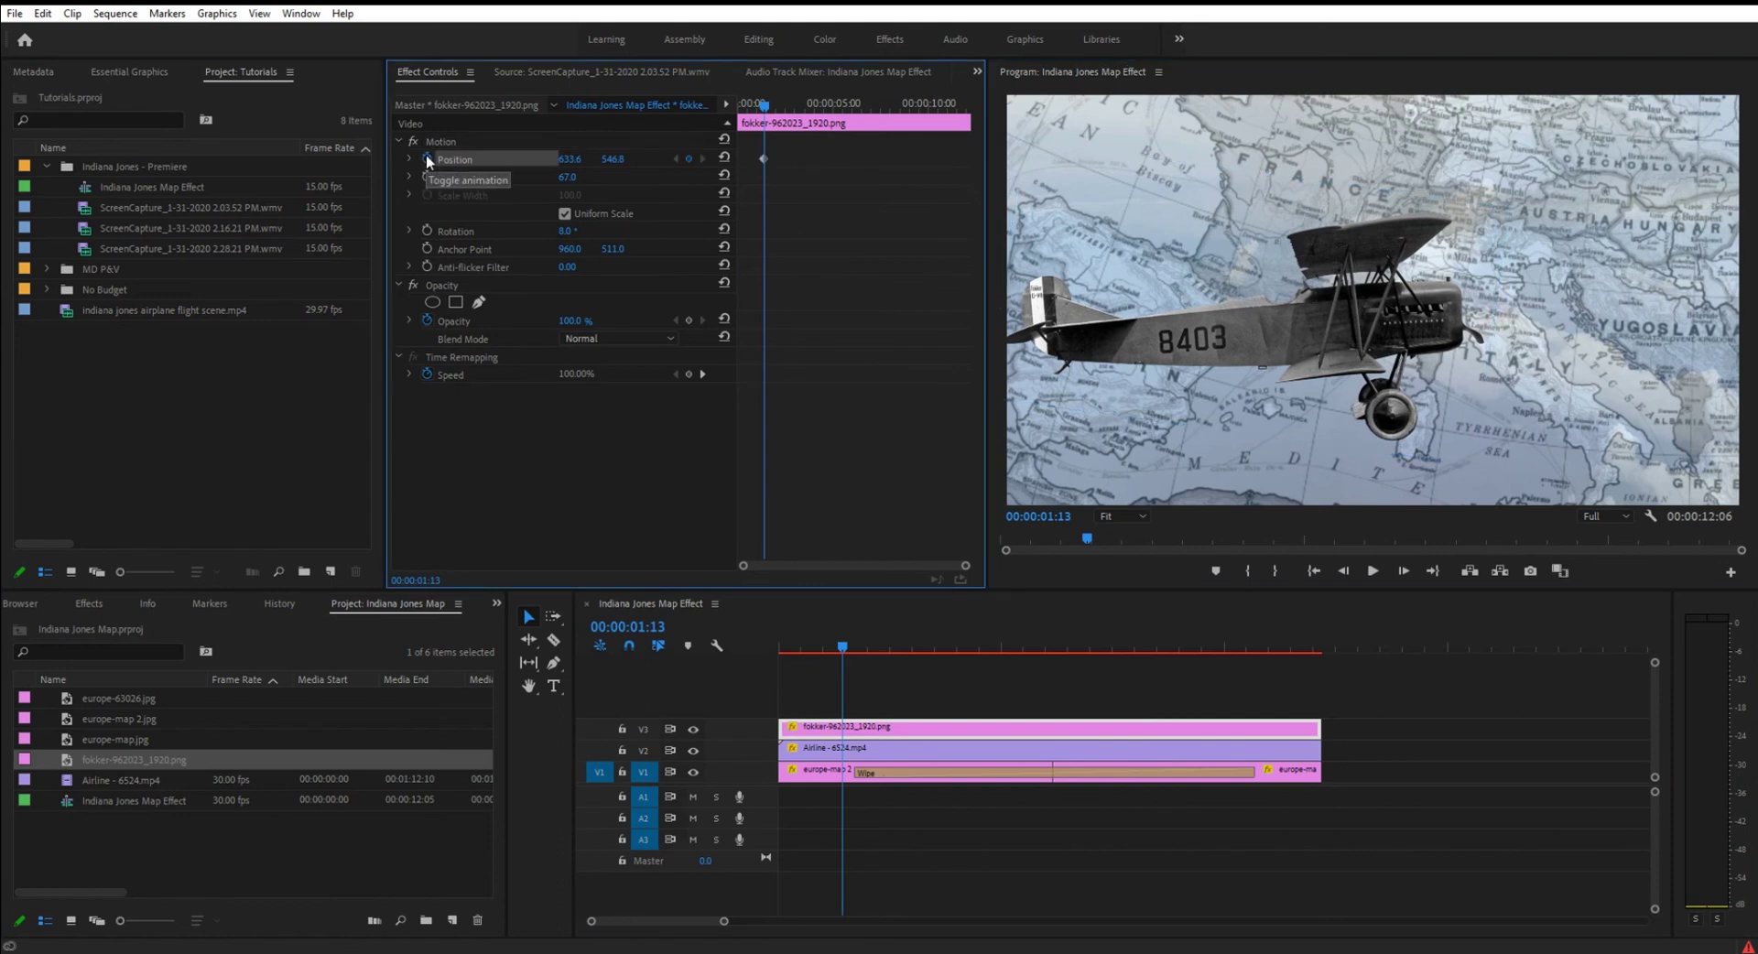
- At 00:00:10:28, move the biplane right to 1254.9, 506.3 for the end keyframe
{"action": "left_click_drag", "start_coordinate": [842, 648], "coordinate": [1248, 655]}
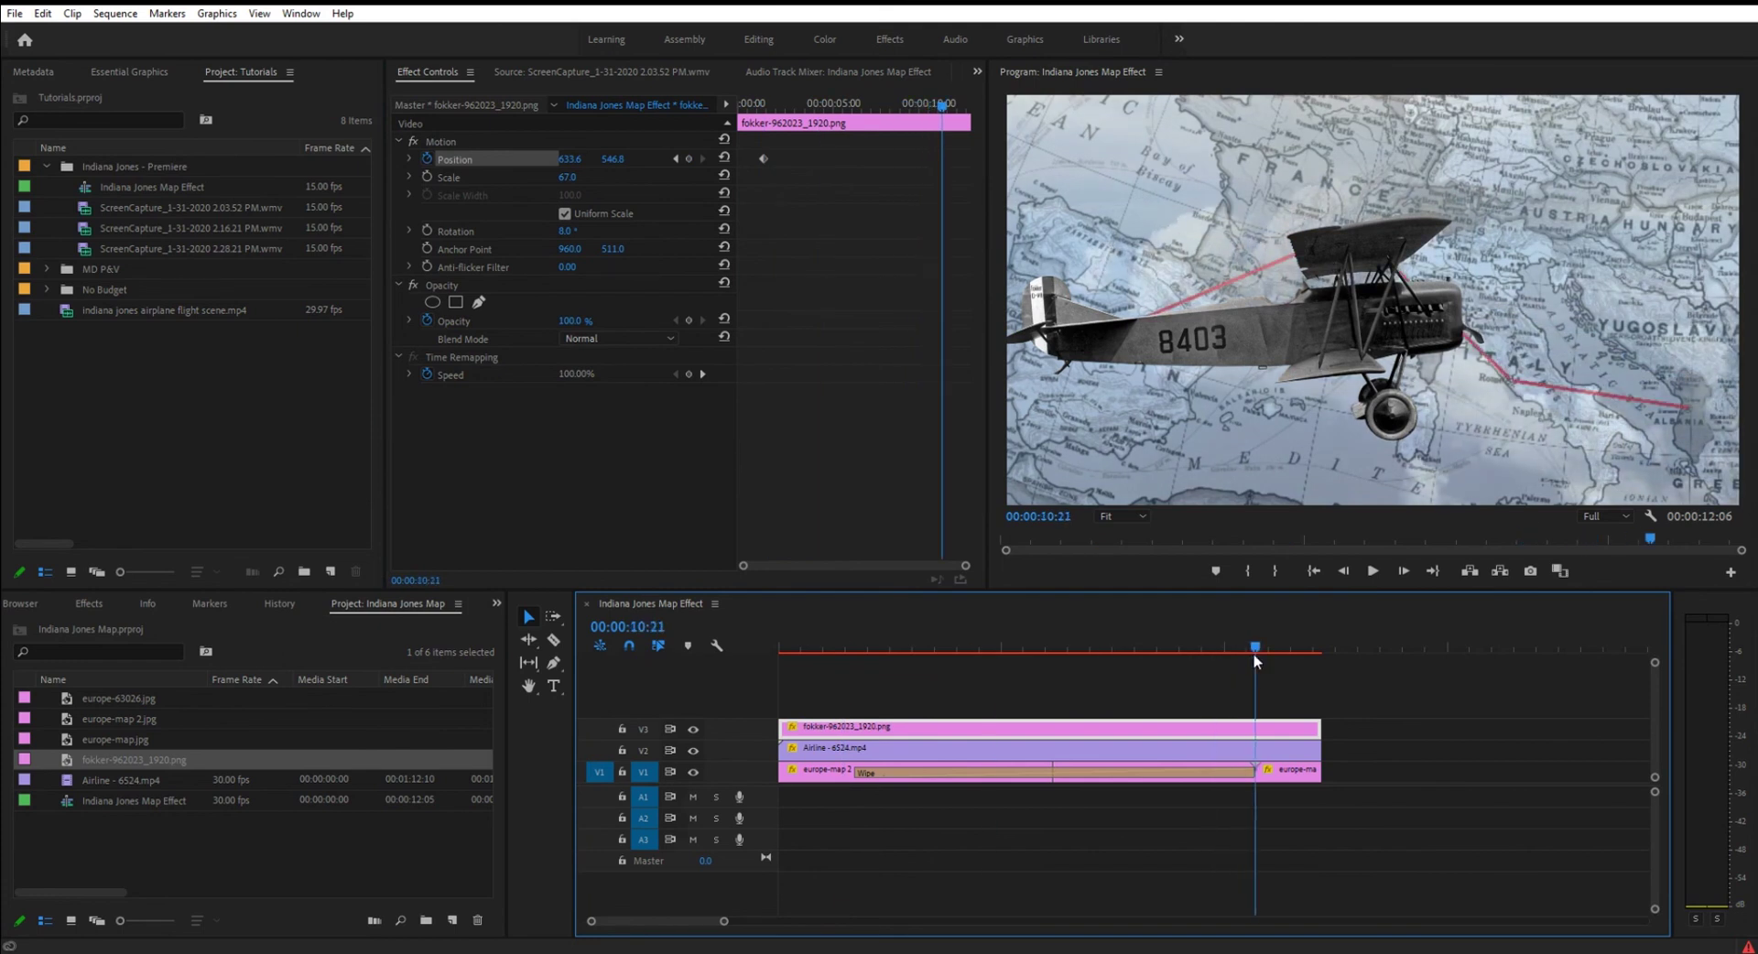
{"action": "left_click", "coordinate": [1265, 653]}
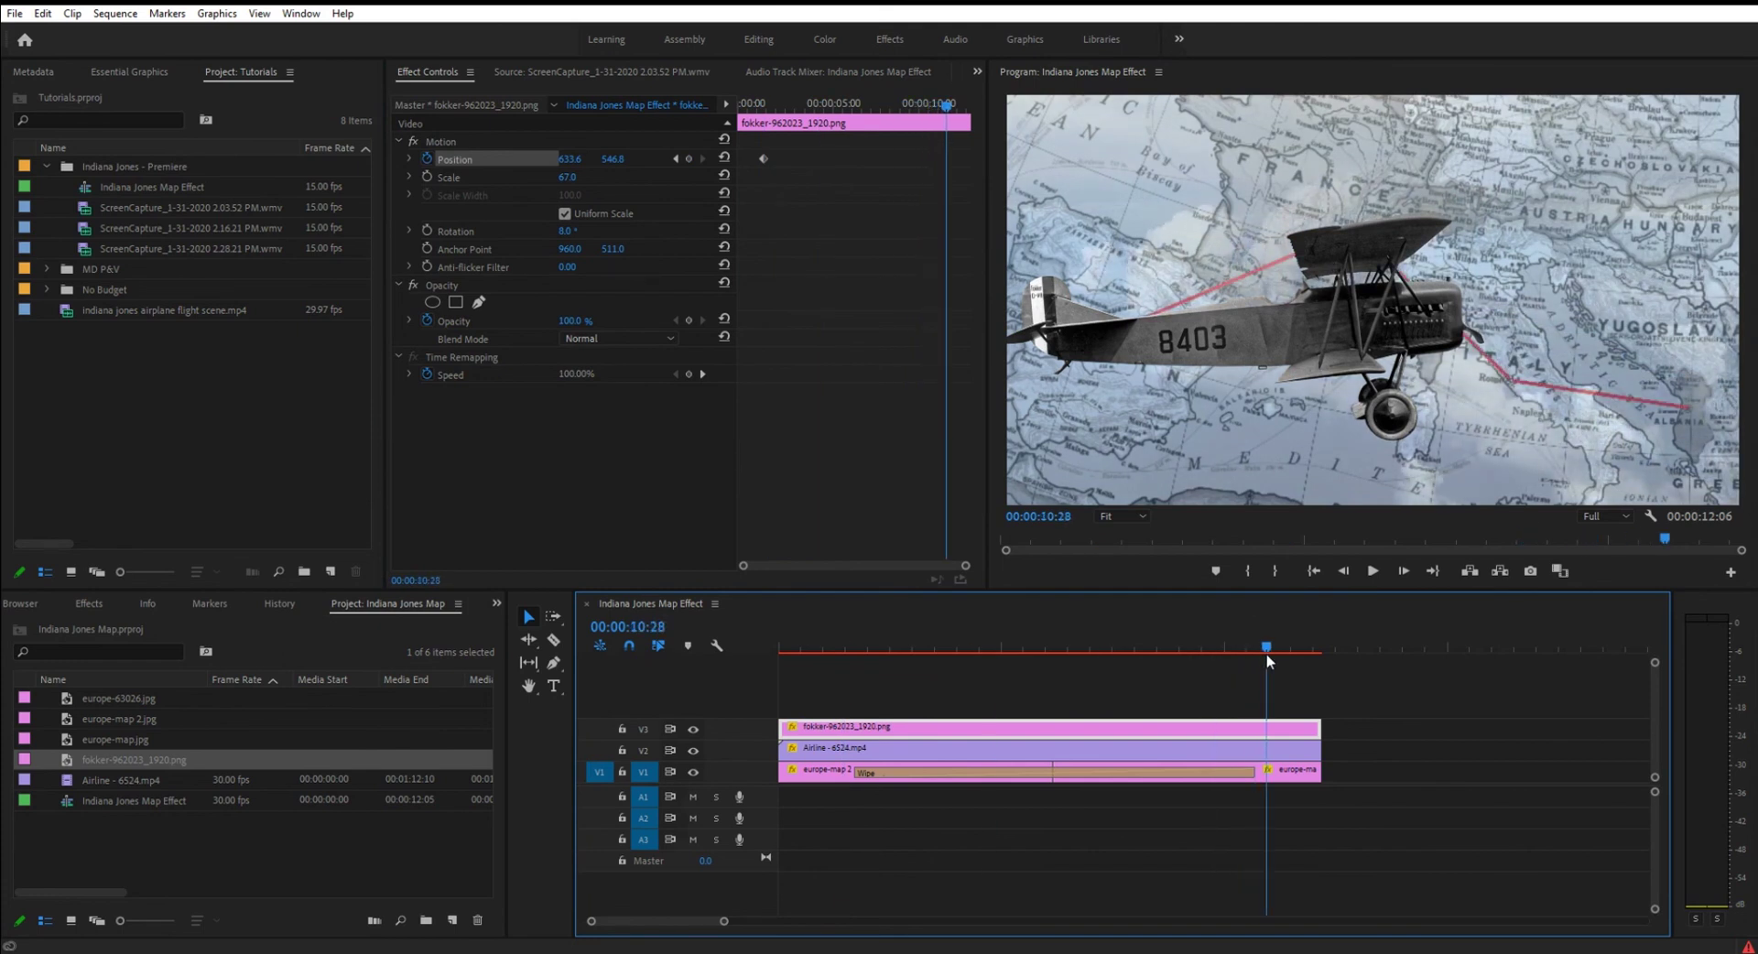
{"action": "left_click", "coordinate": [1178, 339]}
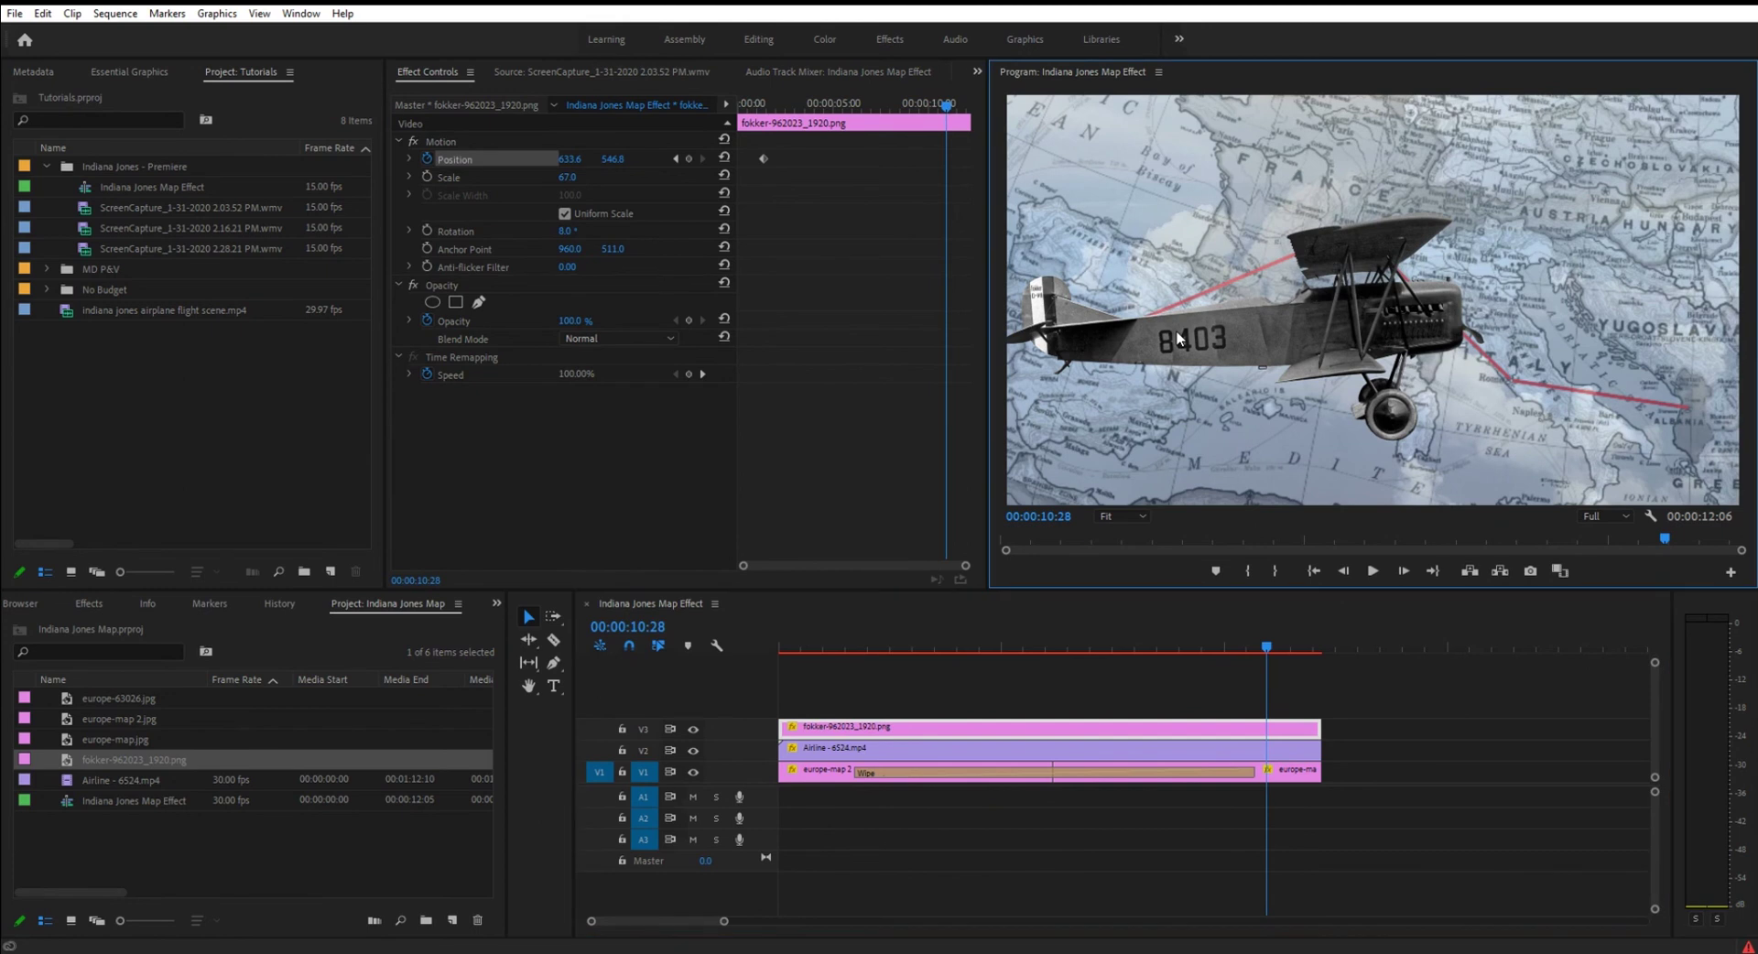
{"action": "left_click", "coordinate": [439, 144]}
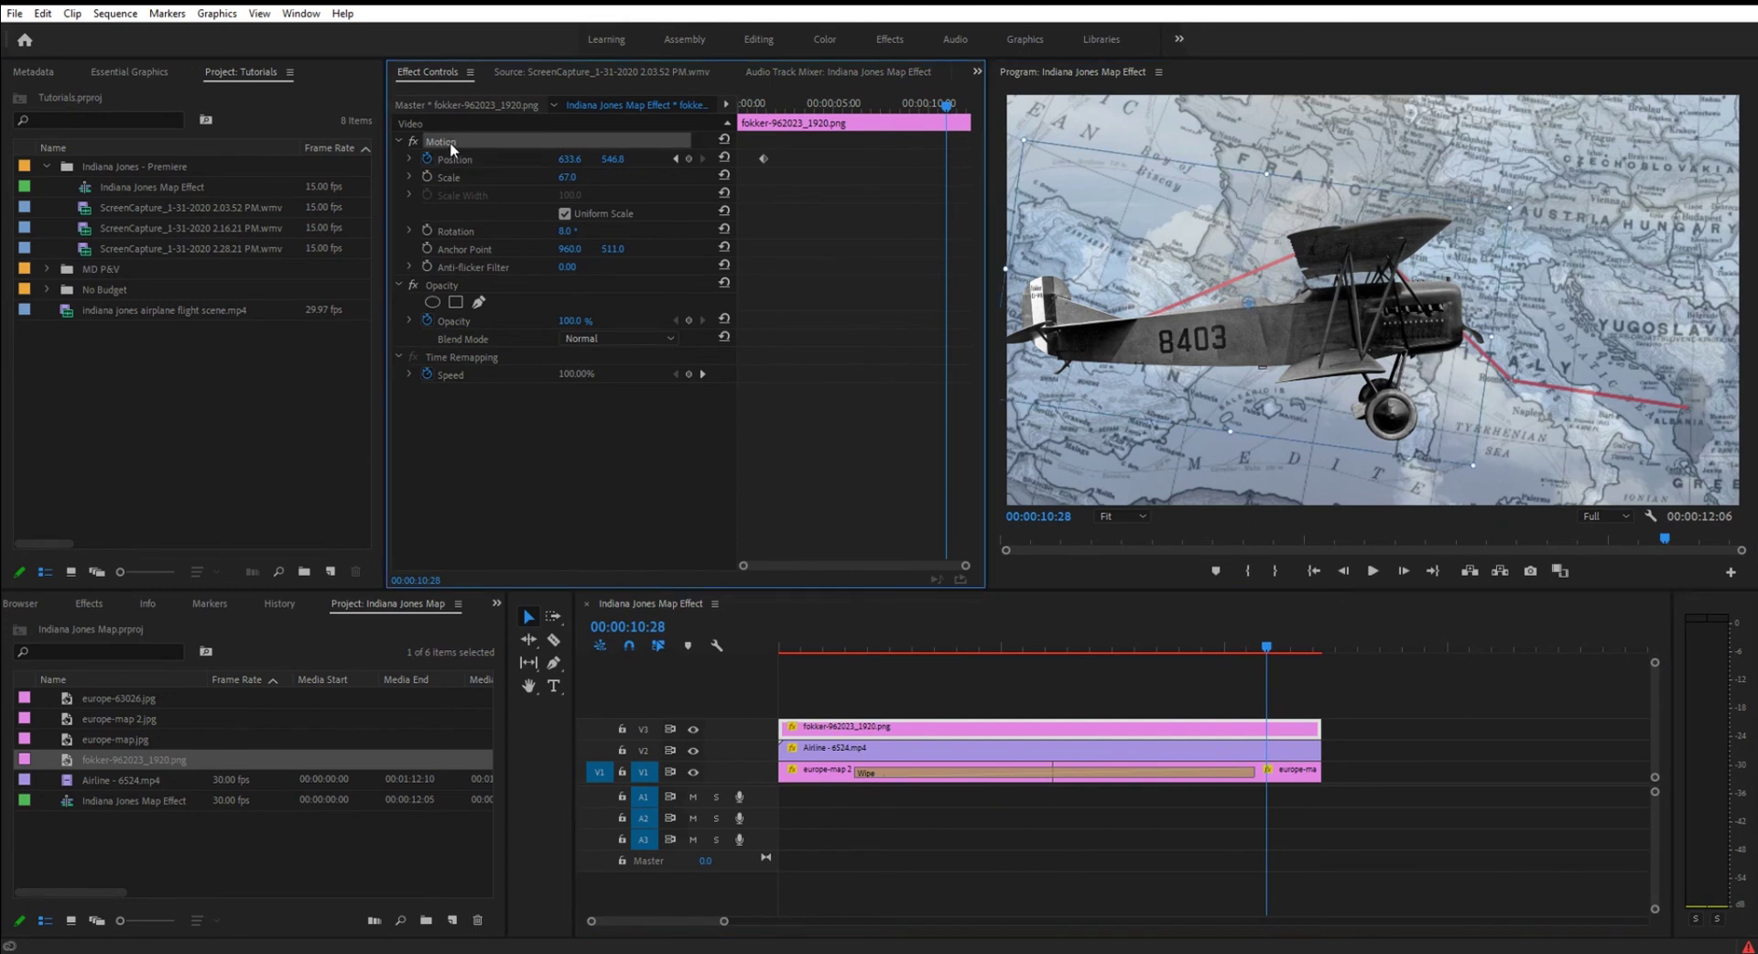
{"action": "left_click_drag", "start_coordinate": [1262, 320], "coordinate": [1498, 305]}
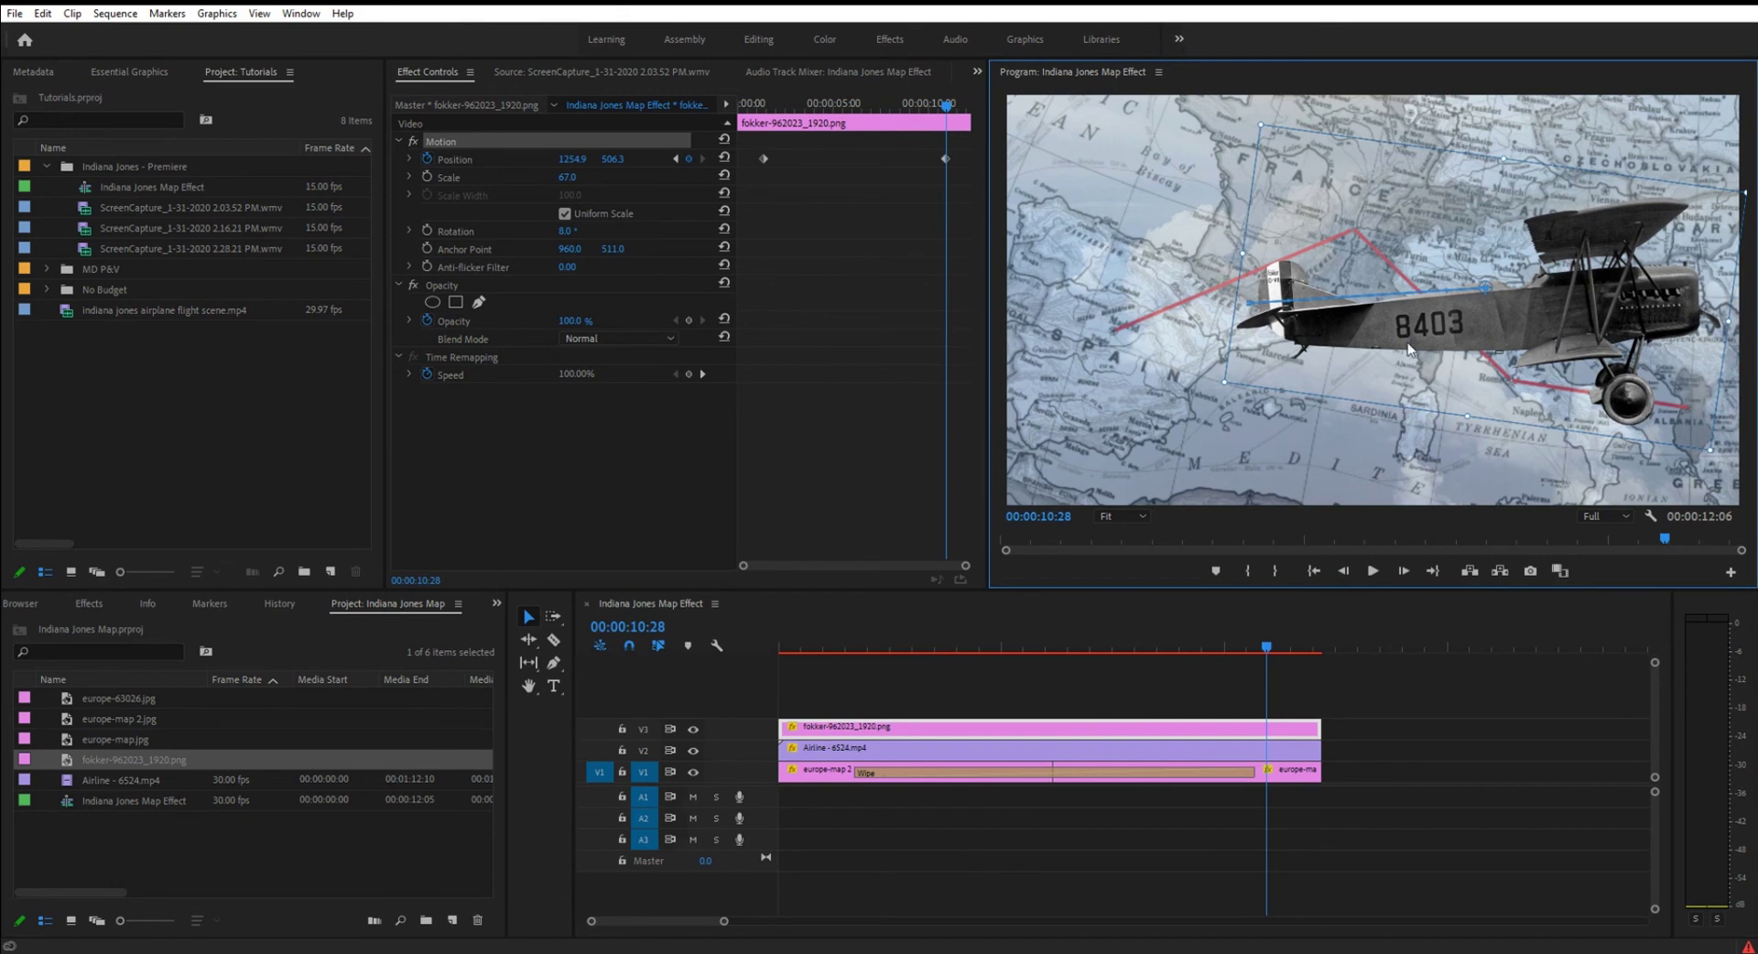
- Check the reference flight clip, then lower the biplane's opacity to about 69%
{"action": "double_click", "coordinate": [75, 313]}
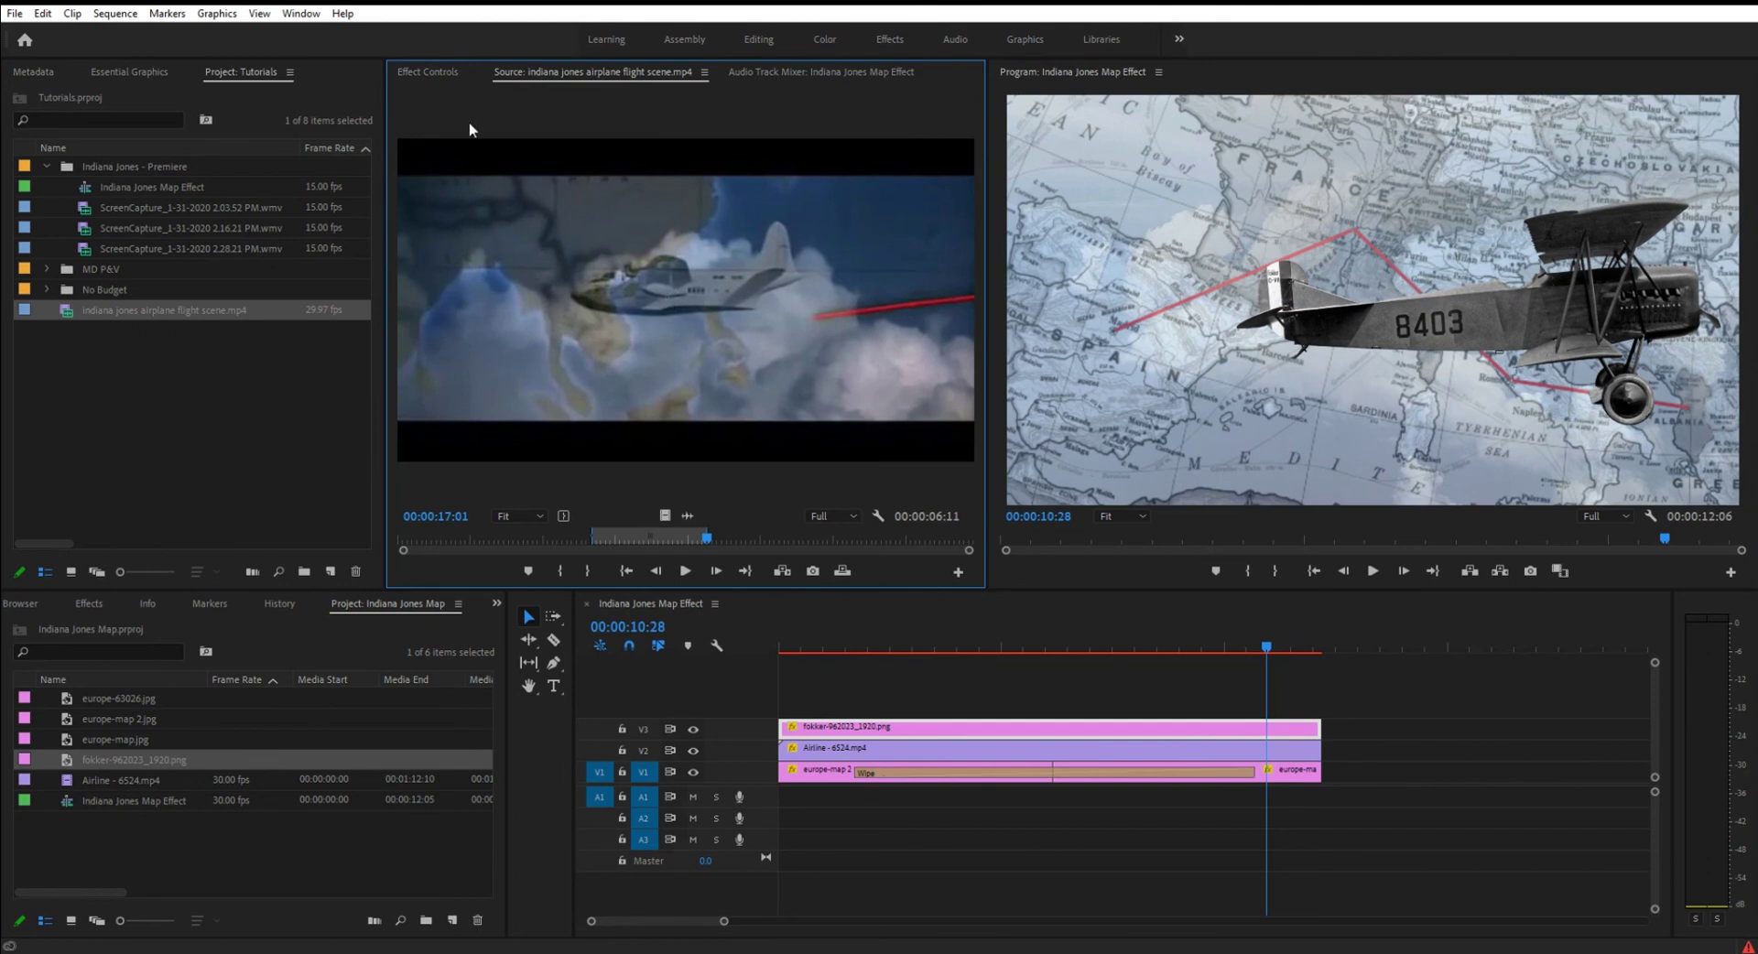
{"action": "left_click", "coordinate": [443, 77]}
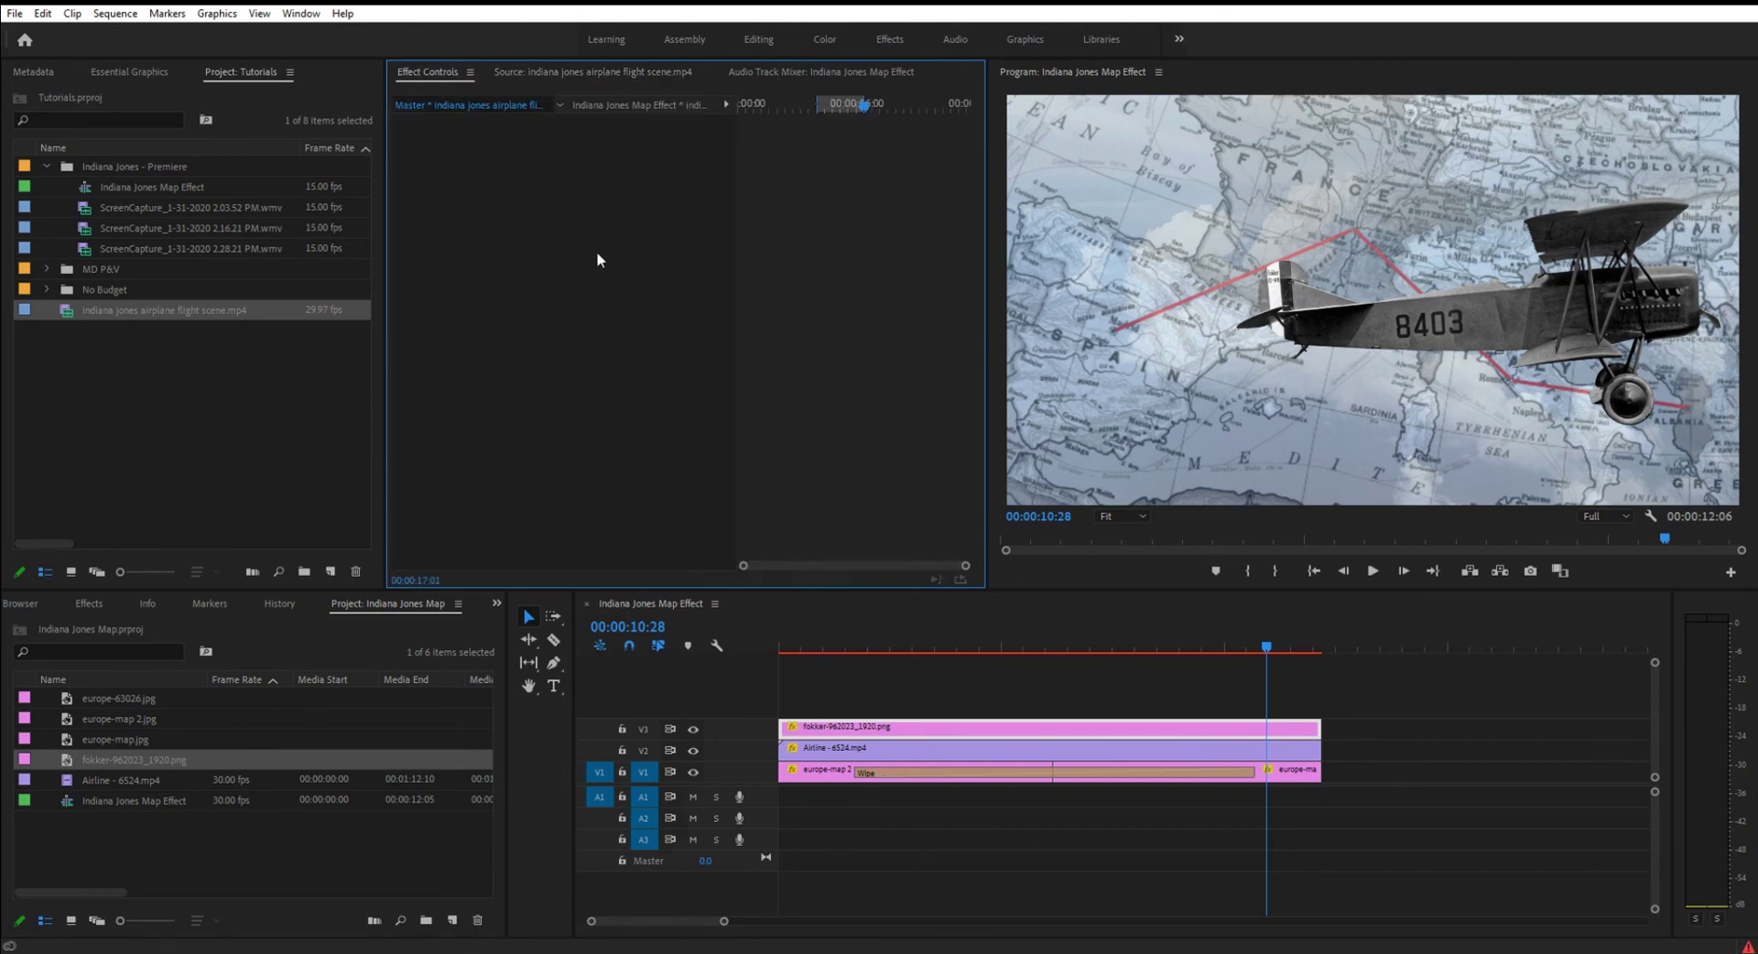
{"action": "left_click", "coordinate": [843, 725]}
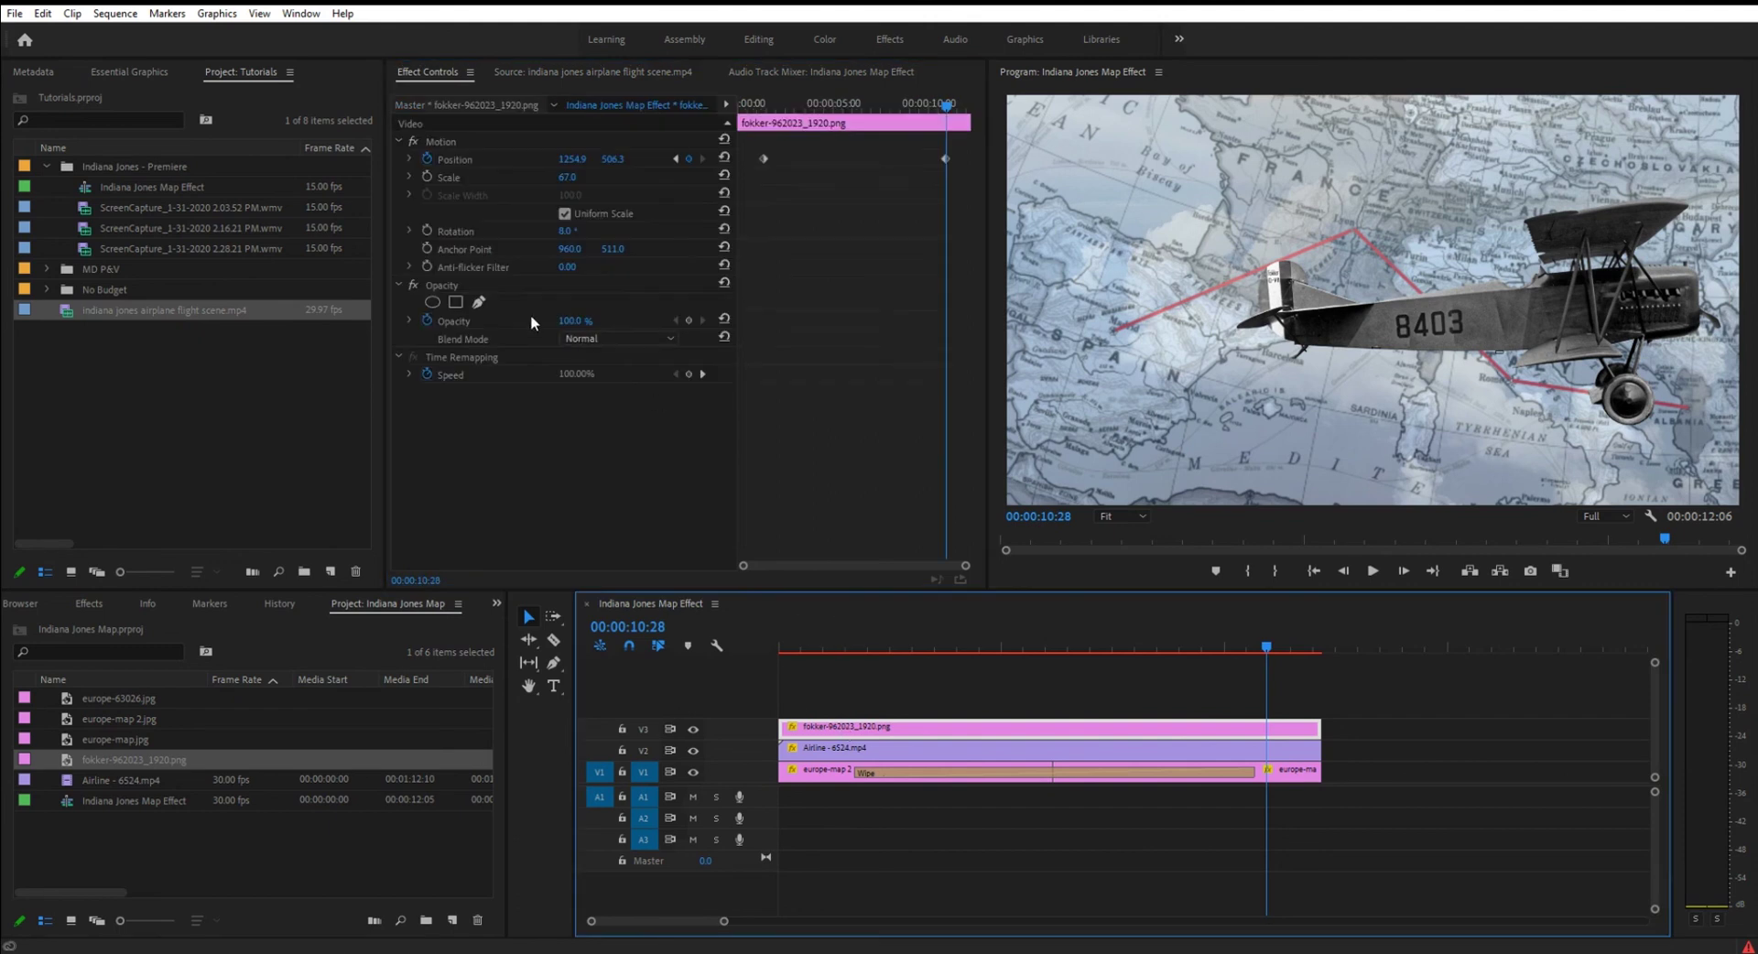
{"action": "left_click", "coordinate": [409, 321]}
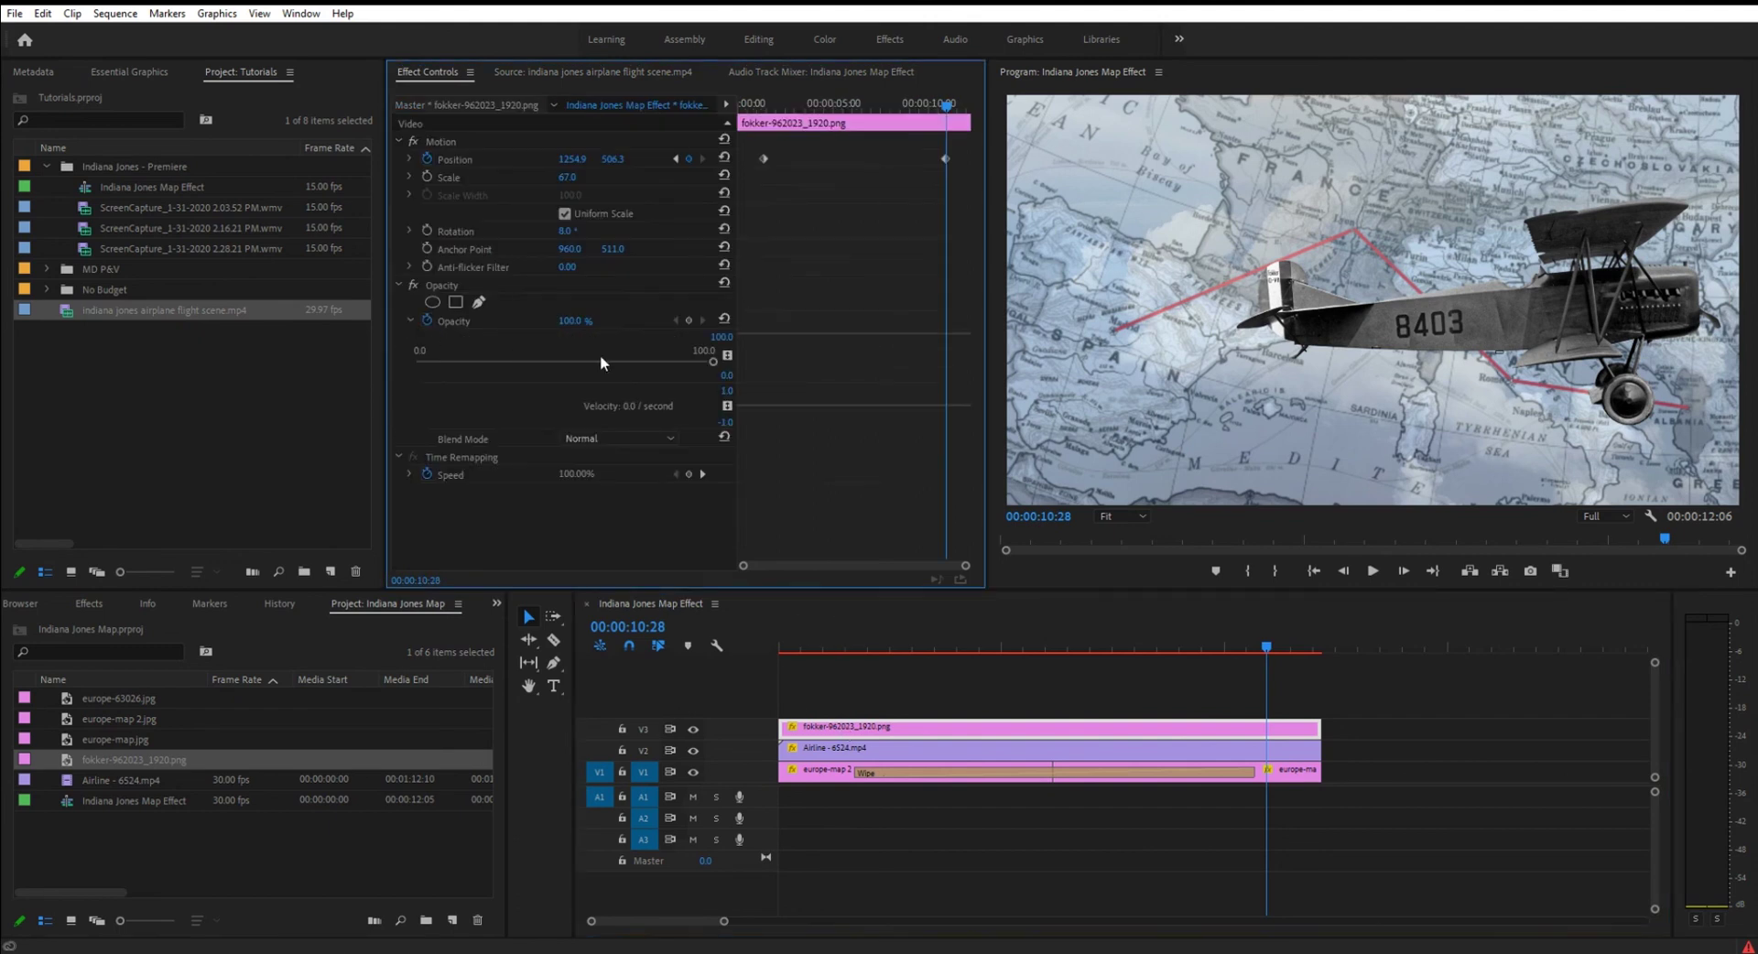
{"action": "left_click", "coordinate": [631, 361]}
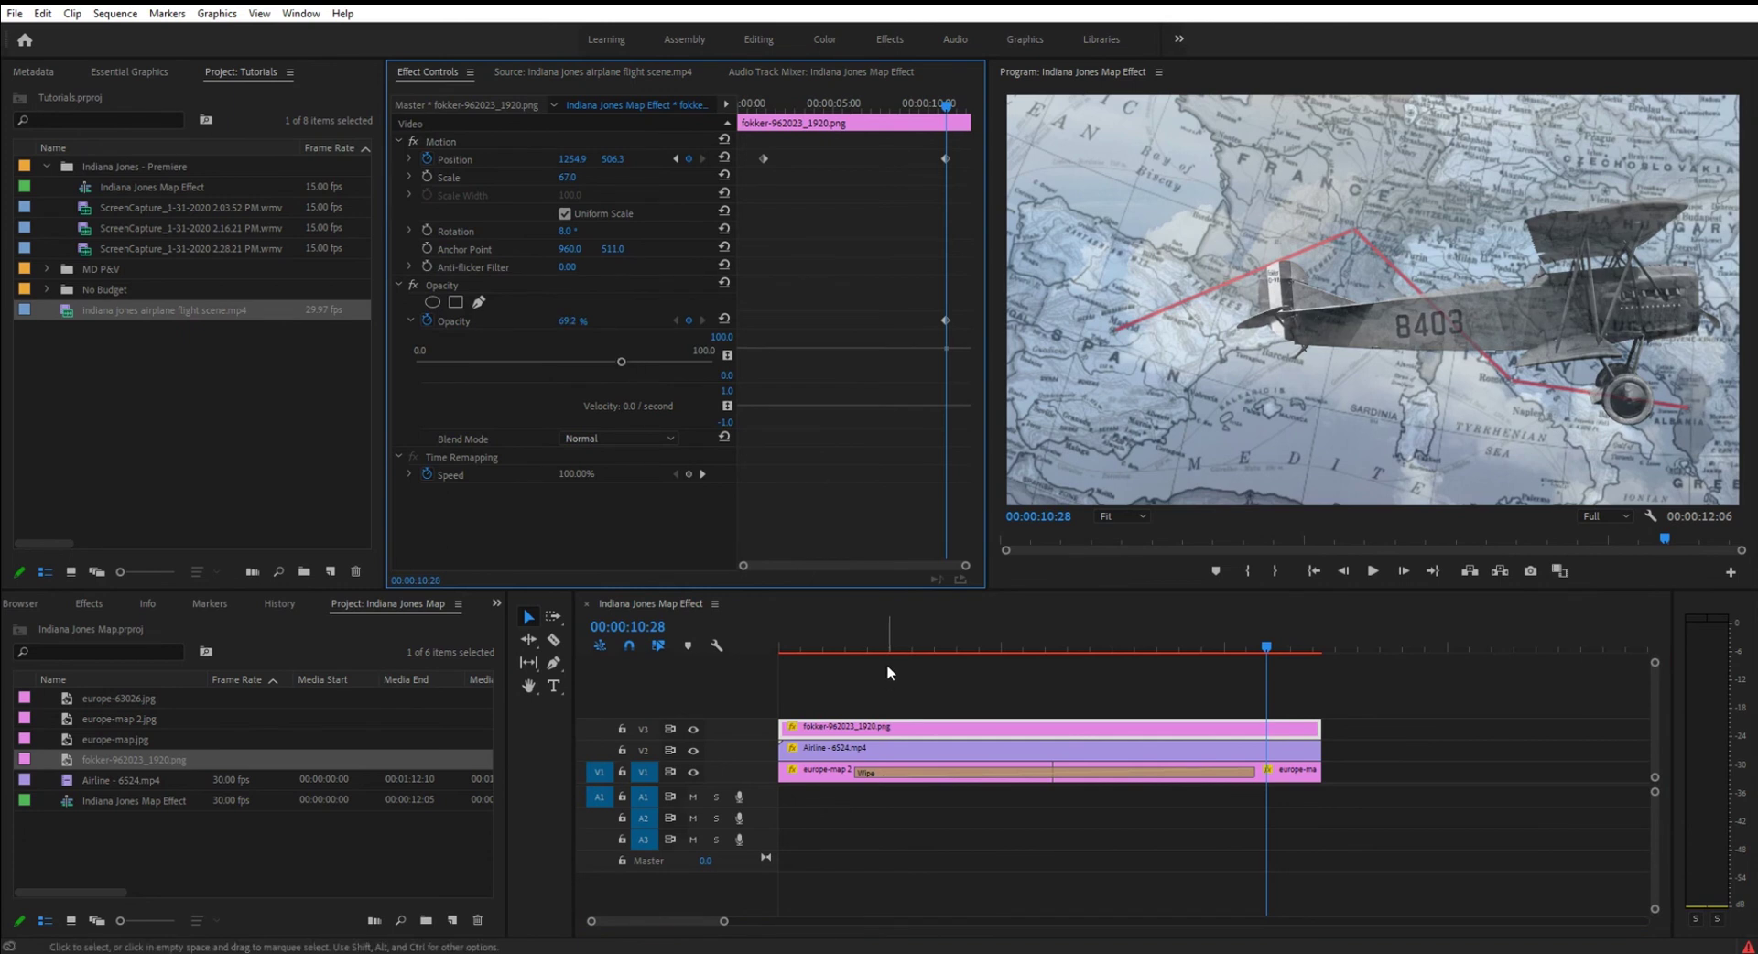
- Render the sequence previews and play back from 00:00:01:12 to review the flight
{"action": "key", "text": "Return"}
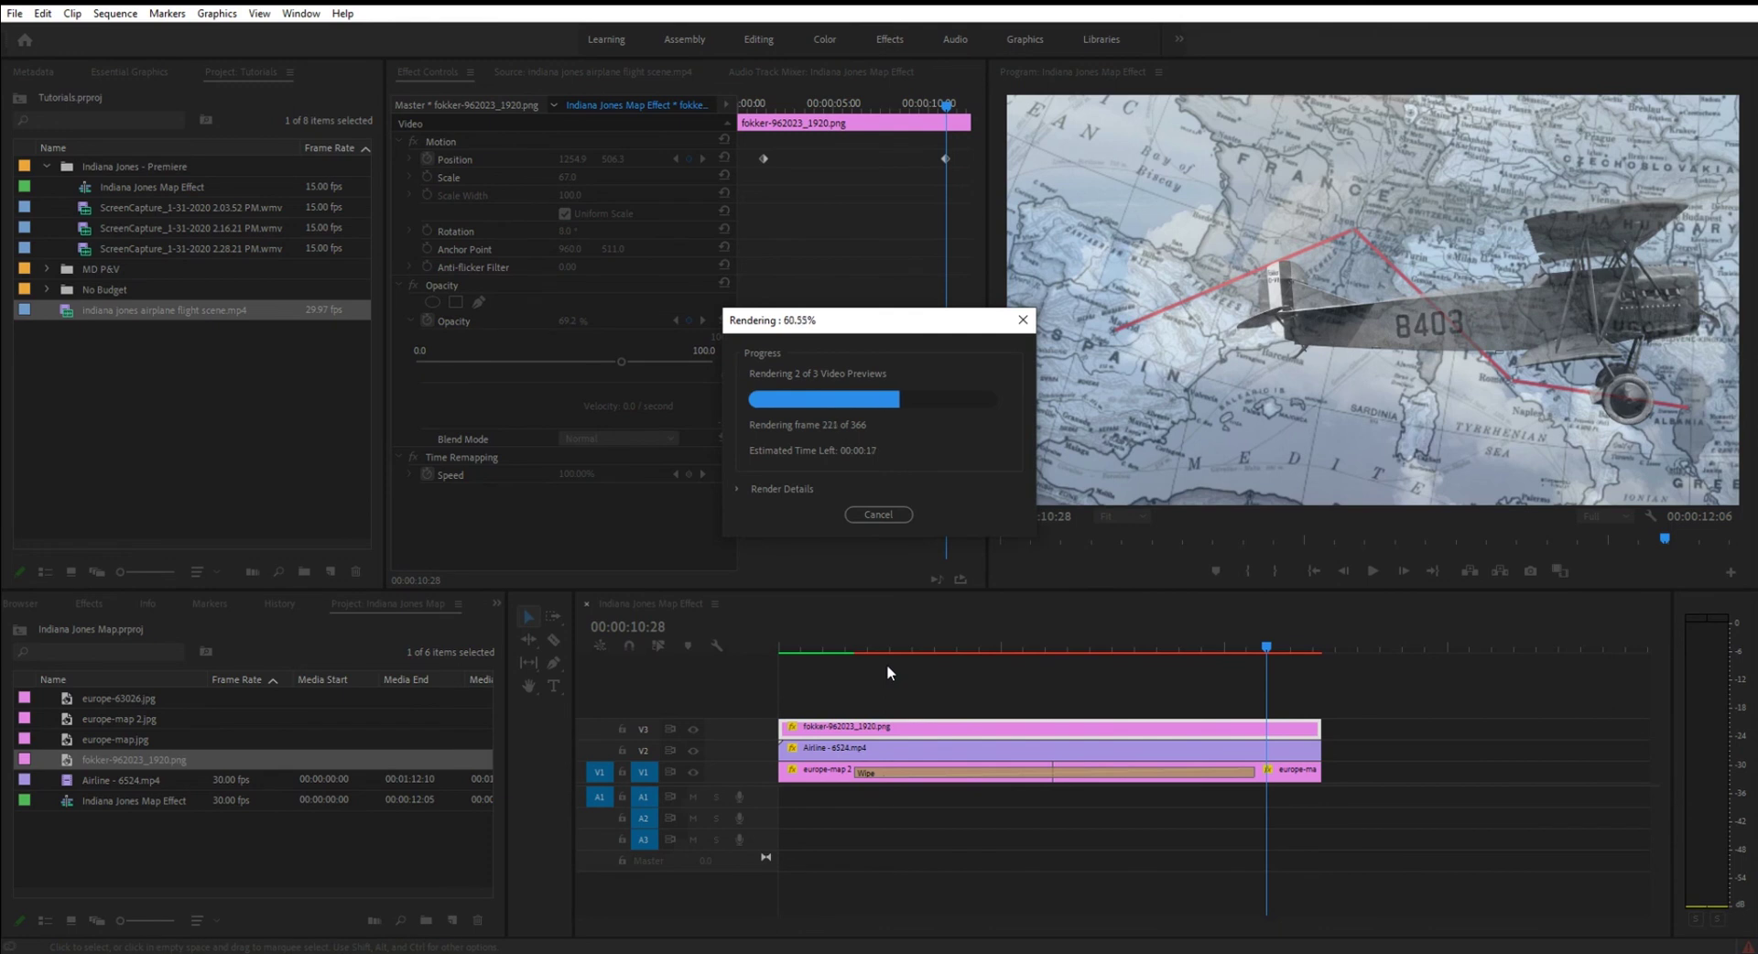
{"action": "left_click_drag", "start_coordinate": [886, 651], "coordinate": [840, 656]}
{"action": "key", "text": "space"}
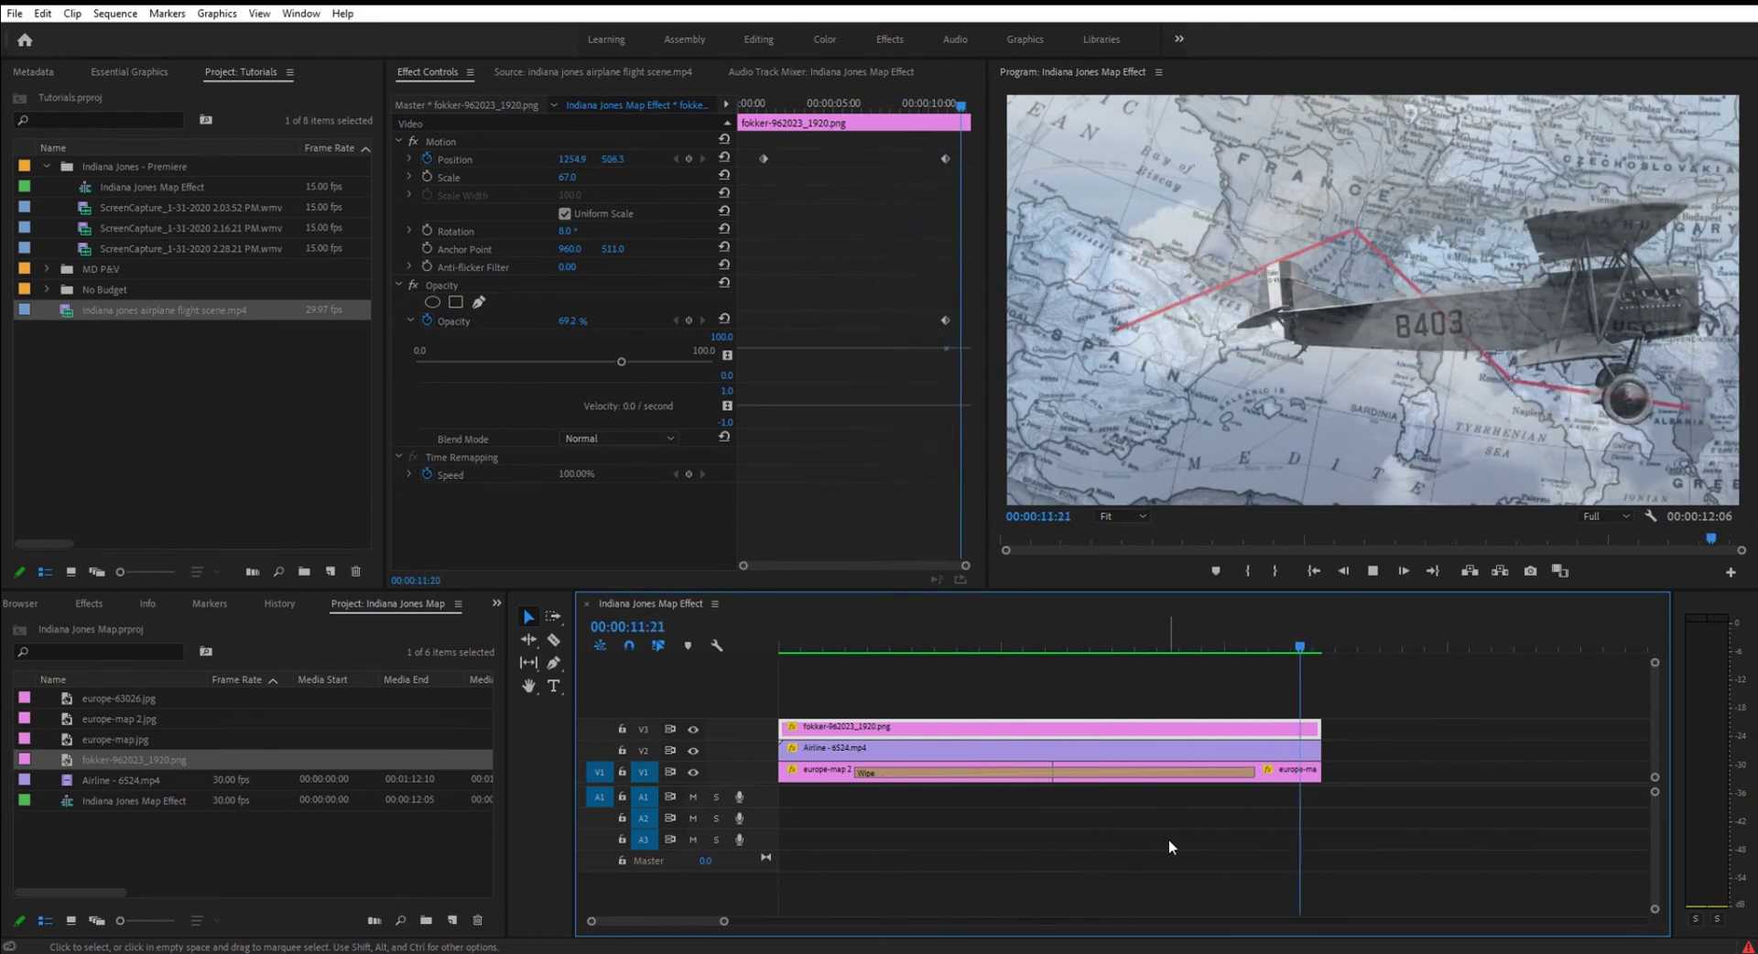
{"action": "key", "text": "space"}
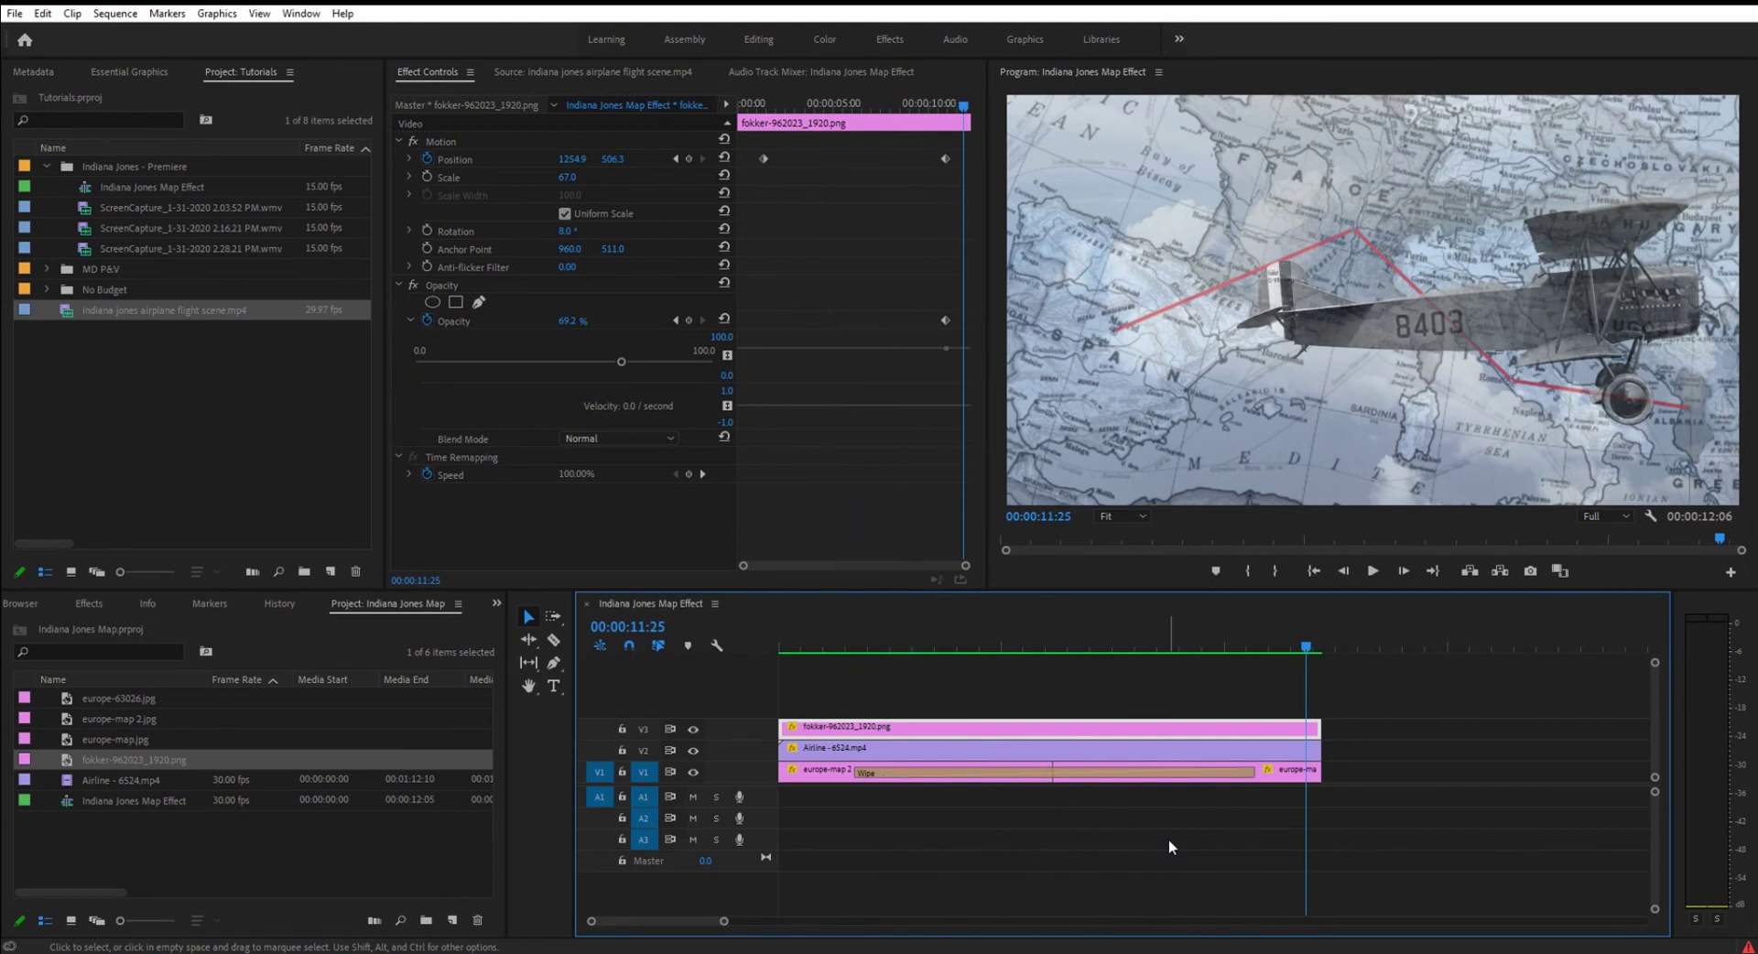